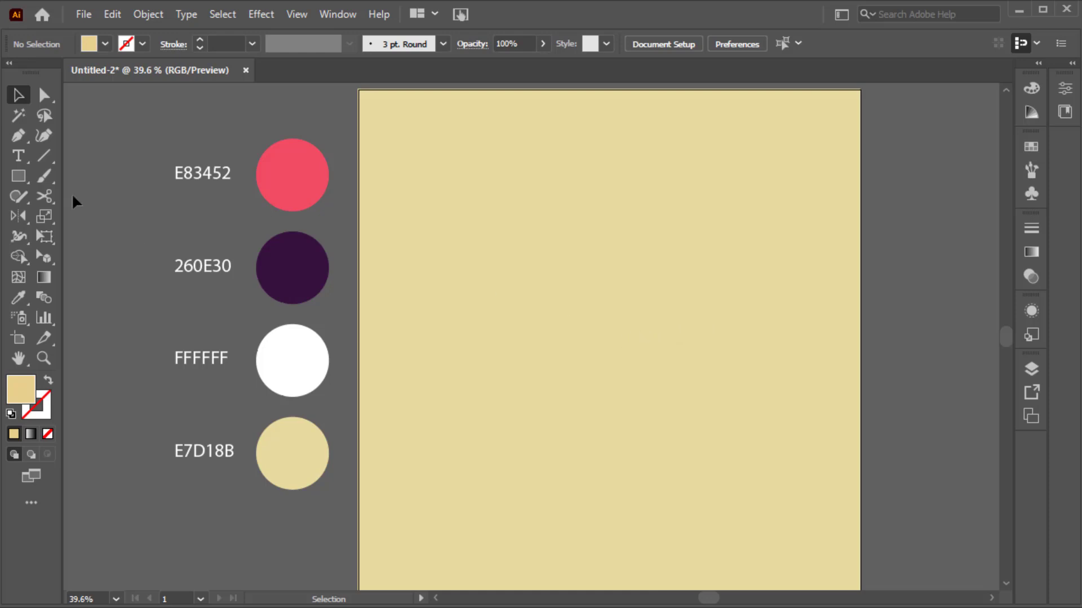
Draw a tall upright rectangle in the artboard's centre, fill it with the dark purple 260E30 swatch, and nudge it upward.
drag(533, 215, 671, 476)
key(i)
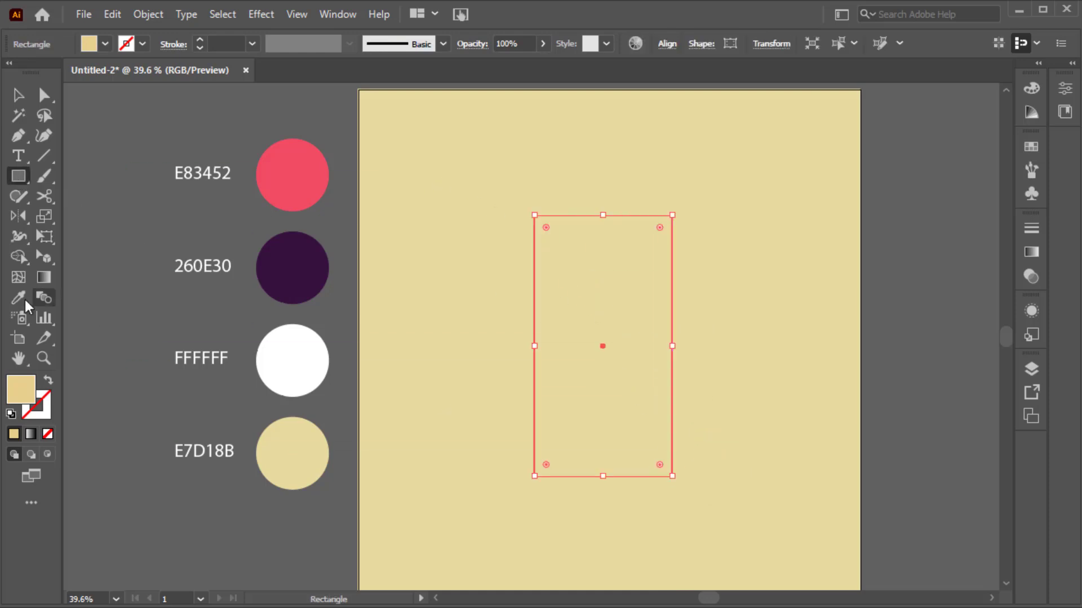
click(290, 247)
key(v)
drag(584, 388, 589, 379)
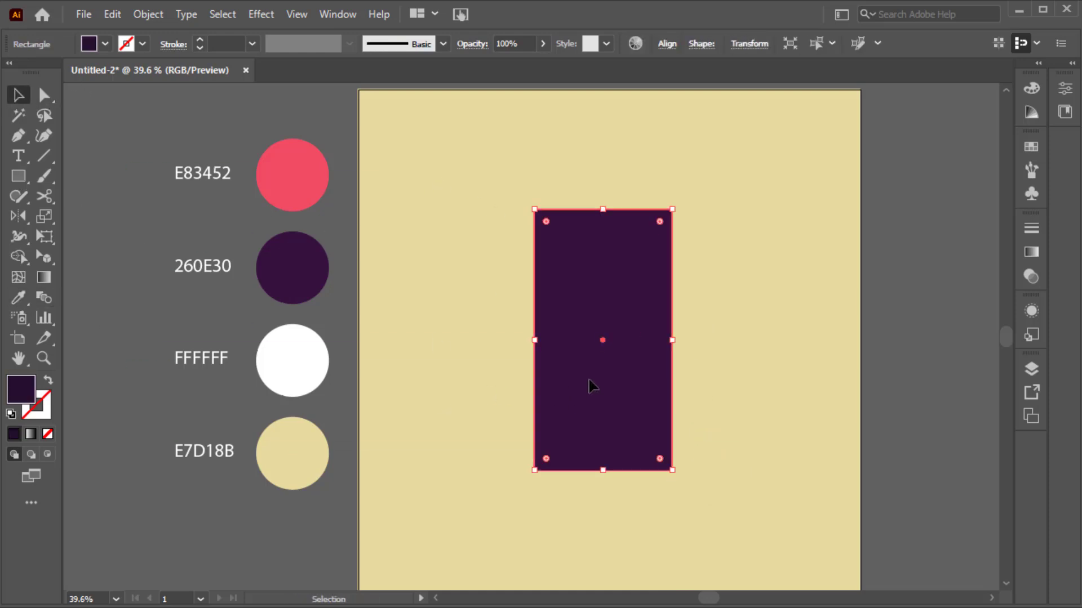
Round the purple rectangle's two bottom corners fully into a semicircle and shift the shape slightly down.
click(48, 101)
drag(509, 446, 697, 501)
drag(660, 458, 598, 298)
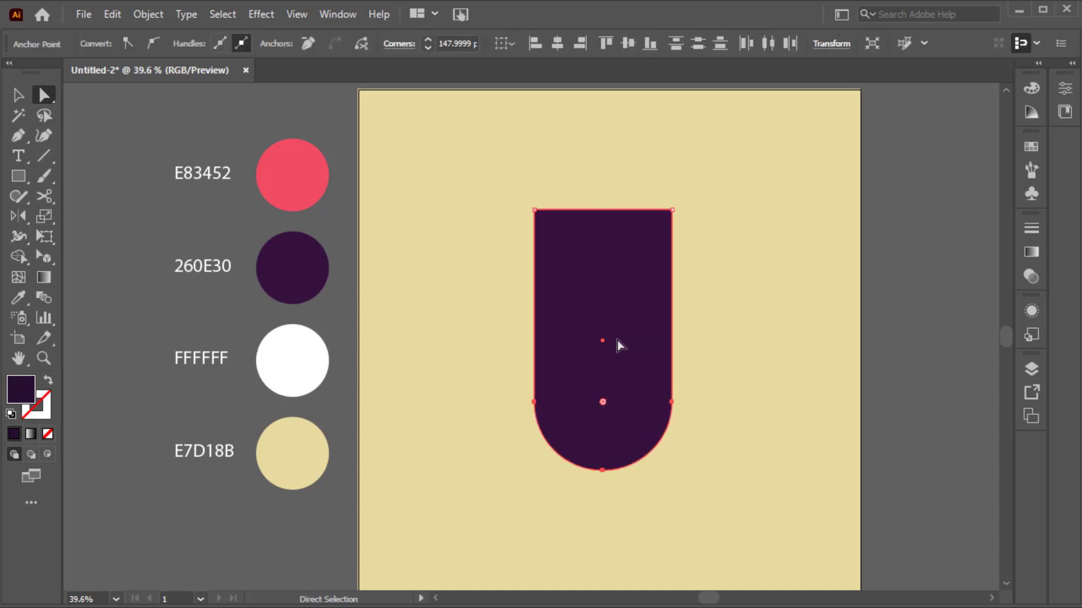
key(v)
drag(644, 367, 641, 387)
Draw a square above the upper-left corner of the purple body and delete its lower-right anchor point to form a triangle.
key(m)
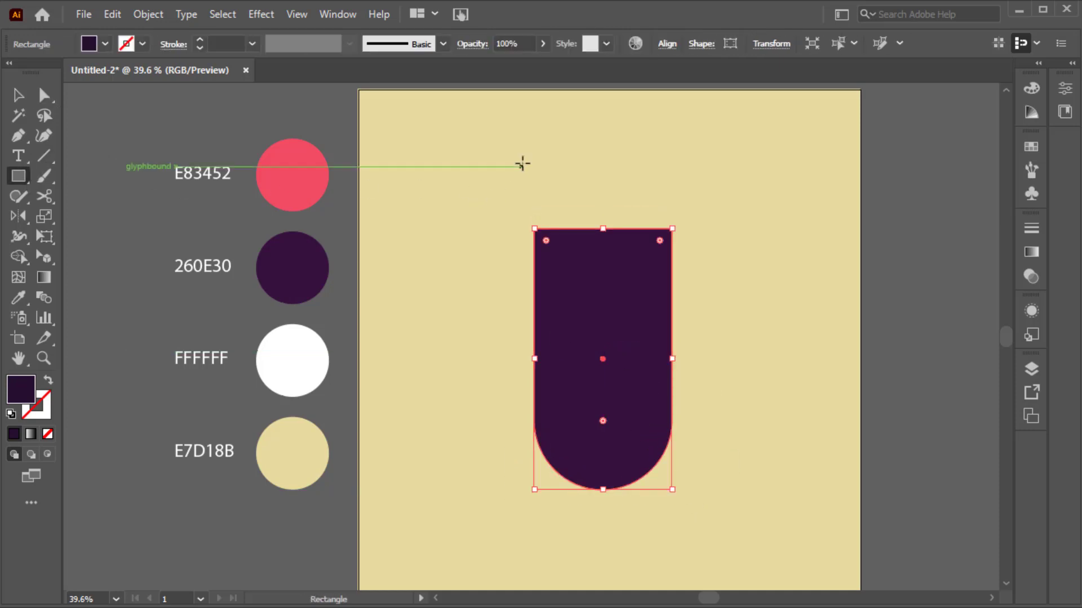
drag(445, 133, 539, 226)
key(v)
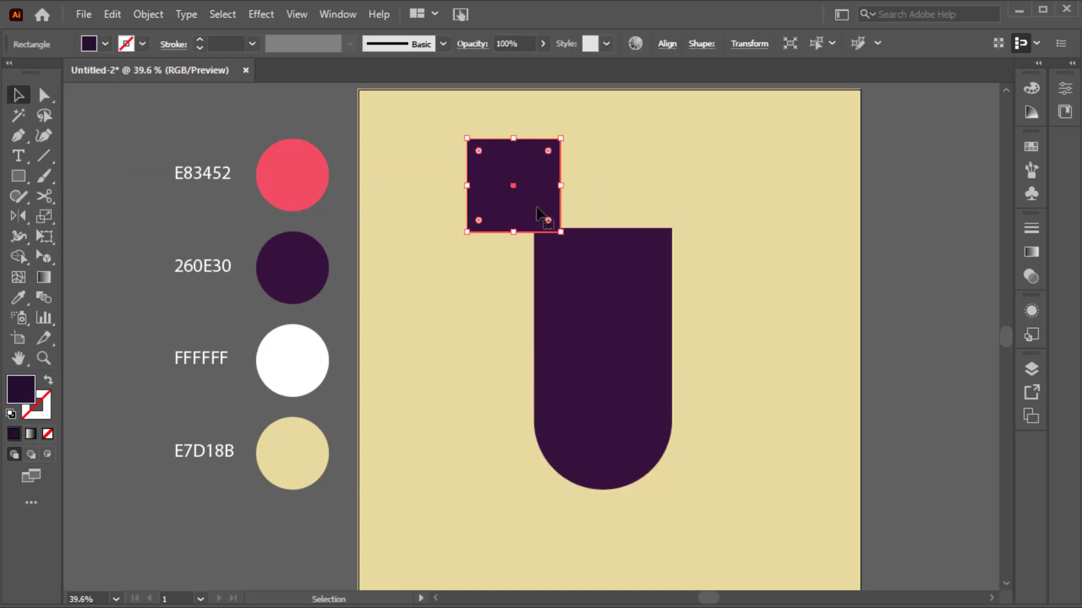
drag(24, 139, 133, 177)
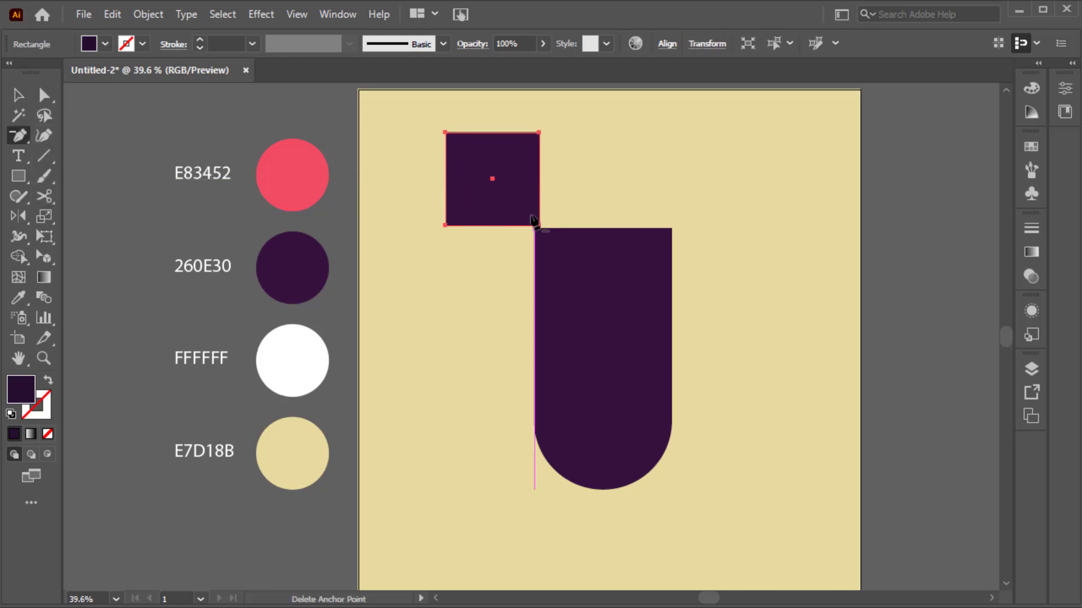
click(540, 226)
Place the triangle point-up on top of the purple body as a roof and centre it horizontally on the body.
key(v)
drag(550, 130, 704, 232)
shift+click(622, 285)
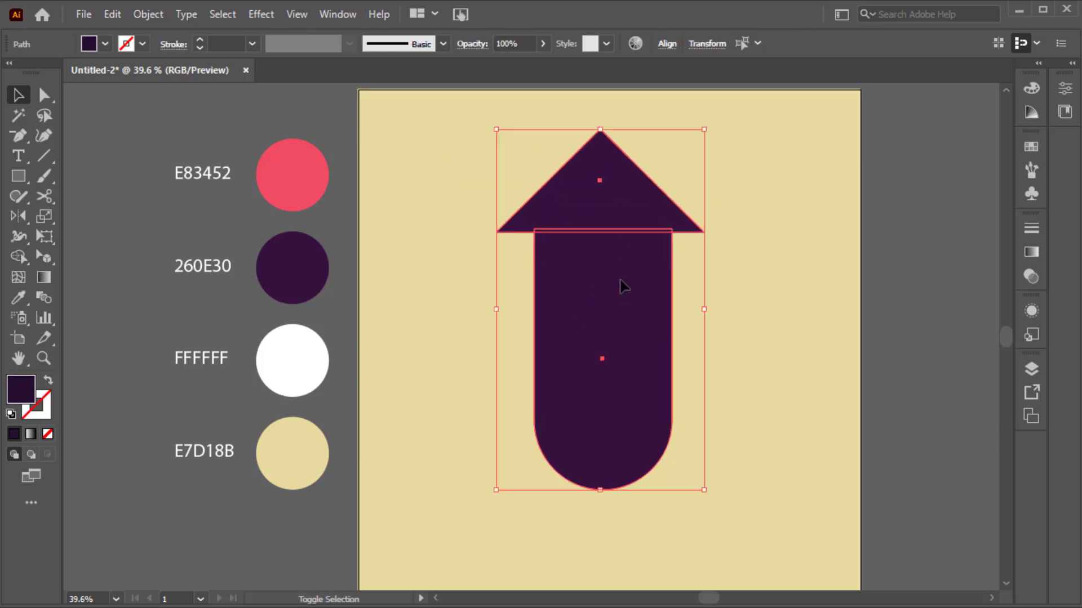
click(629, 296)
click(667, 43)
click(525, 100)
click(750, 237)
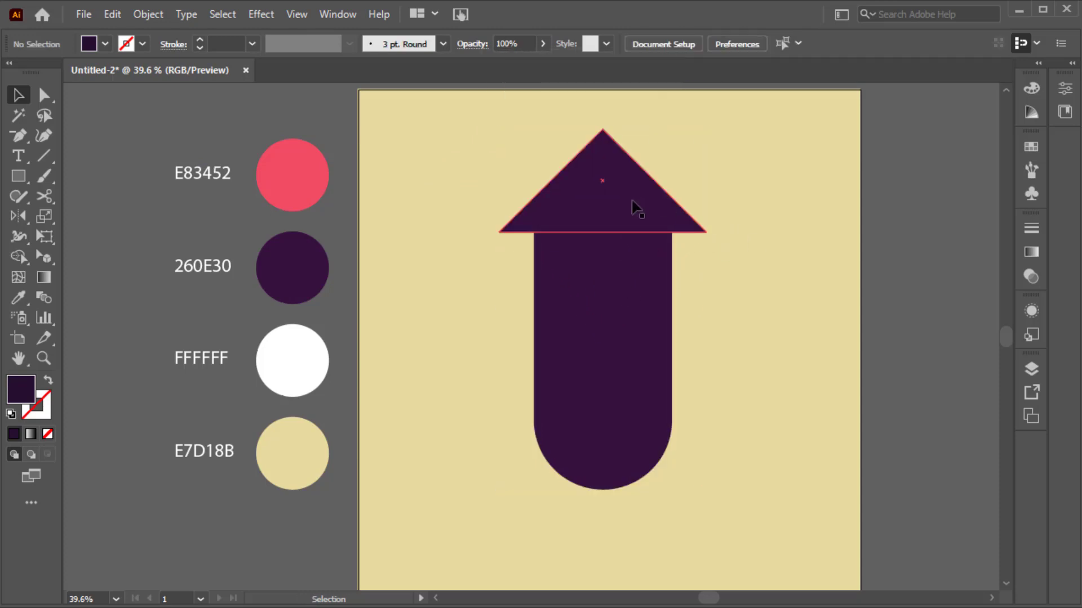
Paste a copy of the roof triangle behind the original, enlarge it from its centre, and fill it with the E83452 swatch.
scroll(625, 216, up, 2)
click(613, 225)
scroll(610, 225, down, 2)
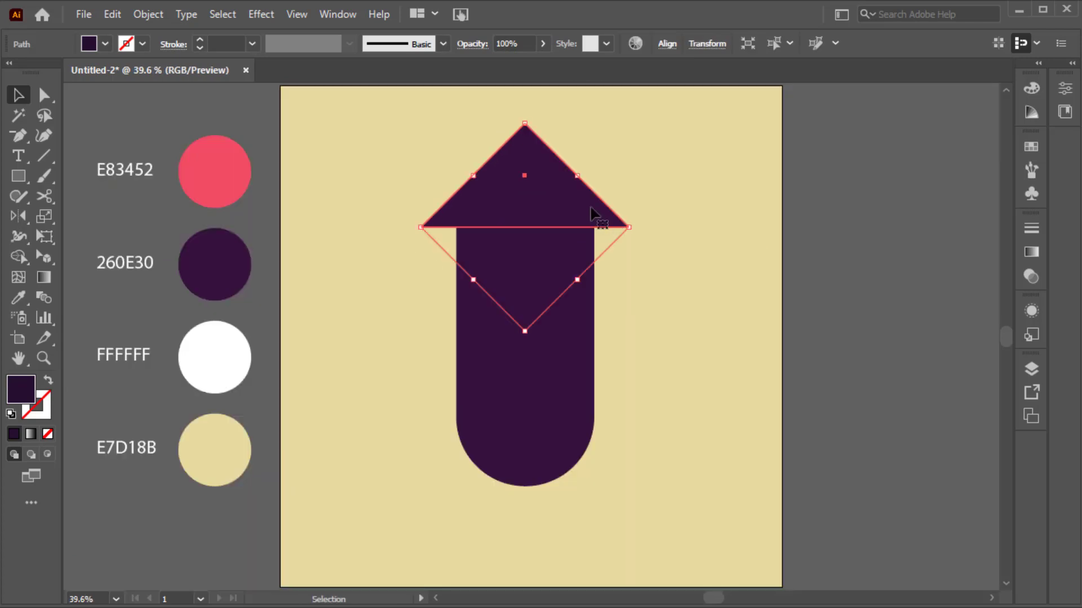
key(a)
scroll(597, 214, left, 1)
key(v)
click(113, 14)
click(142, 97)
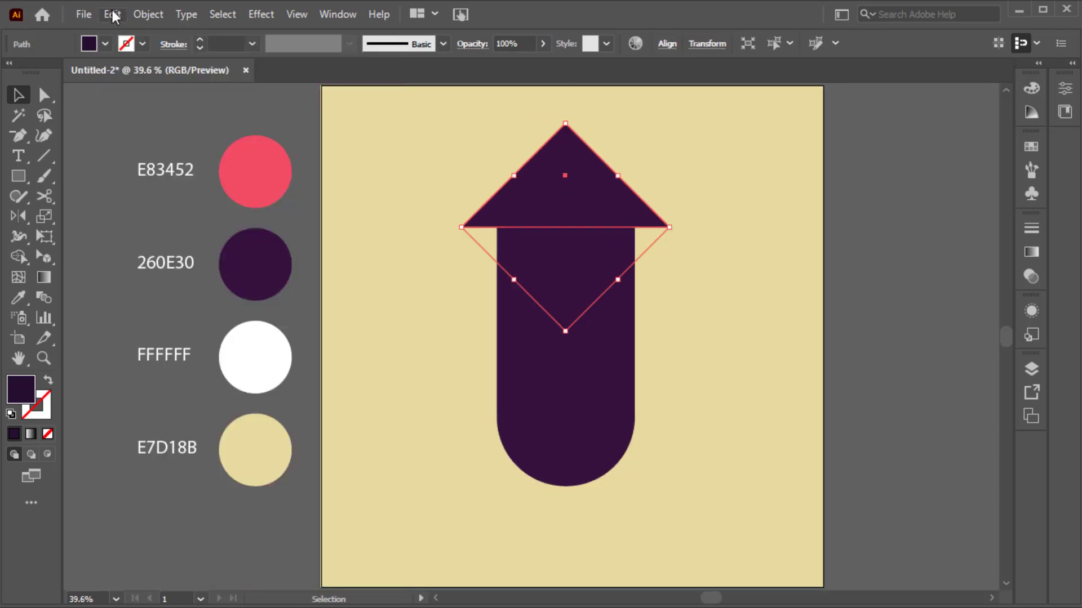
click(112, 14)
click(197, 138)
drag(669, 227, 692, 230)
click(18, 298)
click(284, 168)
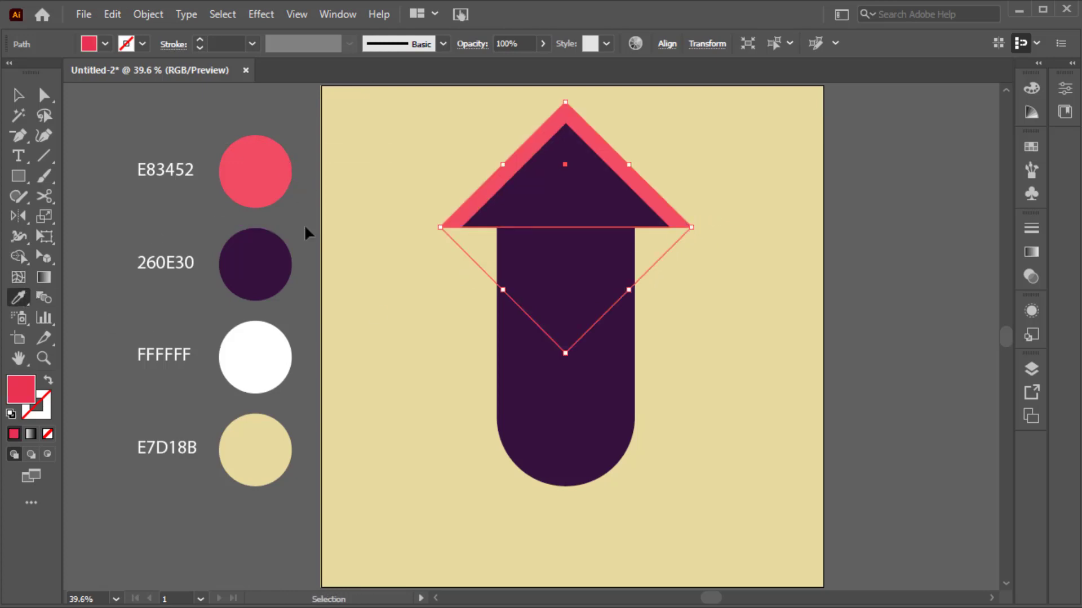
Align the bottom edges of the purple and pink roof triangles.
key(ctrl+shift+a)
key(v)
scroll(580, 198, up, 4)
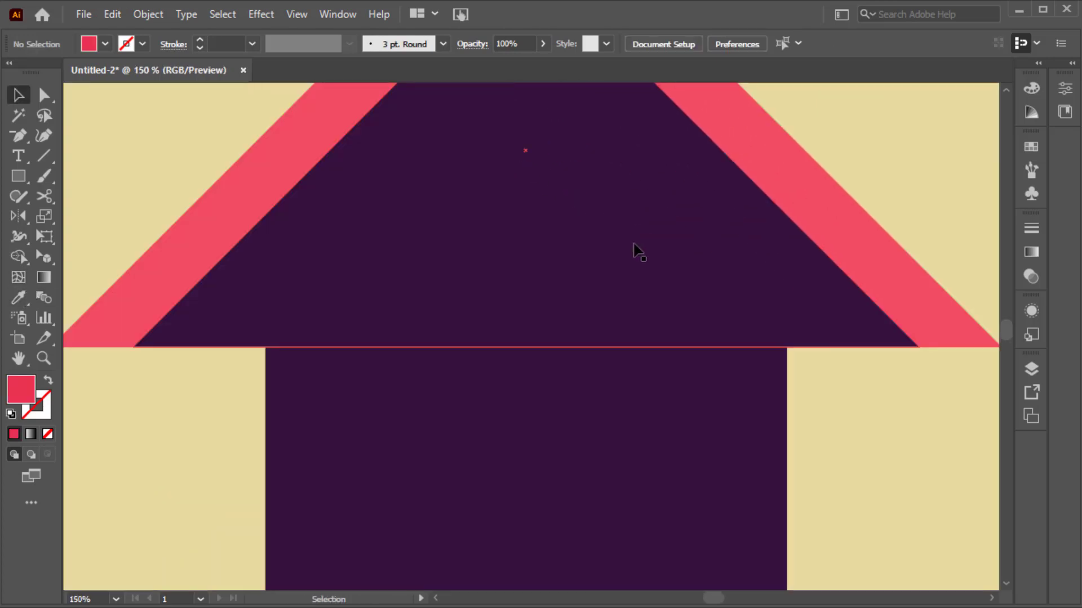
click(637, 248)
shift+click(779, 171)
click(667, 43)
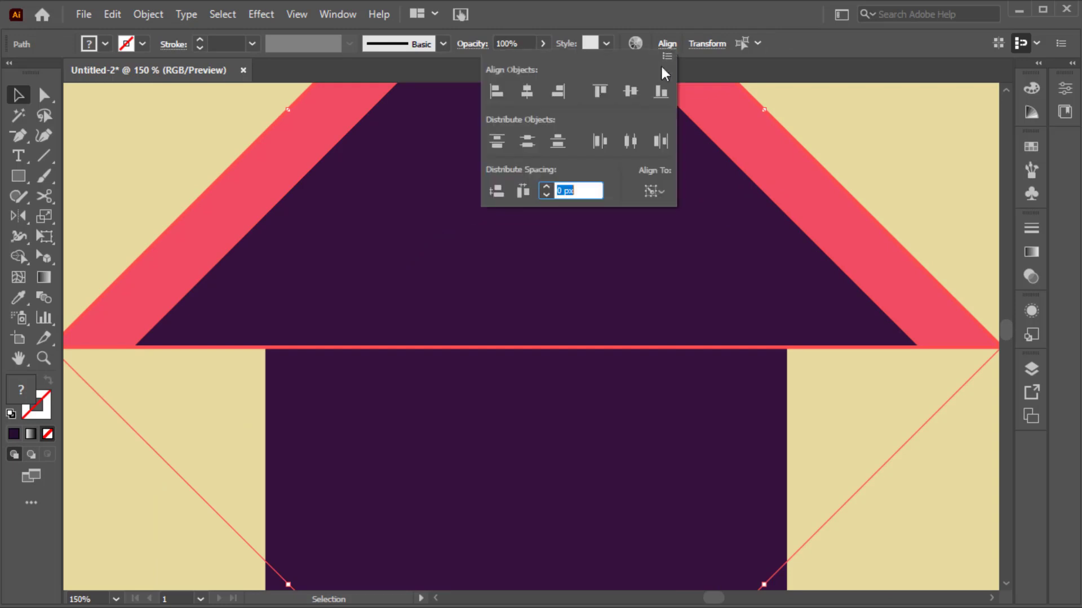
click(662, 93)
click(828, 145)
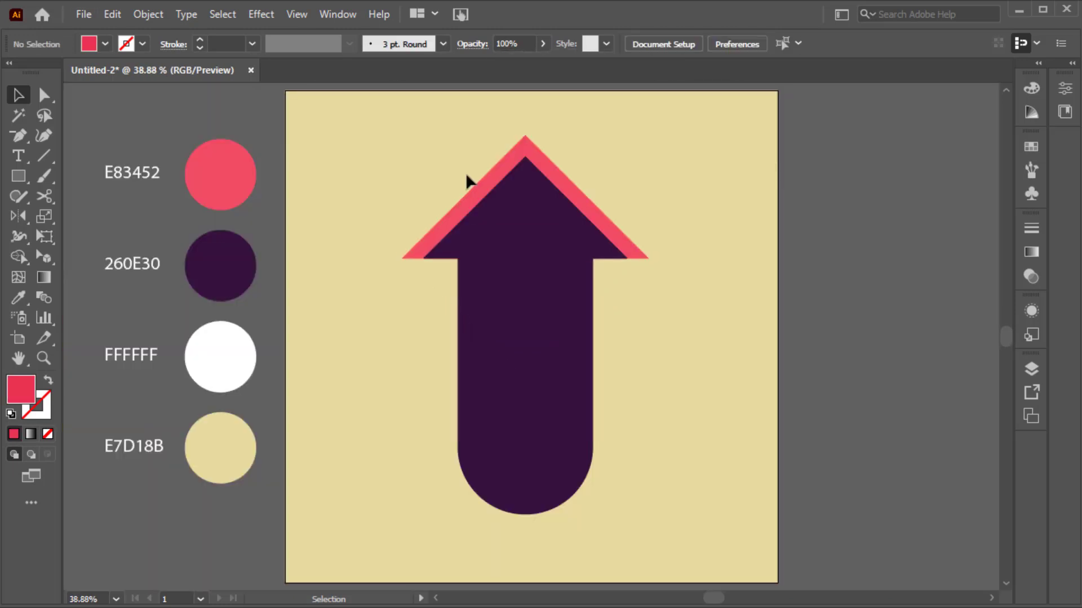
Draw a small pink circle centred on the apex of the pink roof triangle.
key(l)
scroll(531, 135, up, 4)
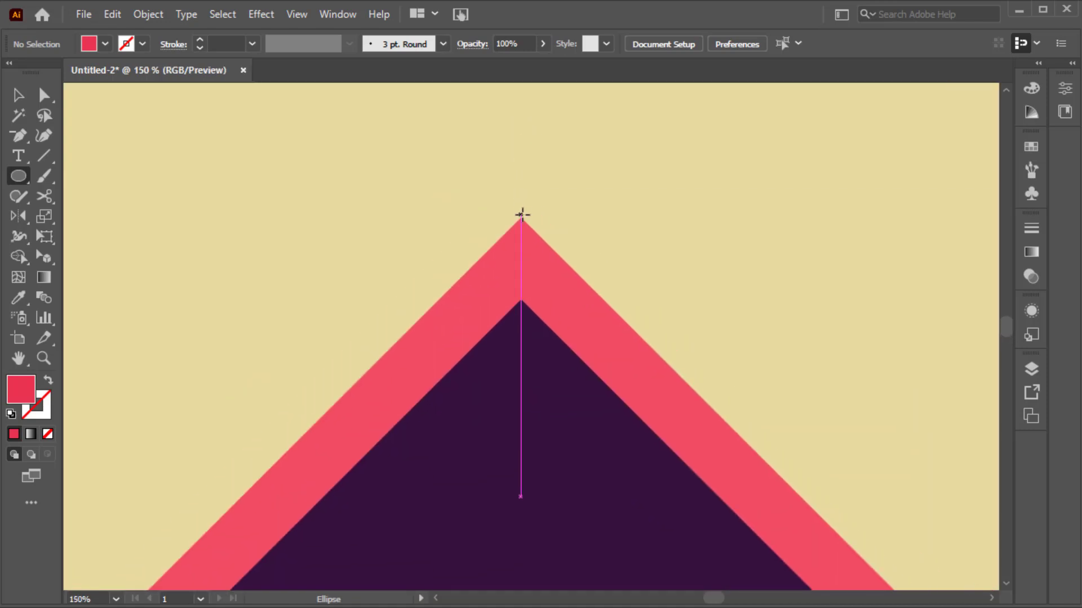
drag(521, 218, 538, 229)
key(v)
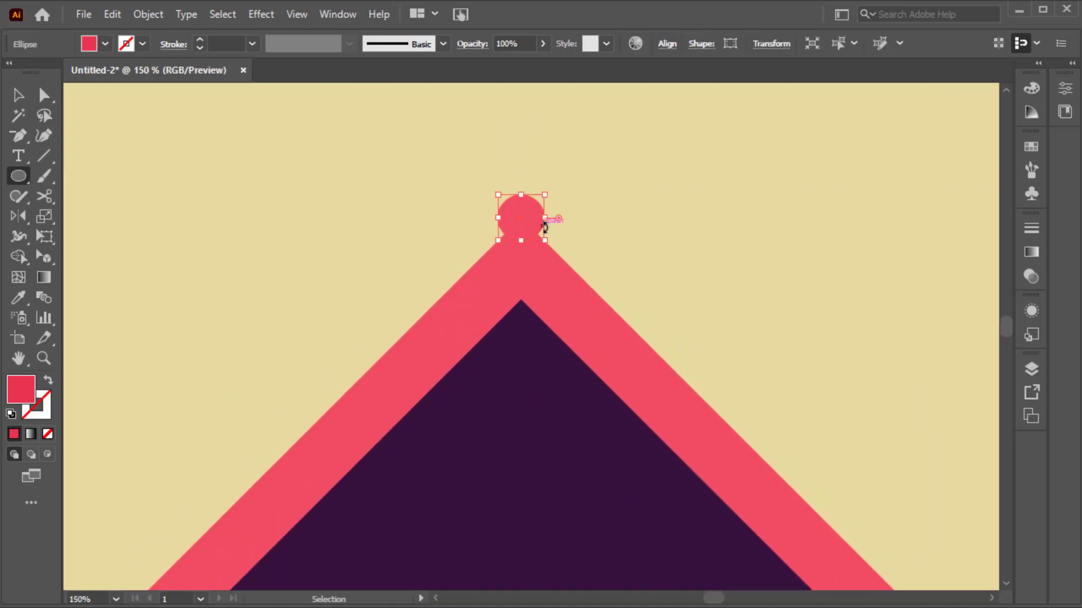
Duplicate the small circle diagonally and repeat the copy in even steps down the roof's right slope to its lower corner.
key(ctrl+0)
key(ctrl+1)
drag(510, 188, 555, 226)
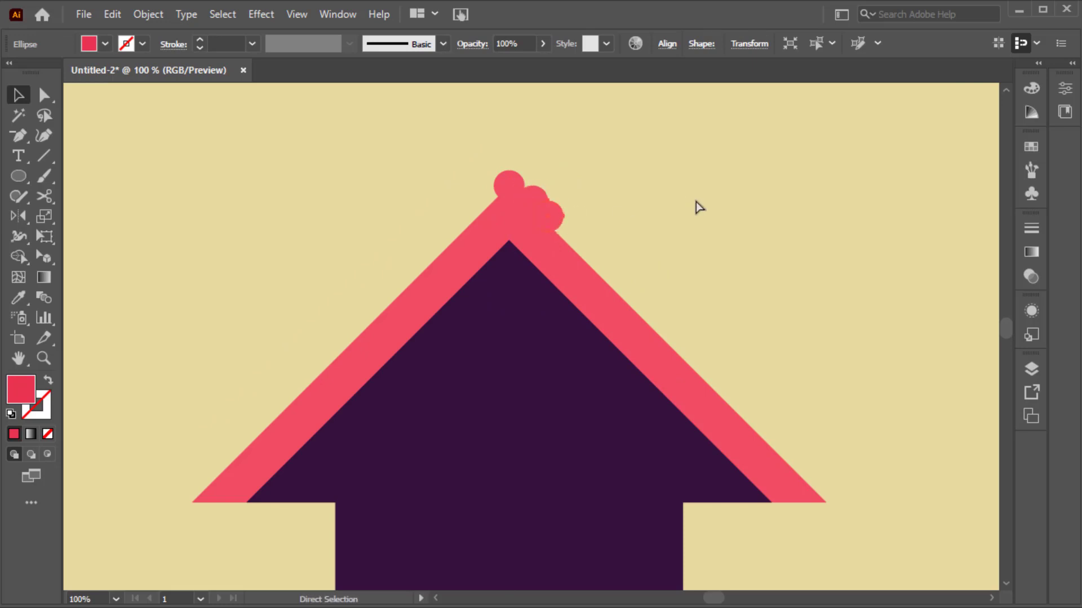
key(ctrl+d)
key(ctrl+d)
key(ctrl+d)
key(ctrl+d)
key(ctrl+d)
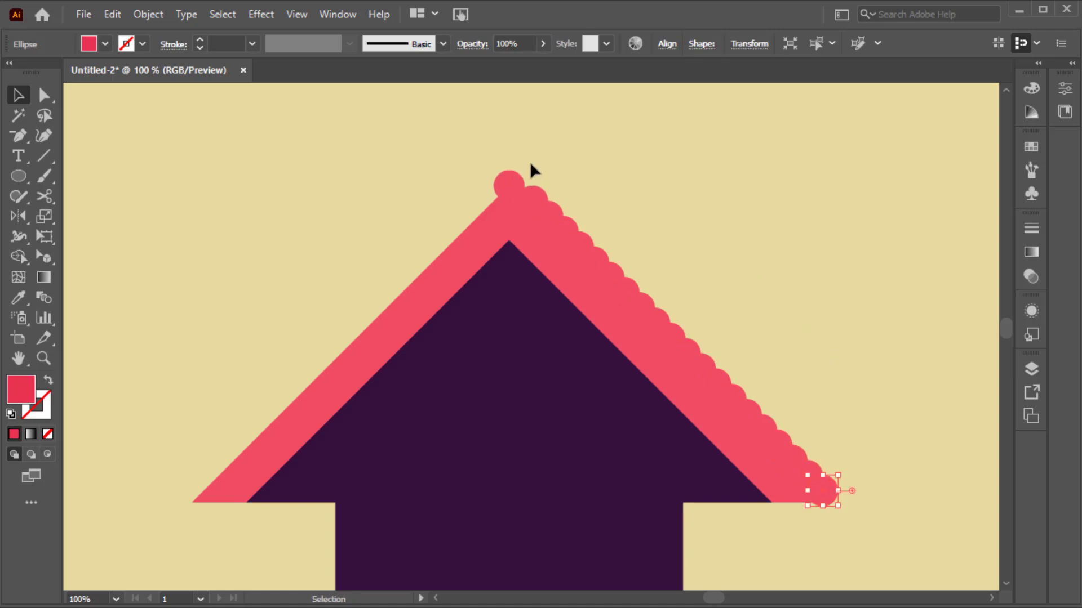
Select all the small circles along the roof's right slope, without the triangles, and group them.
drag(476, 165, 506, 189)
drag(843, 488, 843, 490)
key(ctrl+0)
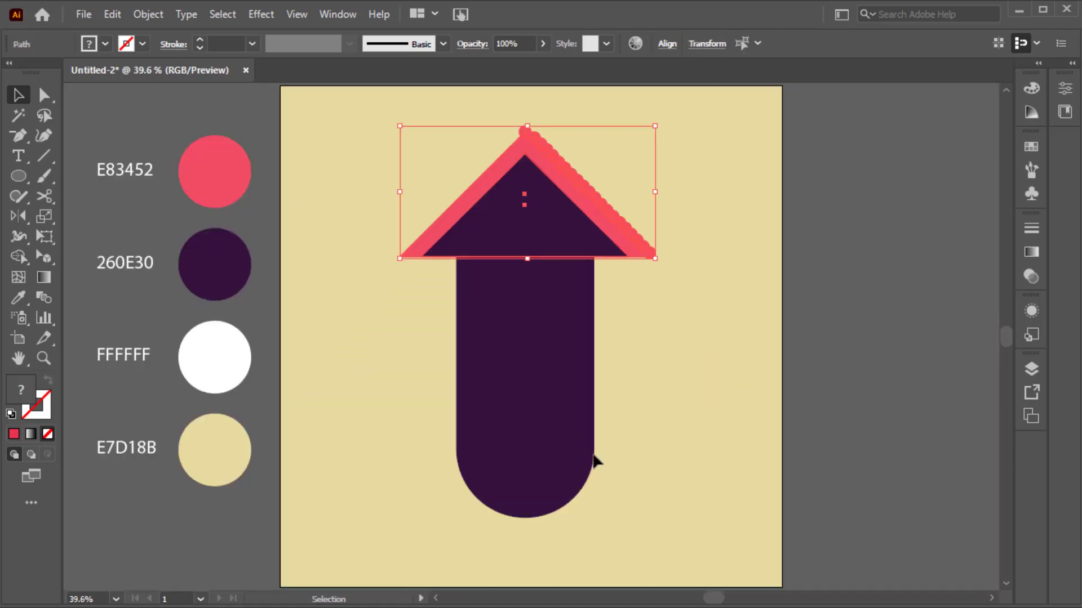
shift+click(466, 241)
right_click(609, 204)
click(678, 315)
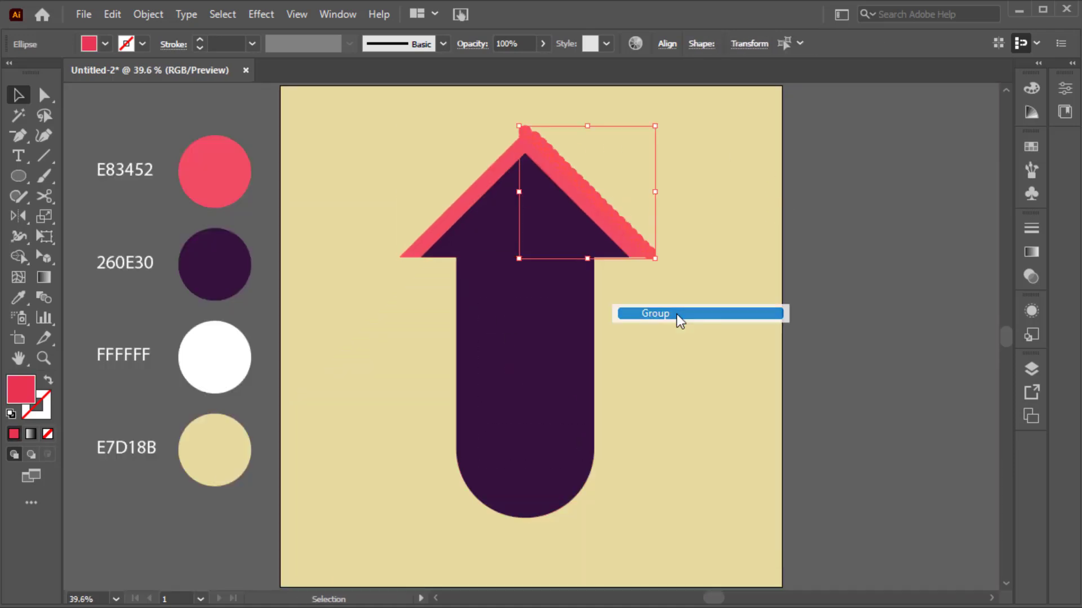
Reflect a copy of the circle group across a vertical axis through the roof's apex onto the left slope.
click(19, 219)
alt+click(525, 153)
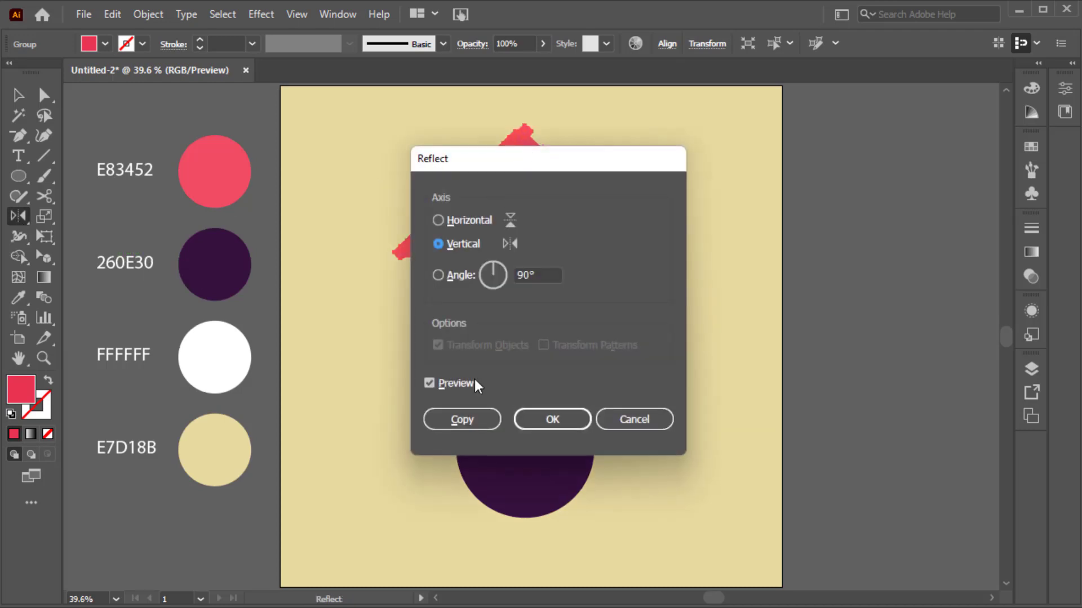
click(458, 417)
key(ctrl+shift+a)
key(v)
Enlarge the purple roof triangle from its centre so only a narrow pink scalloped border surrounds it.
click(567, 237)
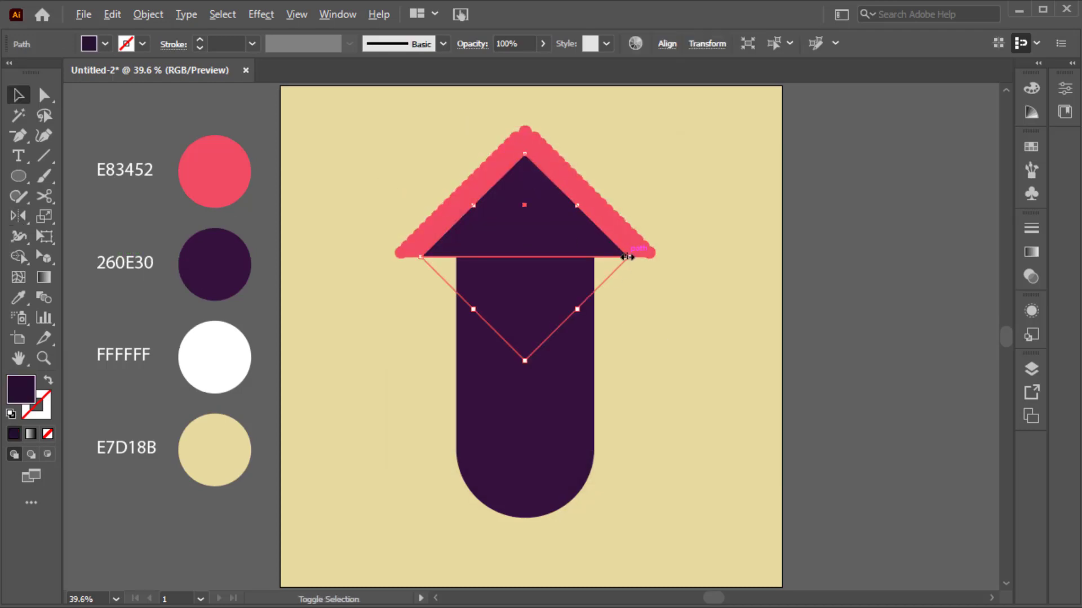
drag(630, 257, 649, 256)
click(681, 212)
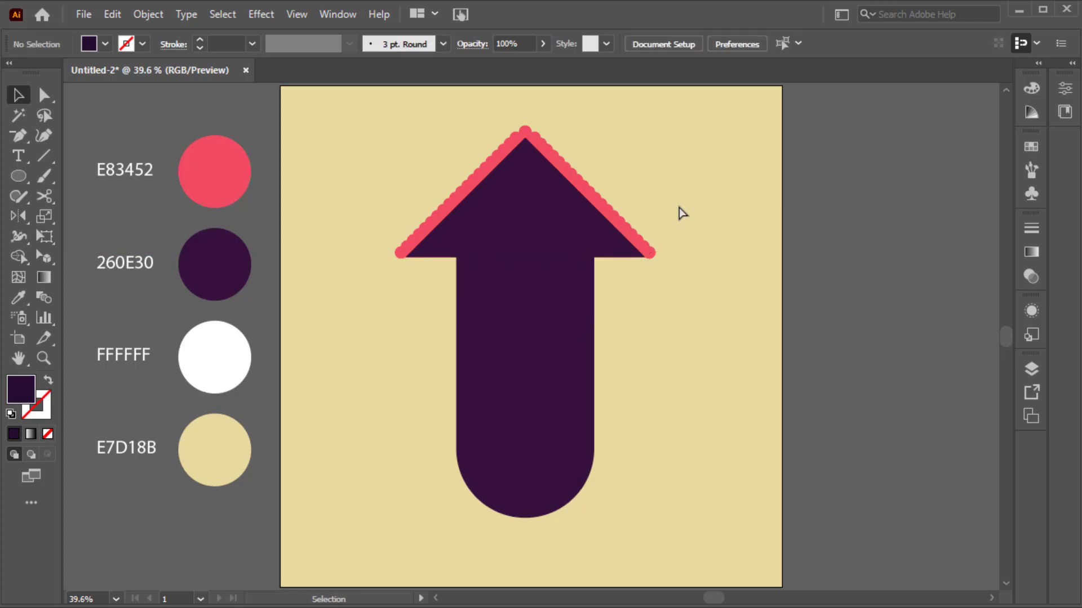
Draw a thin horizontal rectangle along the roof's lower right edge and fill it with the border's pink.
scroll(616, 259, up, 5)
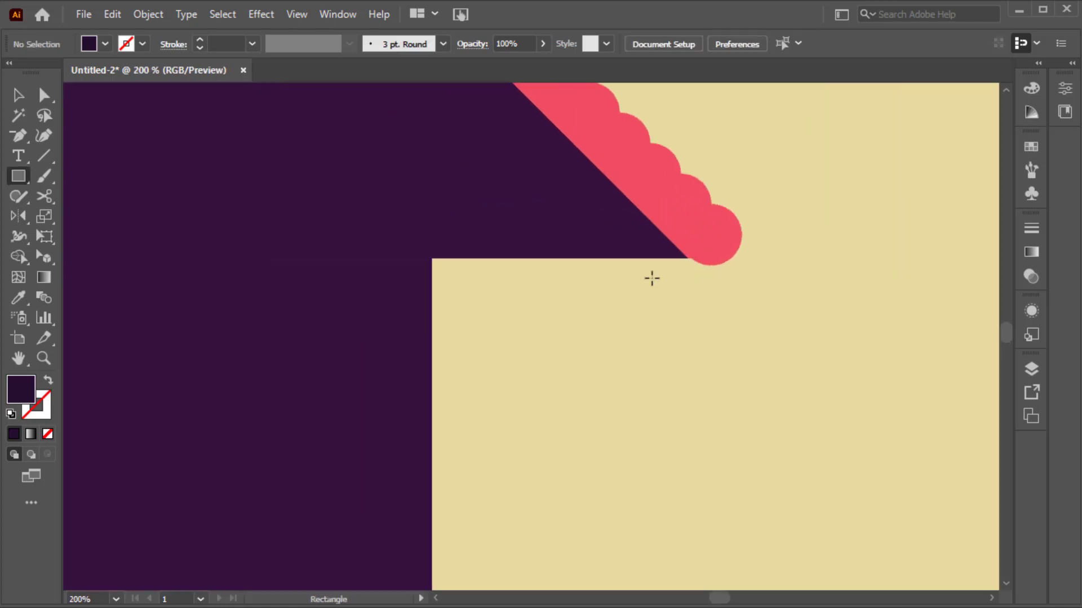
drag(709, 264, 541, 240)
key(i)
click(707, 236)
ctrl+click(768, 185)
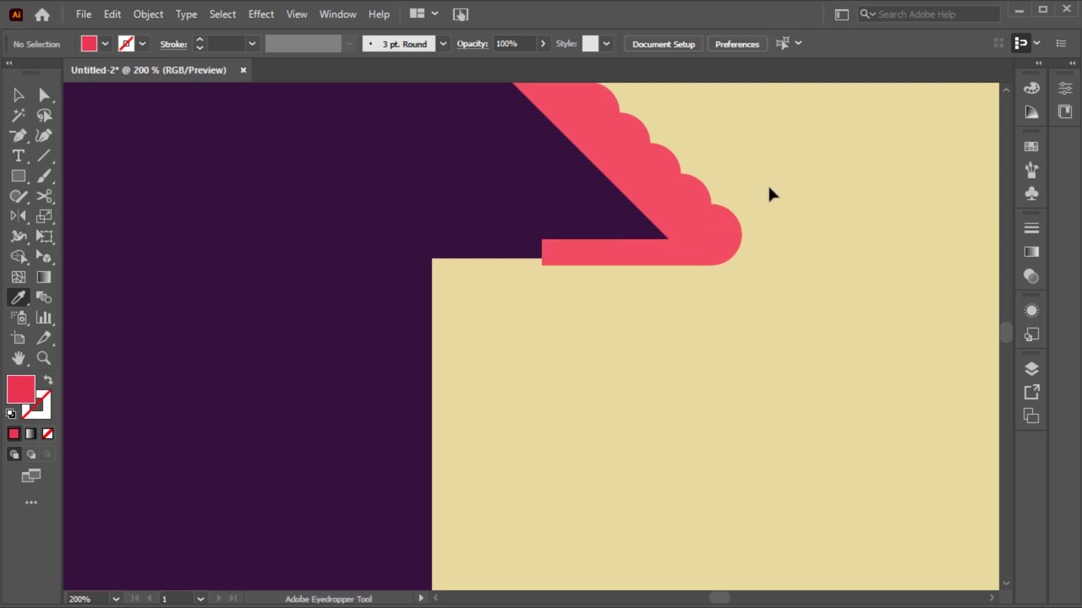
Extend the thin pink strip leftward until it meets the right side of the purple body.
key(v)
click(605, 260)
drag(541, 252, 432, 252)
click(518, 318)
click(569, 258)
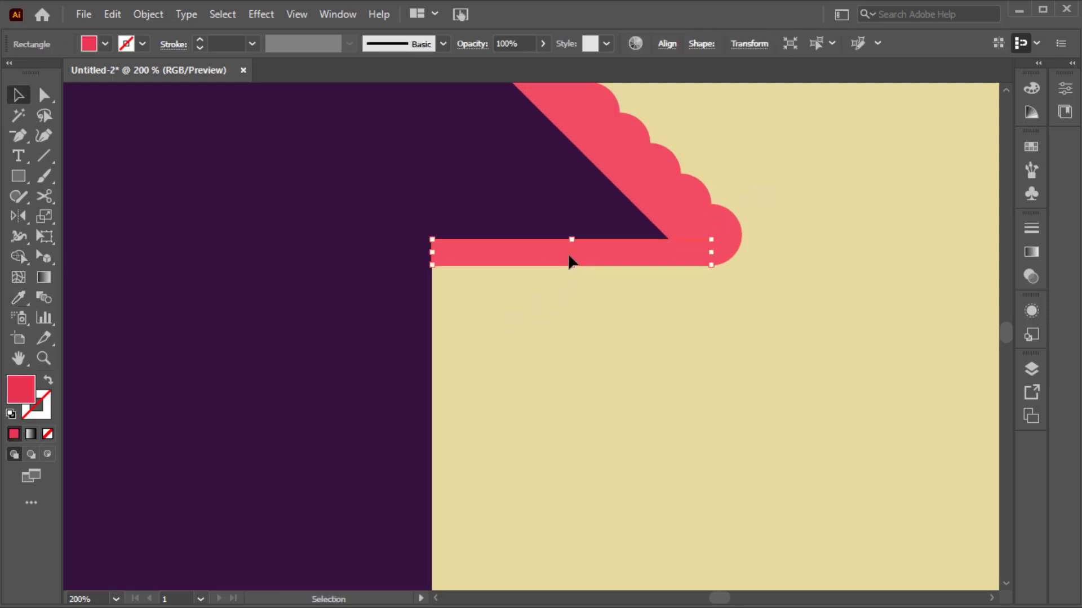
Reflect a copy of the pink strip across a vertical axis through the body's centre to the roof's lower left edge.
key(ctrl+0)
key(o)
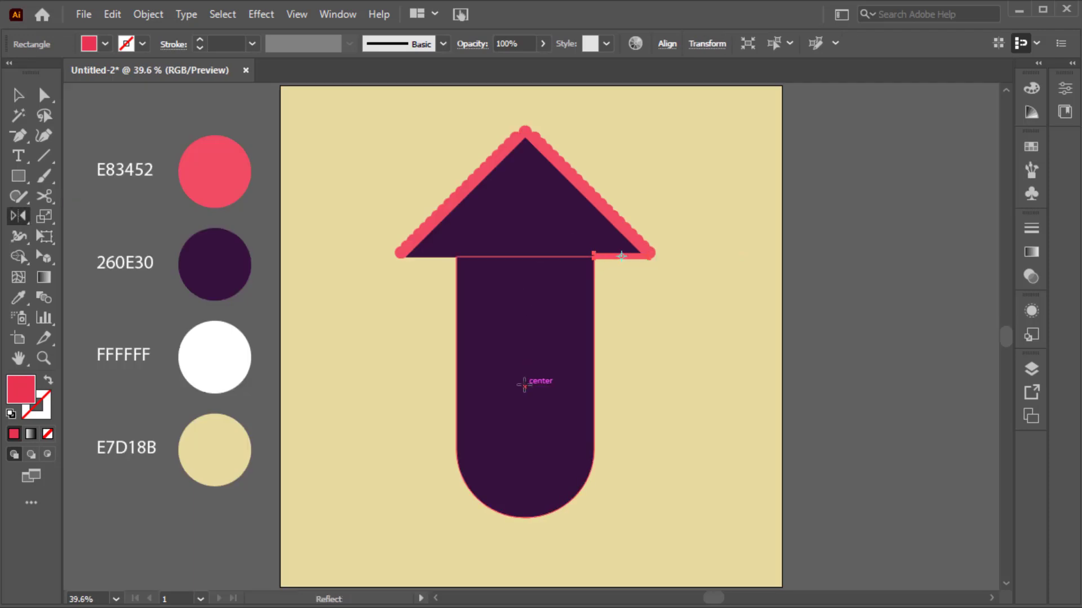
key(Return)
click(462, 418)
key(ctrl+shift+a)
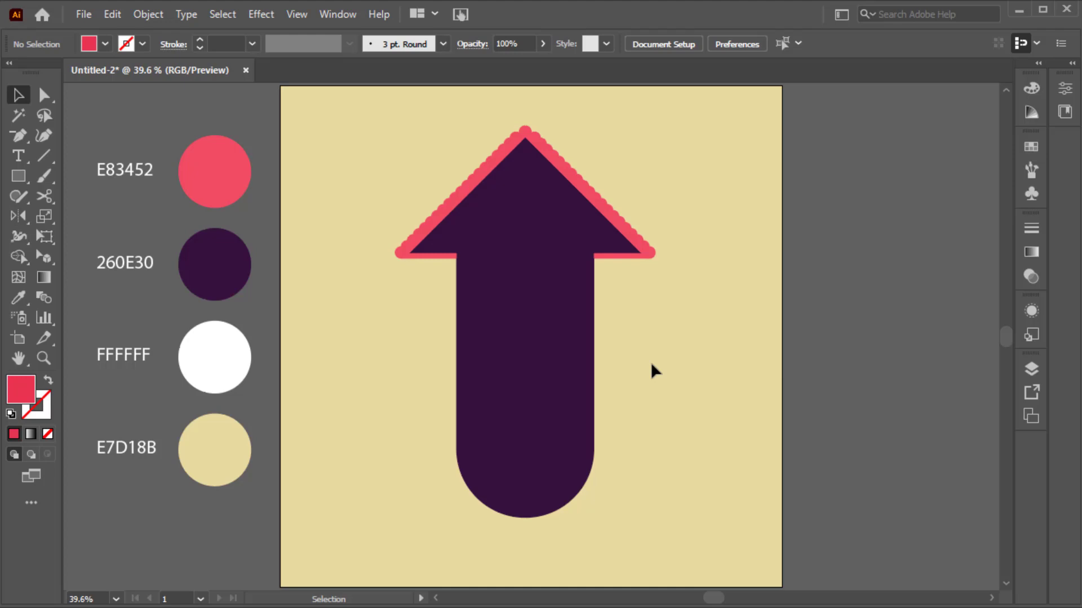
Draw an upright window rectangle in the upper body and round its two top corners fully into an arch.
key(m)
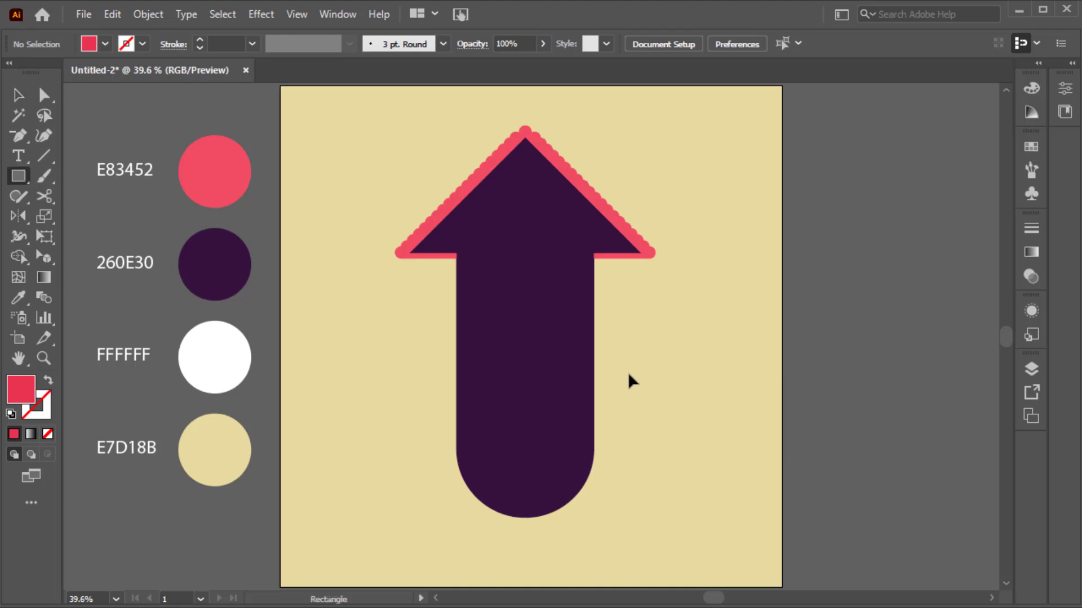
drag(503, 268, 559, 358)
key(a)
click(504, 357)
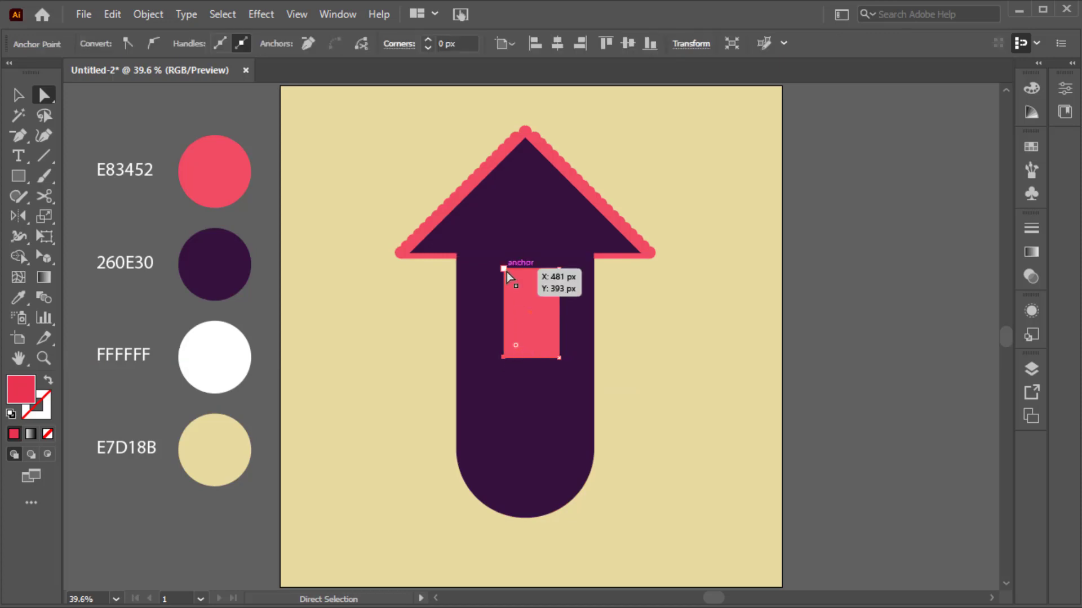
shift+click(557, 270)
drag(547, 281, 536, 332)
Centre the arched window horizontally on the purple body.
key(v)
double_click(581, 347)
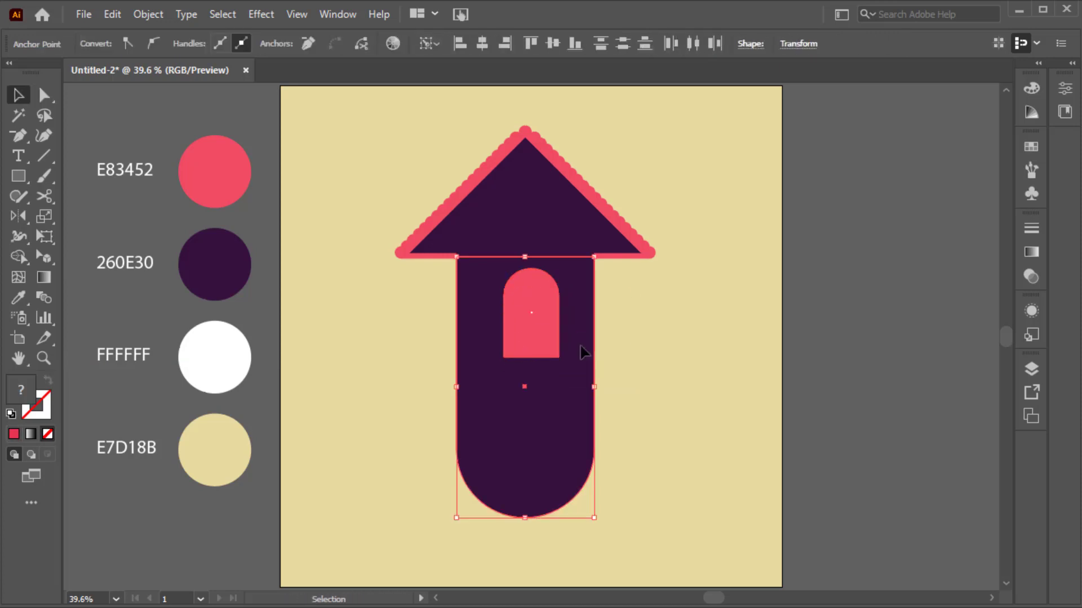
double_click(643, 335)
click(545, 344)
shift+click(574, 367)
click(667, 43)
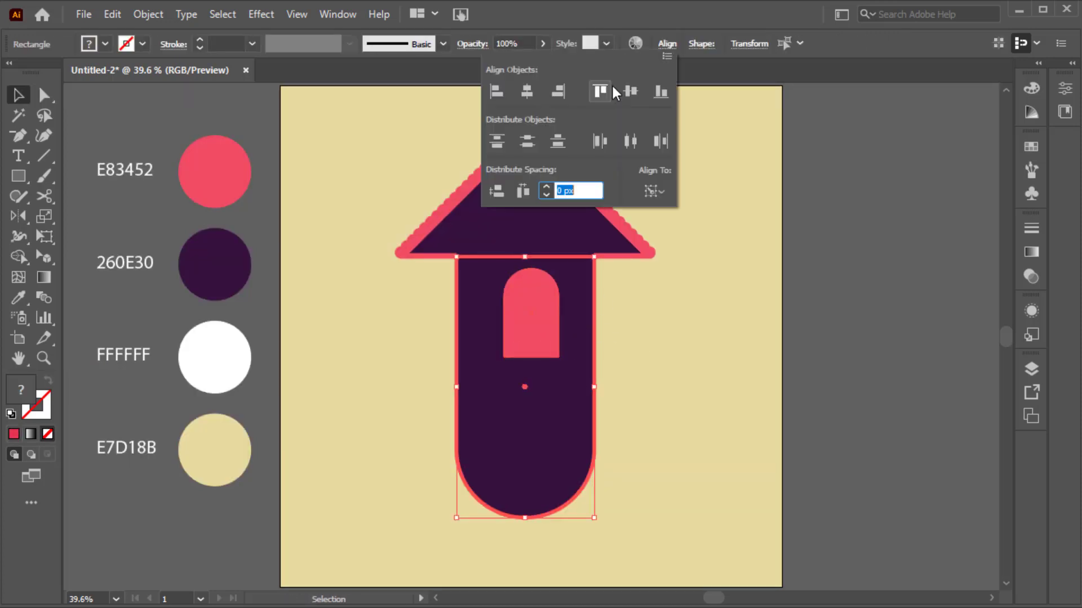
click(526, 91)
click(691, 288)
Fill the arched window with the white FFFFFF swatch and move it slightly up the body.
click(539, 319)
key(i)
click(241, 374)
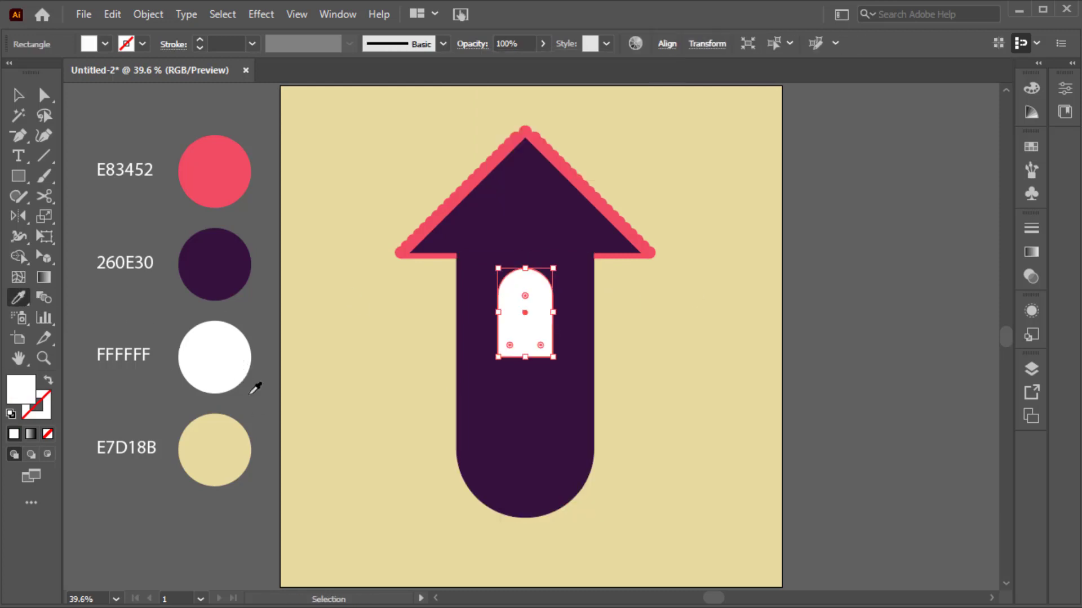
key(ctrl+shift+a)
key(v)
click(519, 328)
drag(519, 327, 519, 320)
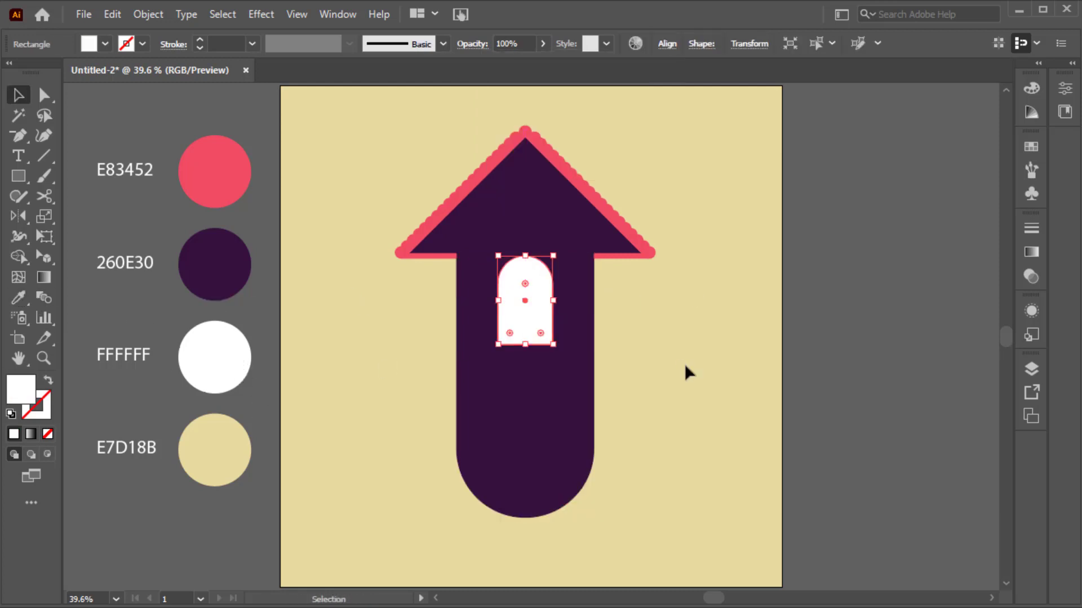
Draw a short vertical line beside the tower with a 5 pt stroke in purple 260E30 and no fill.
drag(19, 135, 68, 133)
click(342, 284)
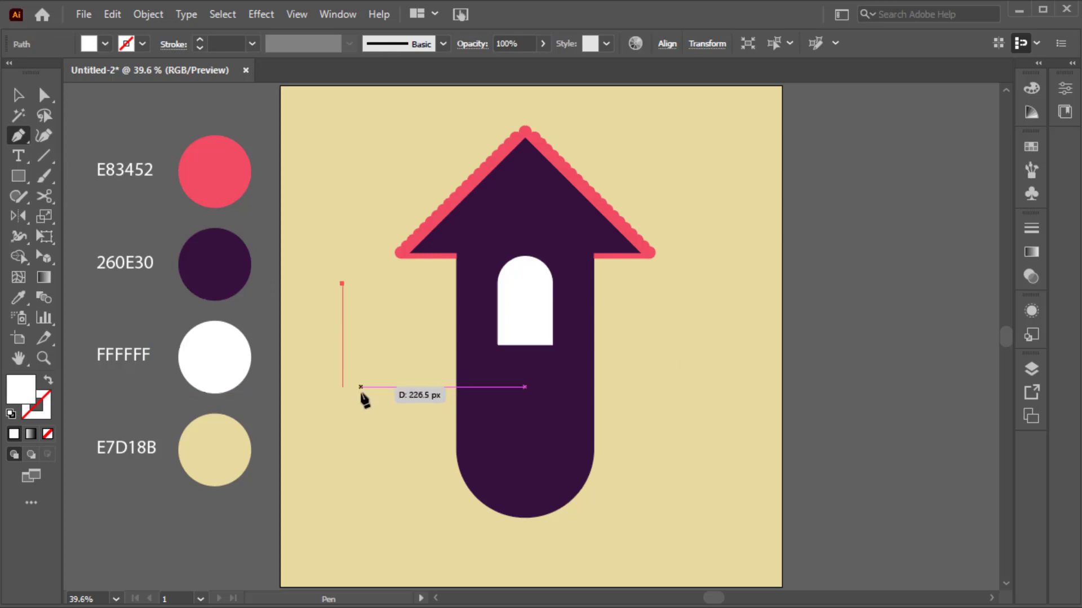
drag(342, 357, 358, 356)
key(v)
click(47, 398)
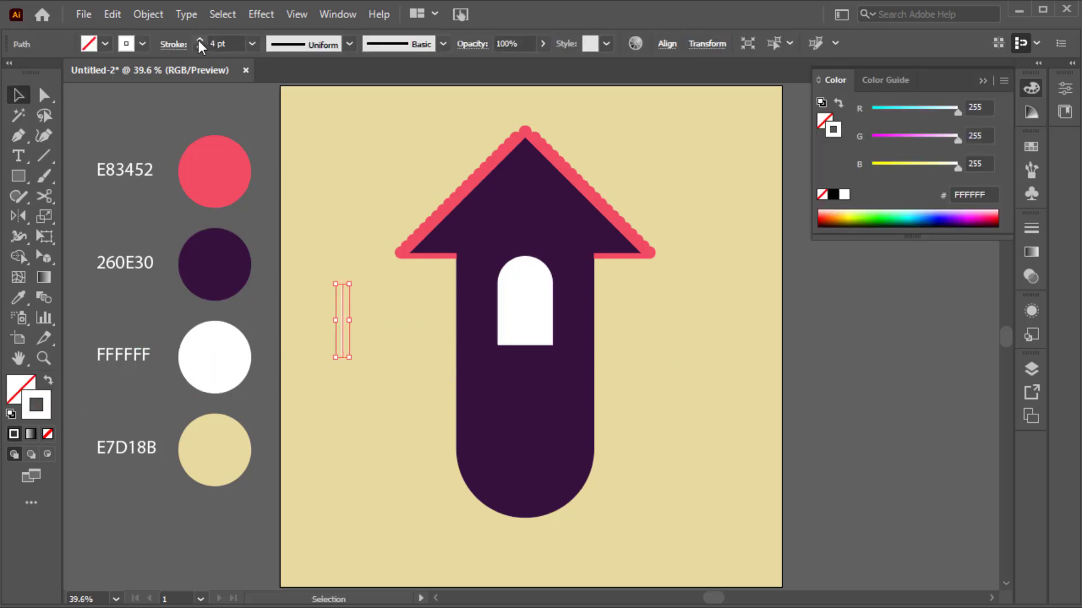
shift+click(248, 260)
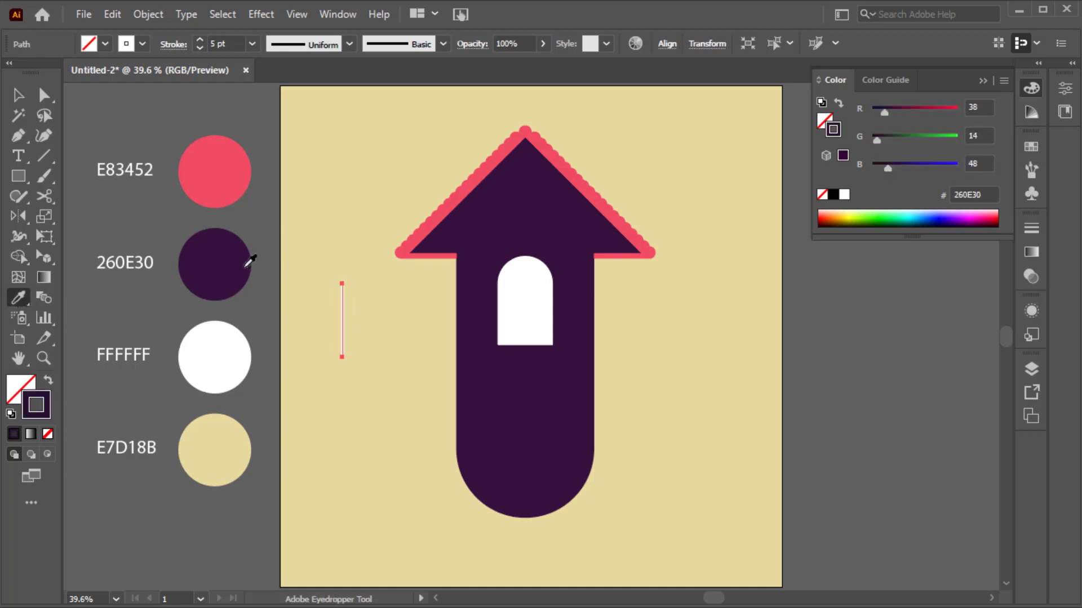
Move the purple line to the centre of the white window and extend it past the arch's top and the window's base.
key(v)
drag(338, 342, 525, 327)
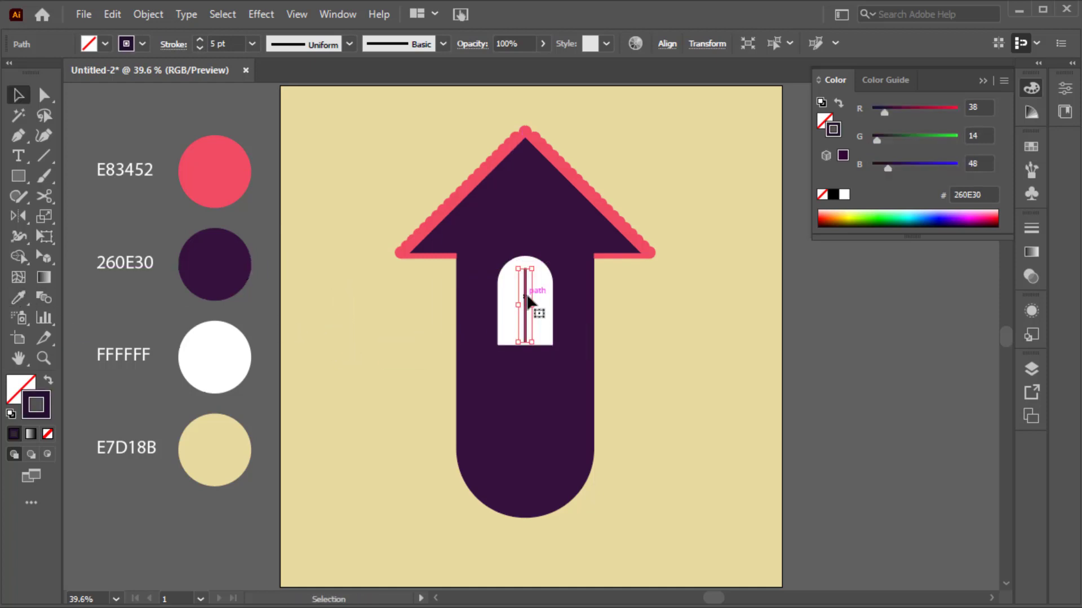
scroll(526, 280, up, 5)
drag(514, 227, 514, 162)
scroll(493, 266, down, 3)
drag(514, 418, 515, 442)
key(ctrl+minus)
Copy the vertical bar in front, rotate the copy to horizontal, and duplicate it into three crossbars across the window.
click(112, 14)
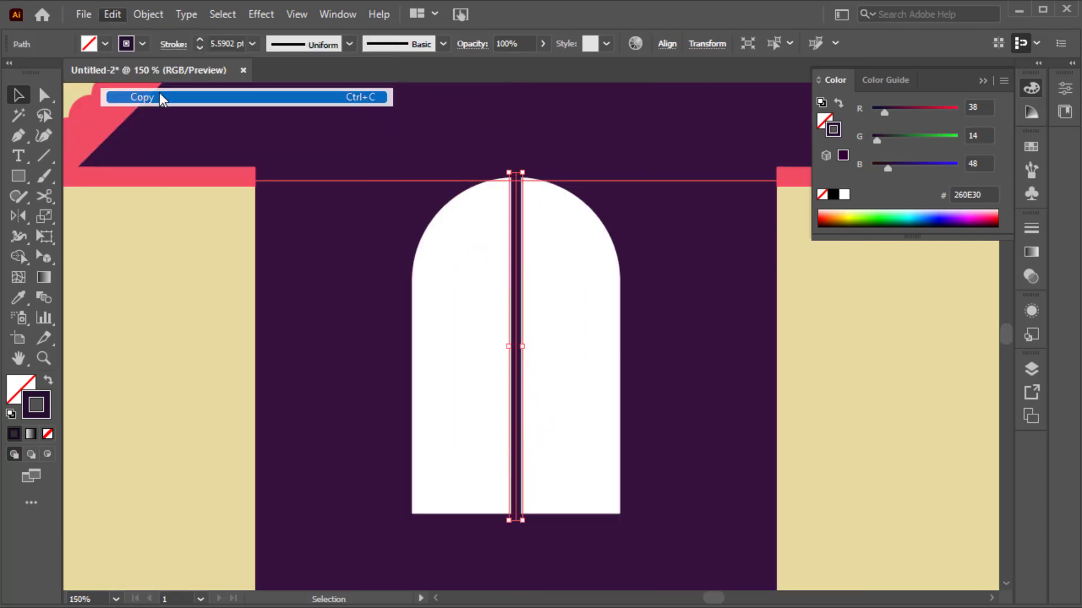
click(143, 134)
click(982, 81)
drag(528, 525, 596, 366)
drag(577, 345, 589, 448)
Distribute the three horizontal bars evenly by their vertical centres and group them.
shift+click(561, 347)
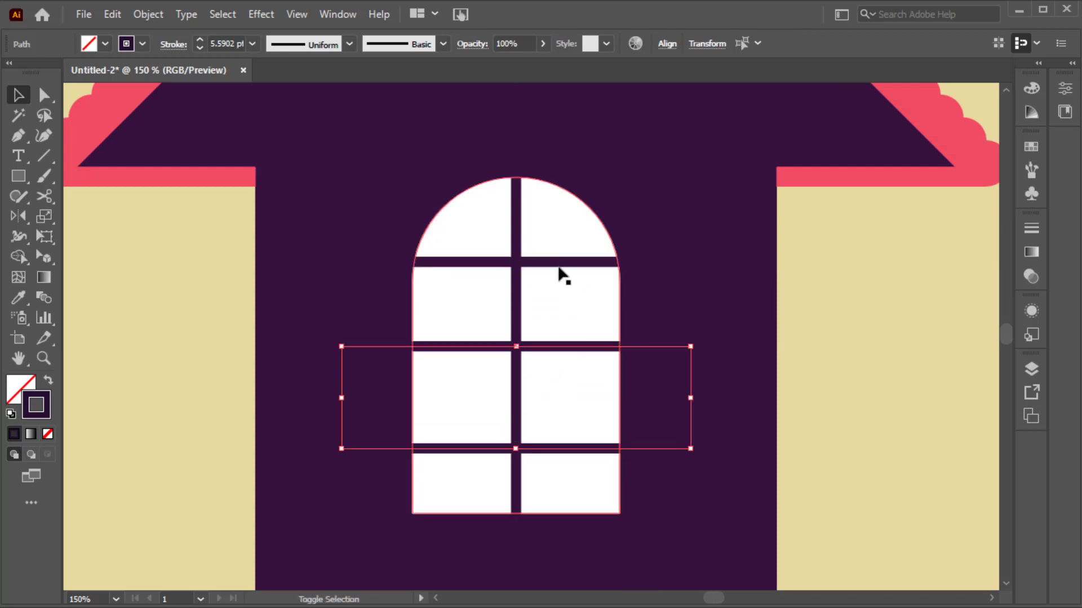
shift+click(566, 263)
click(667, 43)
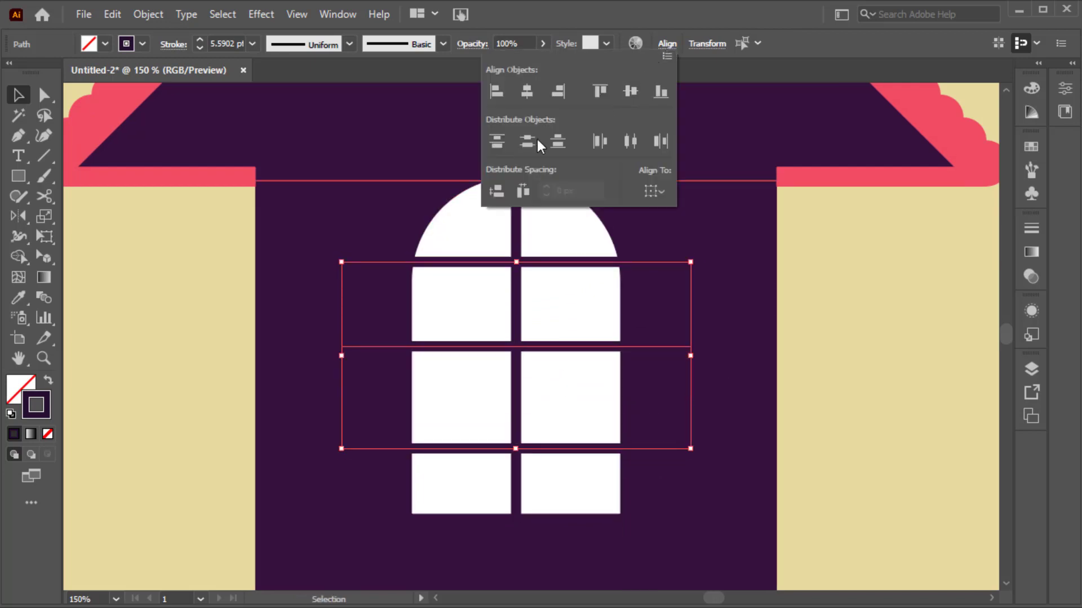
click(536, 139)
right_click(588, 273)
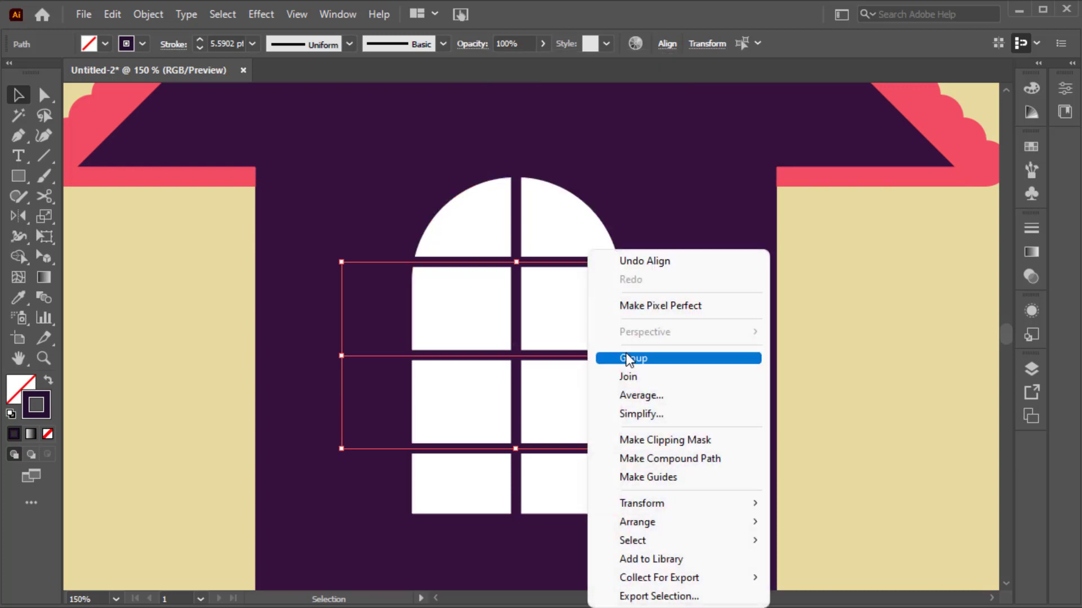
click(625, 358)
Centre the group of horizontal bars vertically on the arched window.
shift+click(574, 324)
click(667, 43)
click(629, 100)
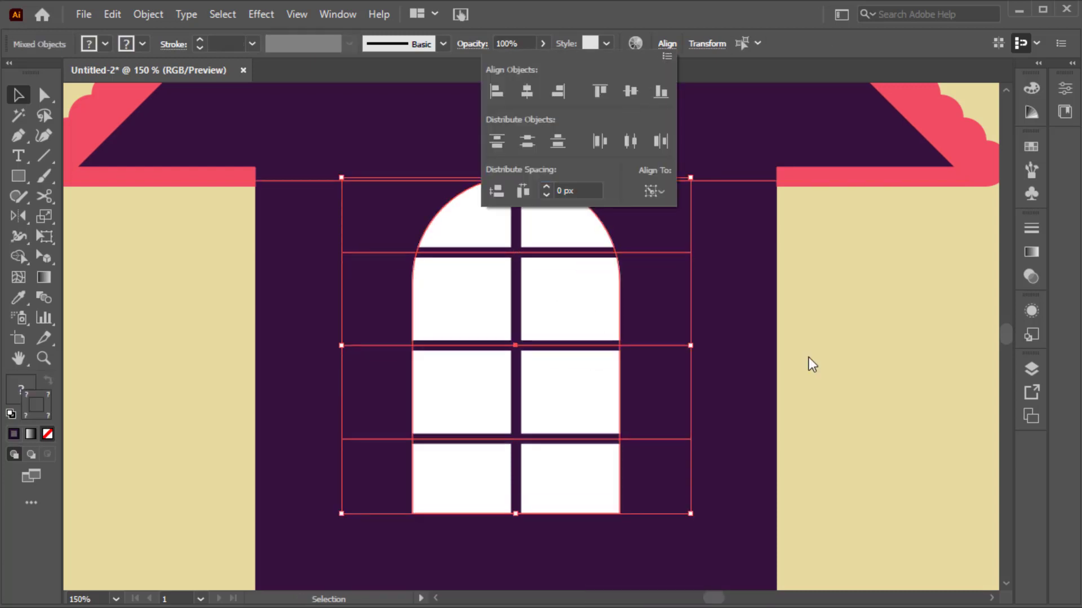
click(809, 358)
Shorten the white window slightly by raising its two bottom corner anchor points together.
key(ctrl+0)
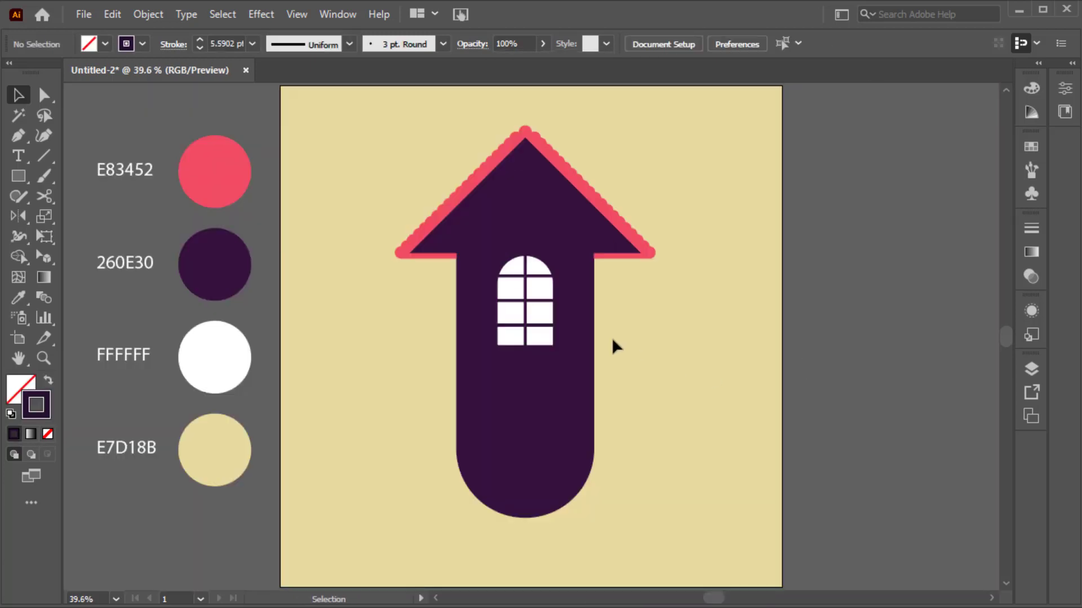
click(544, 344)
key(ctrl+1)
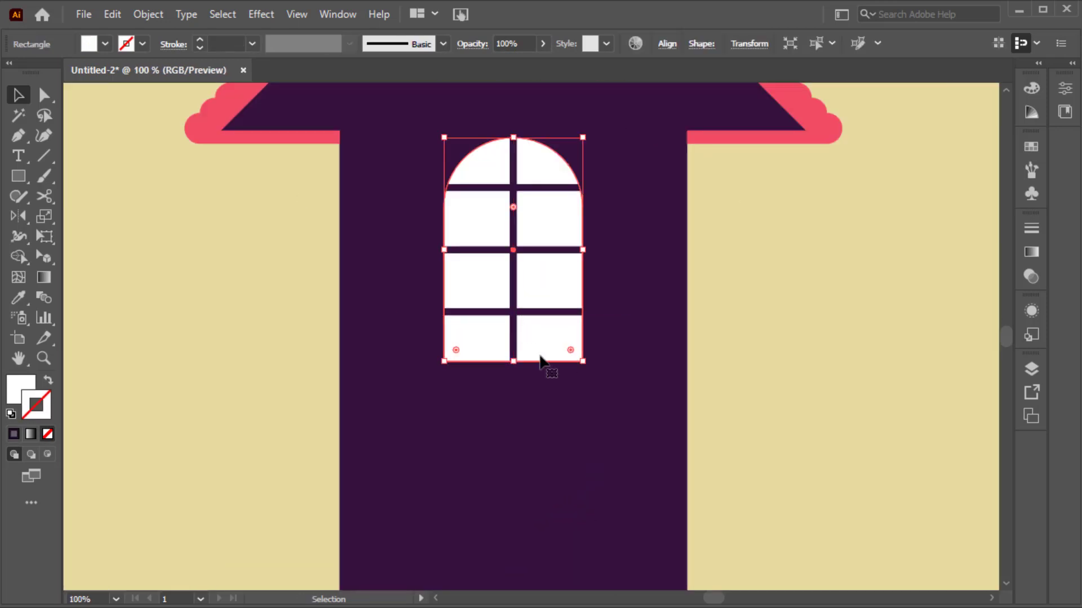
key(a)
click(444, 362)
shift+click(582, 362)
drag(583, 361, 582, 342)
Scale all the window bars down together about their centre and shift them up to fit the shortened window.
key(v)
click(513, 335)
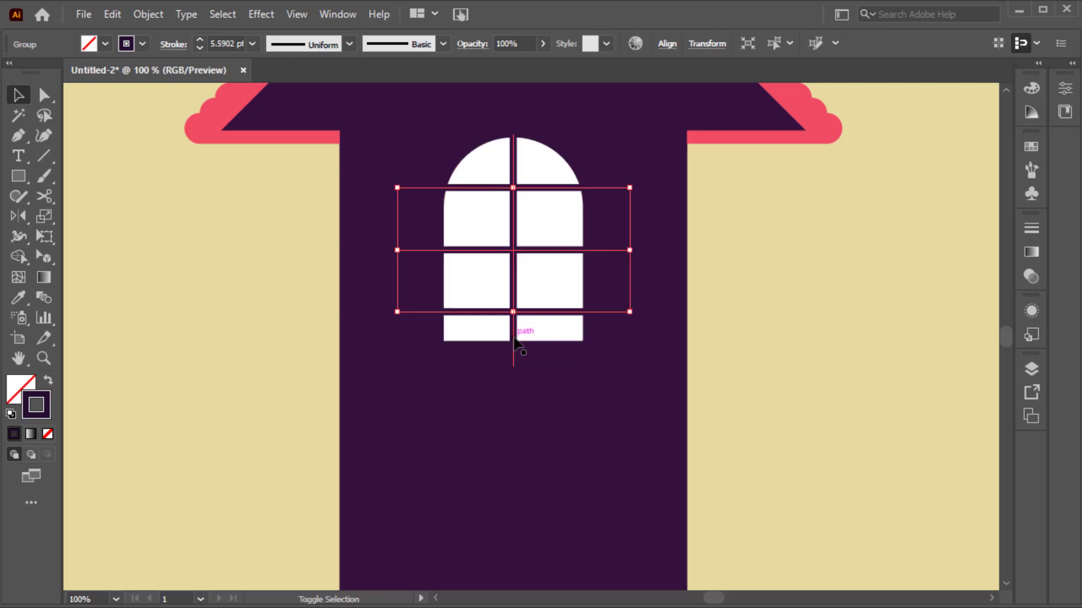
shift+click(515, 340)
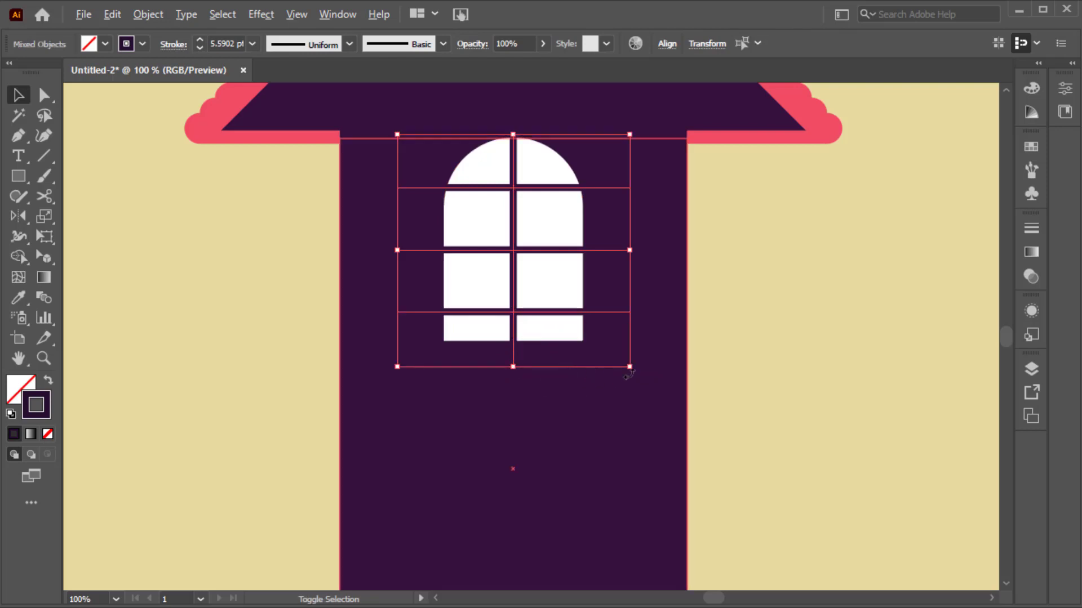
drag(631, 366, 614, 347)
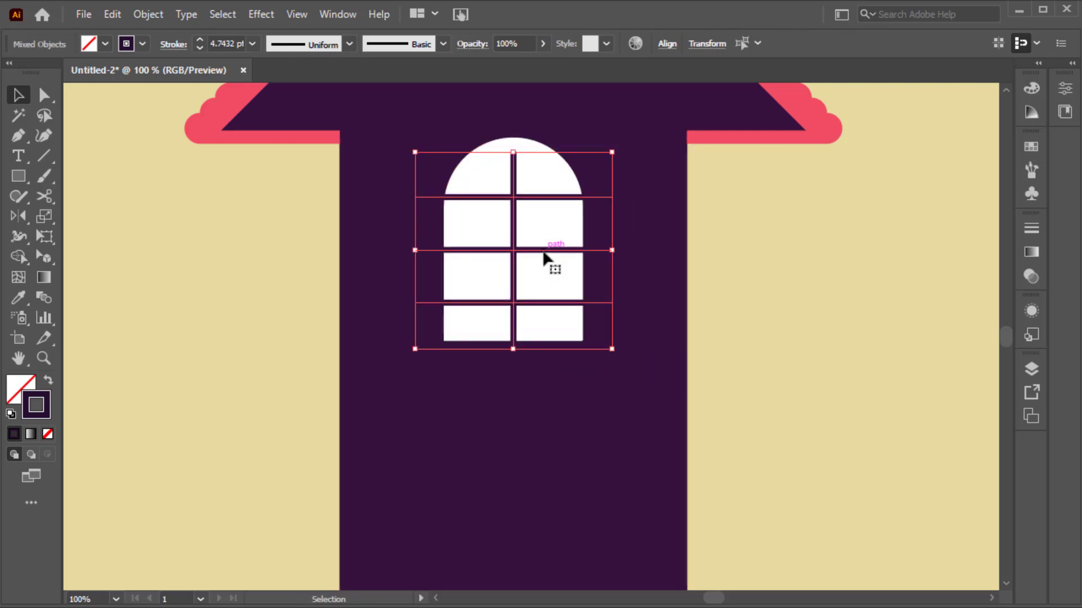
drag(546, 256, 545, 248)
click(594, 280)
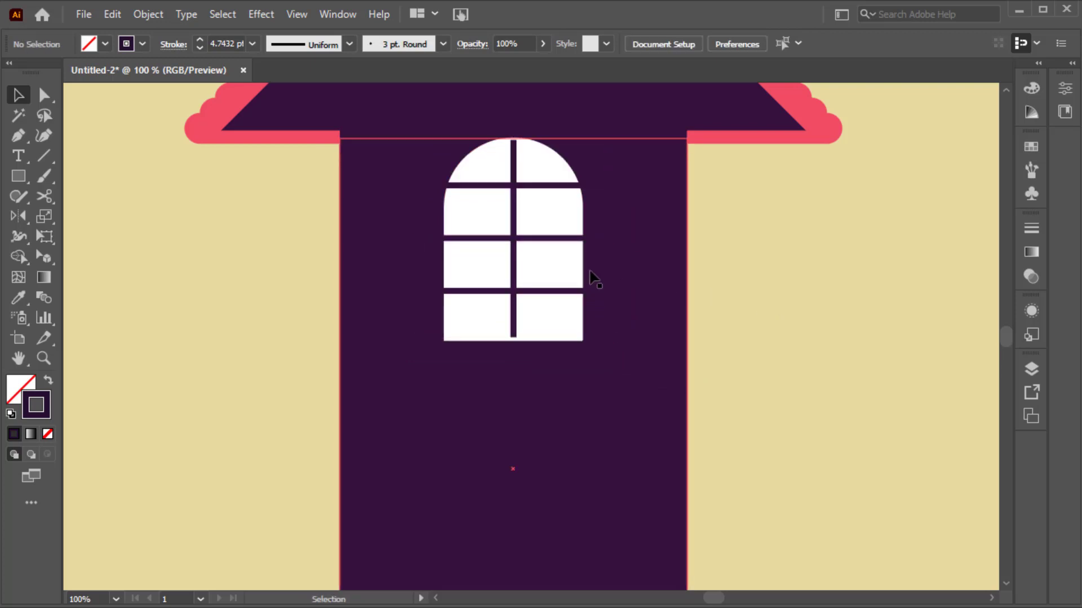
Lengthen the vertical window bar past the arch's top and the window's bottom edge.
click(516, 222)
drag(513, 141, 513, 131)
drag(514, 337, 517, 350)
key(ctrl+shift+a)
key(ctrl+0)
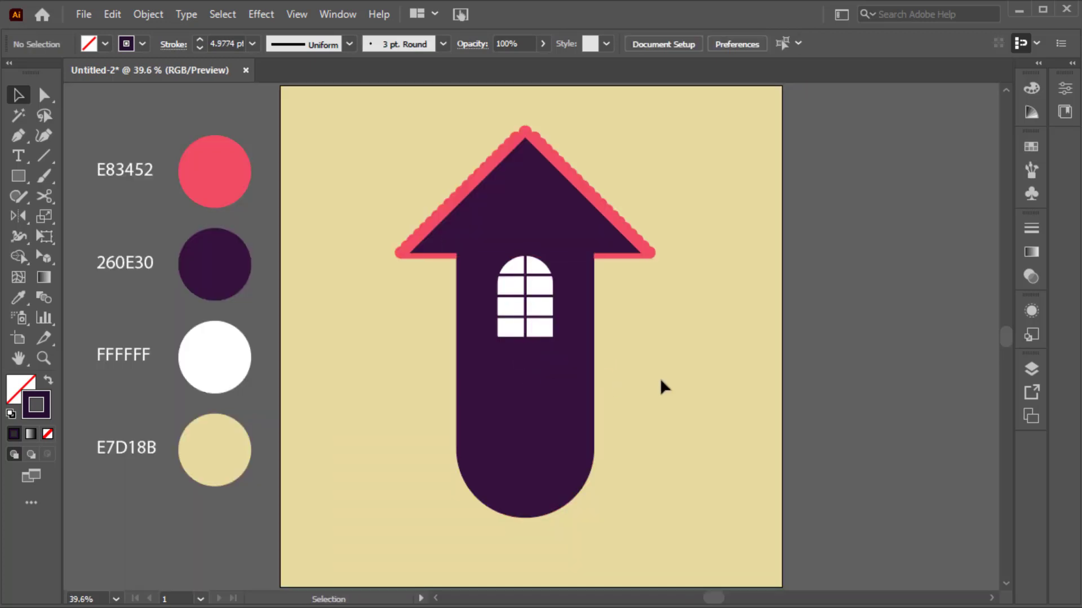
Draw a circle centred in the rounded lower body and fill it with the roof edge's pink.
drag(18, 177, 62, 214)
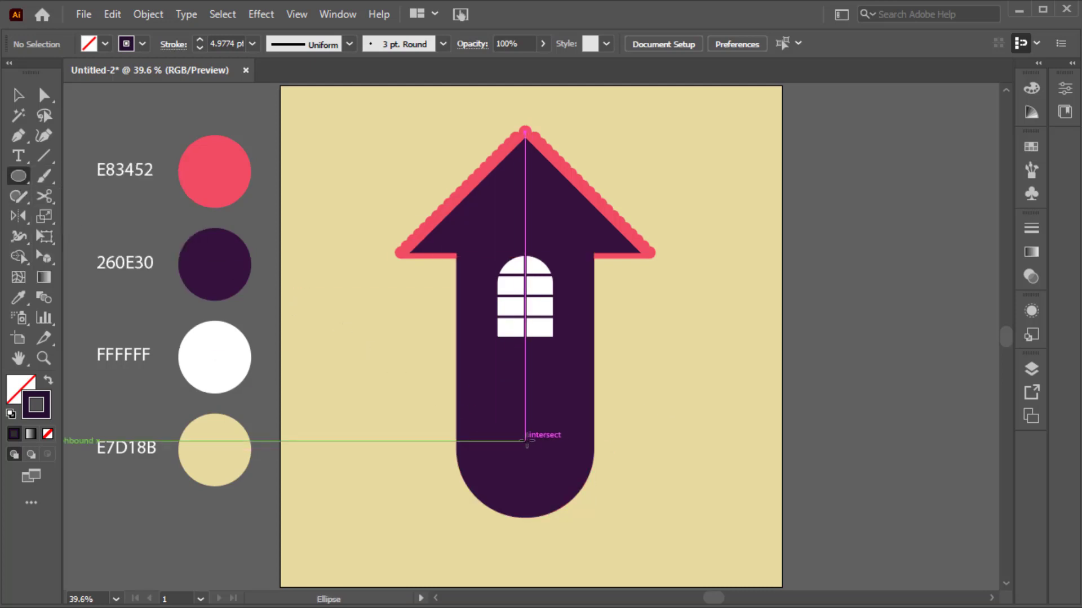
drag(525, 442, 575, 475)
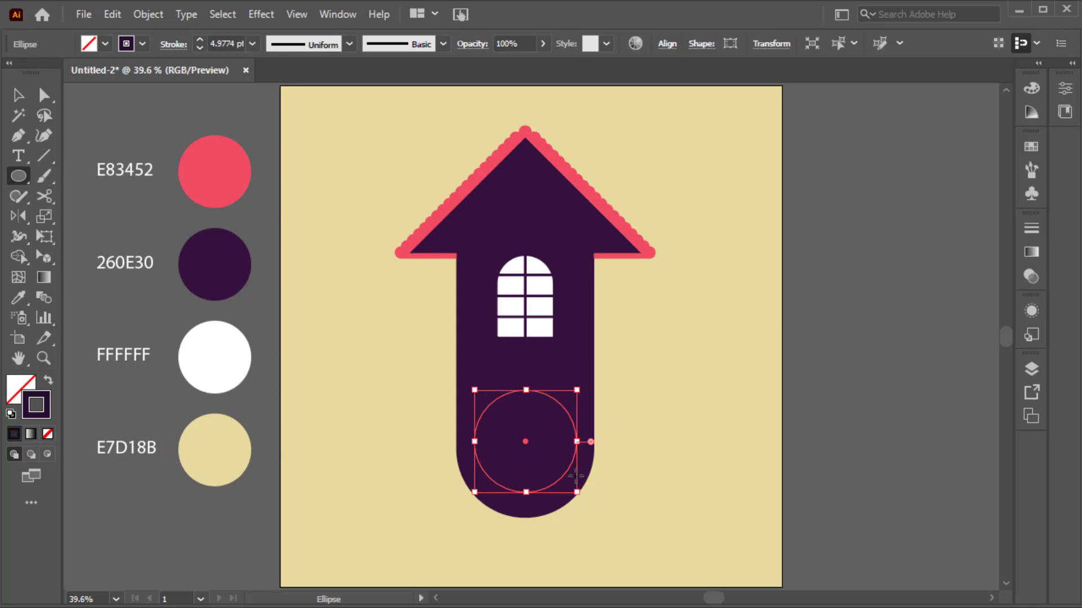
key(i)
click(432, 220)
key(ctrl+shift+a)
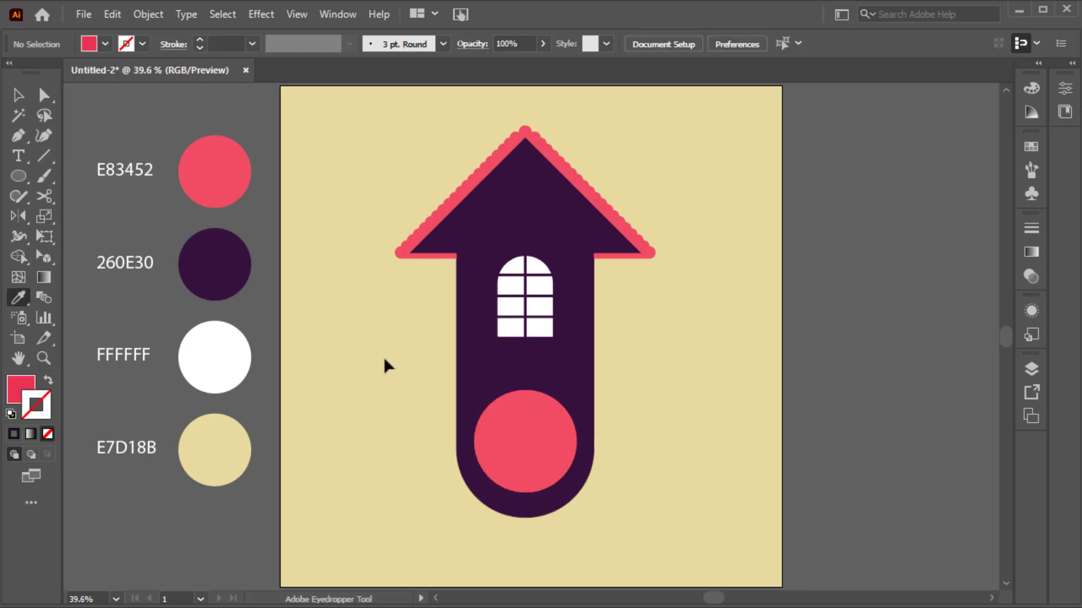
Paste a copy of the pink circle in front and give it no fill and a 17 pt white FFFFFF stroke.
key(v)
click(551, 452)
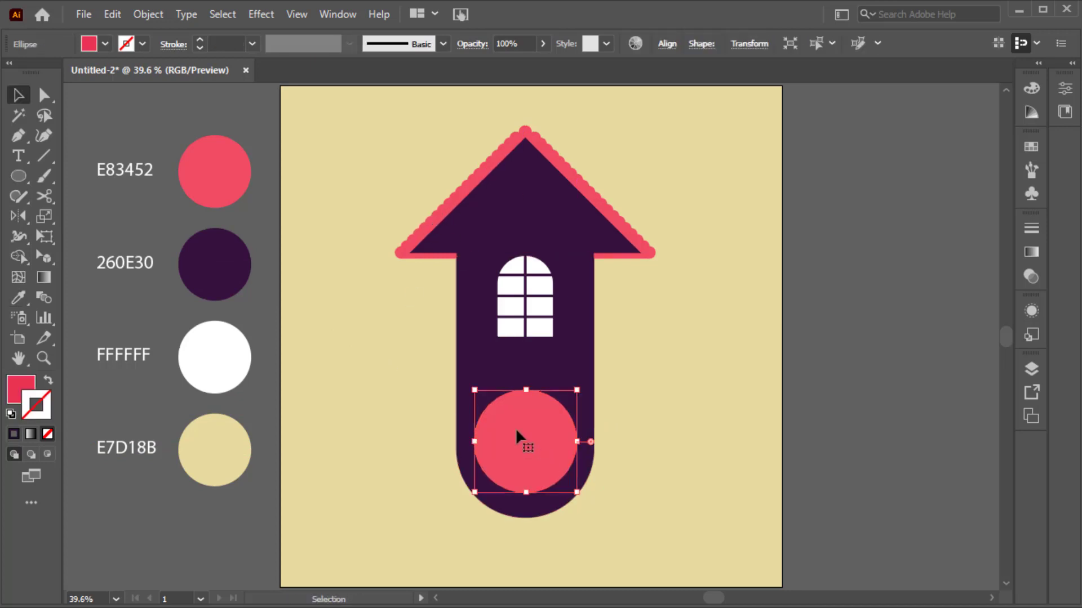
click(112, 14)
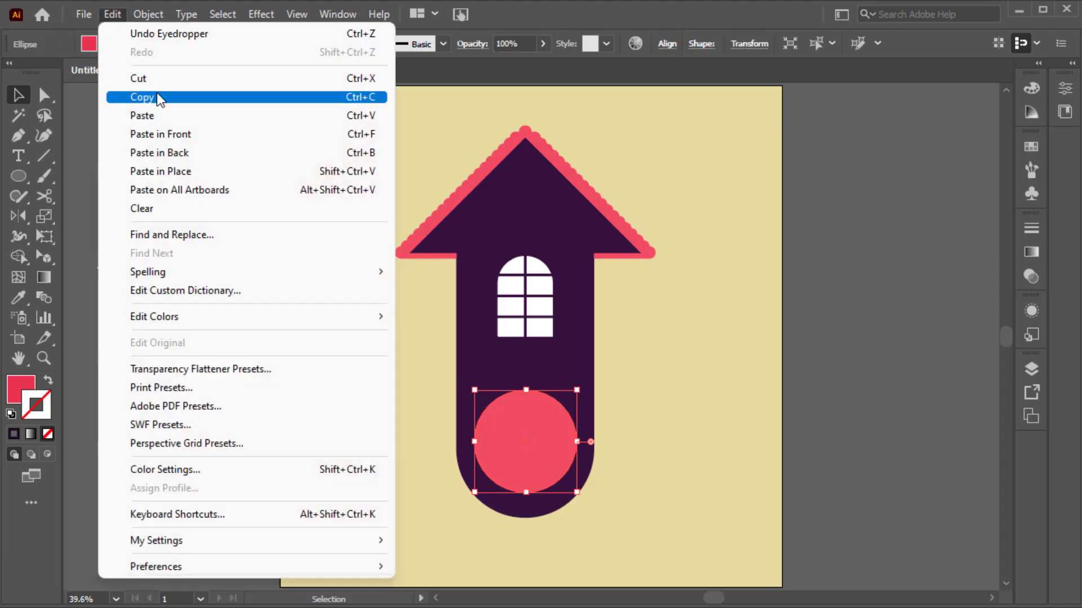
click(178, 129)
click(18, 297)
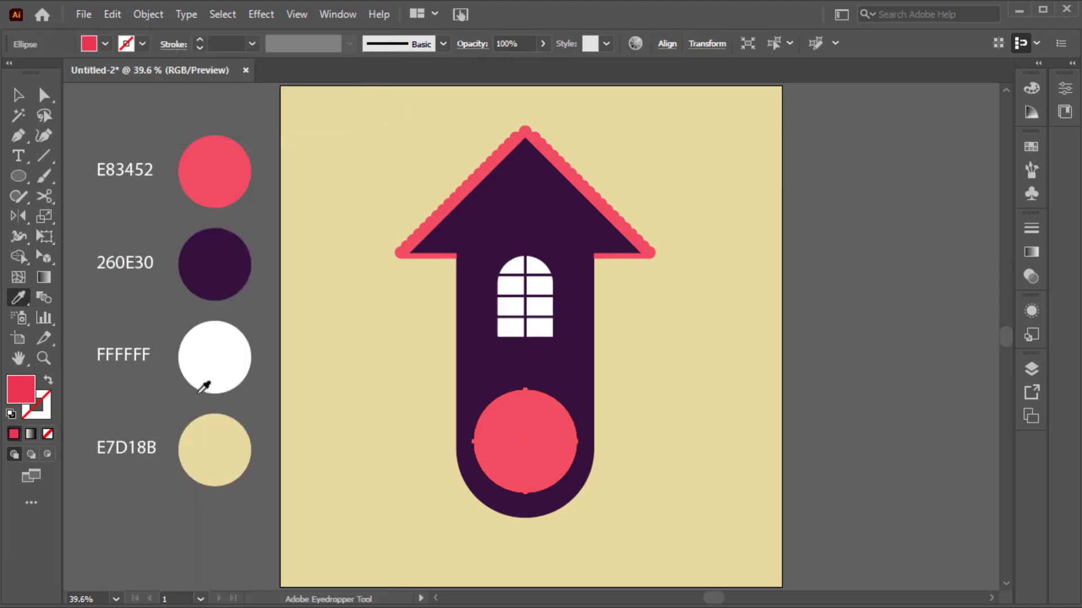
click(218, 369)
click(48, 380)
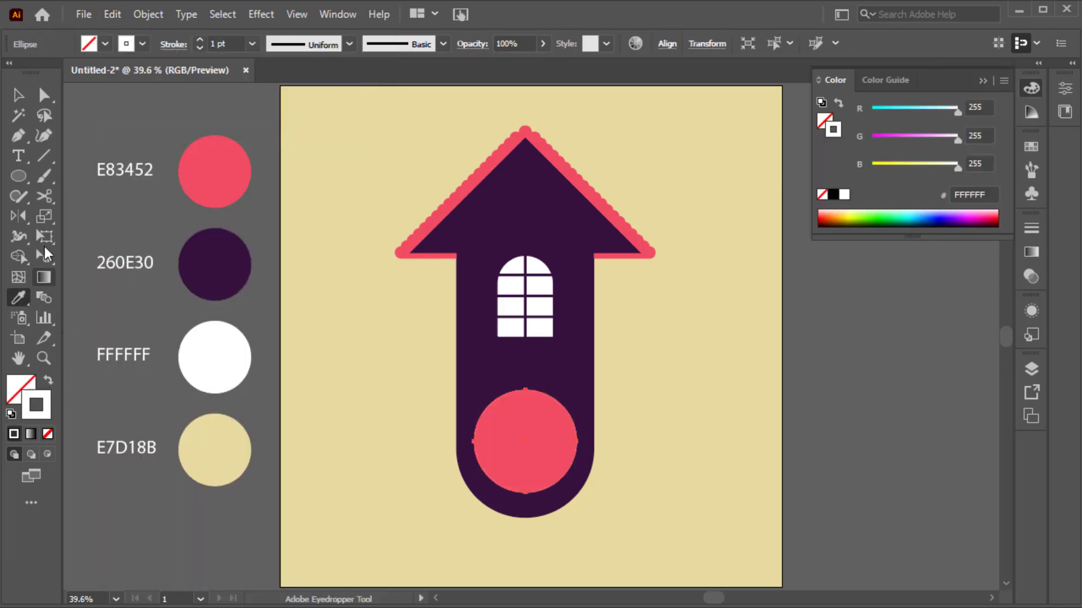
click(201, 41)
key(v)
scroll(554, 413, up, 2)
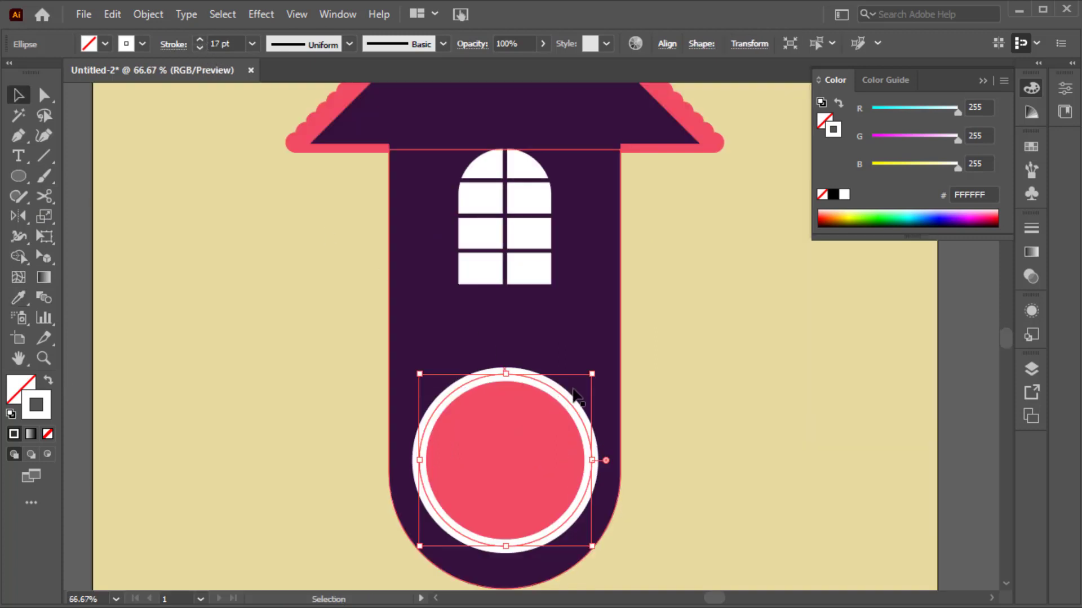
Shrink the white ring about its centre to fit inside the pink circle and set its stroke to 17 pt.
drag(584, 376, 576, 383)
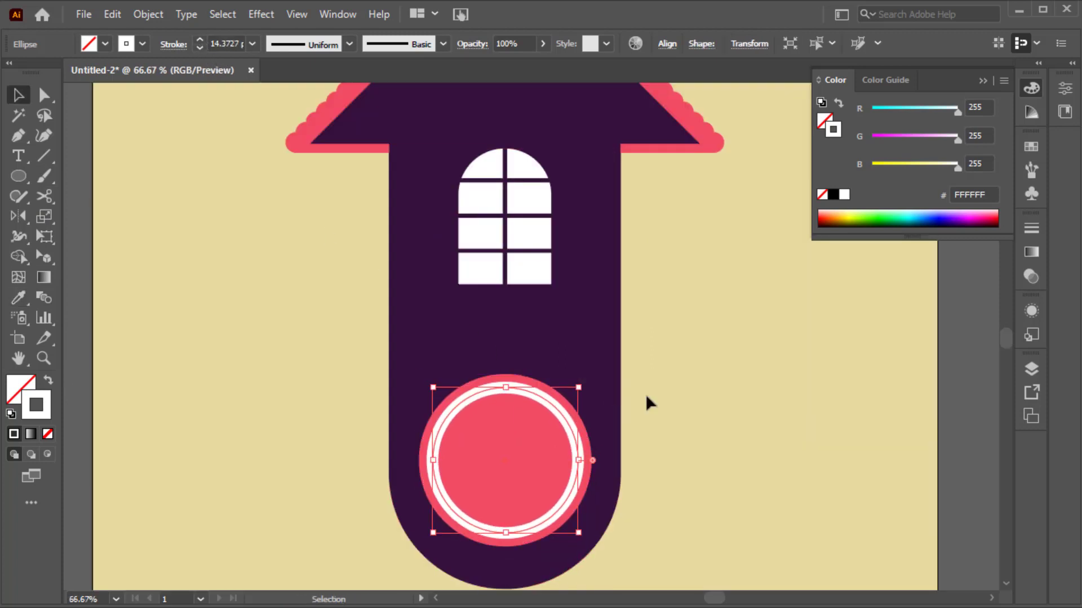
scroll(502, 399, up, 3)
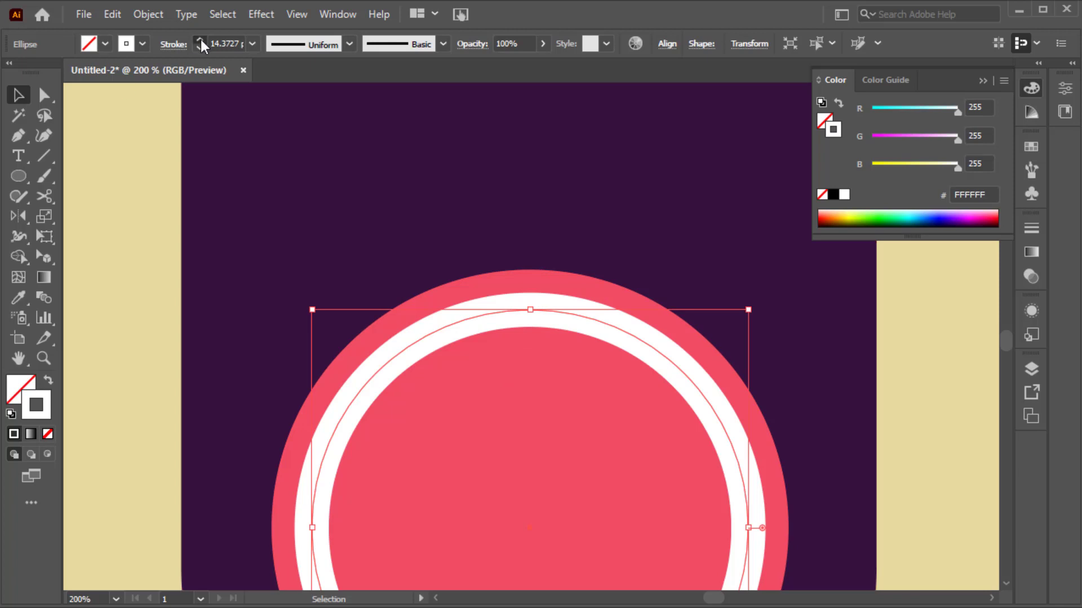
click(200, 42)
click(200, 42)
click(200, 42)
click(982, 80)
scroll(668, 285, down, 8)
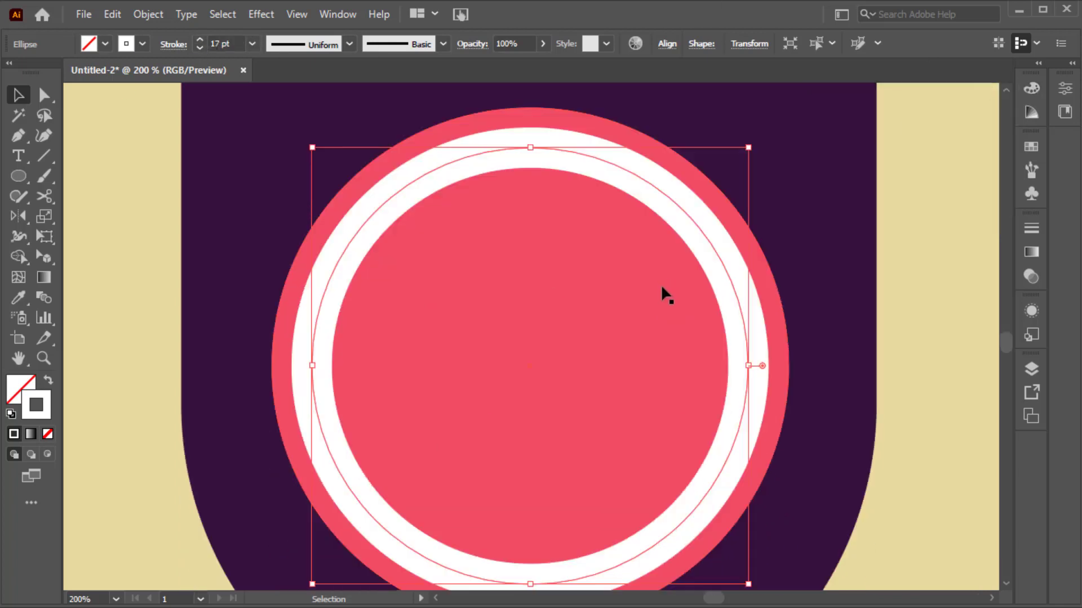
Draw a small dot centred on the top of the white ring and fill it with the body's purple.
key(l)
scroll(648, 286, up, 3)
mouse_move(528, 224)
mouse_down()
mouse_move(537, 231)
mouse_move(558, 171)
mouse_move(583, 198)
mouse_move(623, 210)
mouse_up()
key(i)
click(607, 148)
key(v)
scroll(557, 220, up, 4)
scroll(557, 171, down, 1)
key(ctrl+0)
click(626, 206)
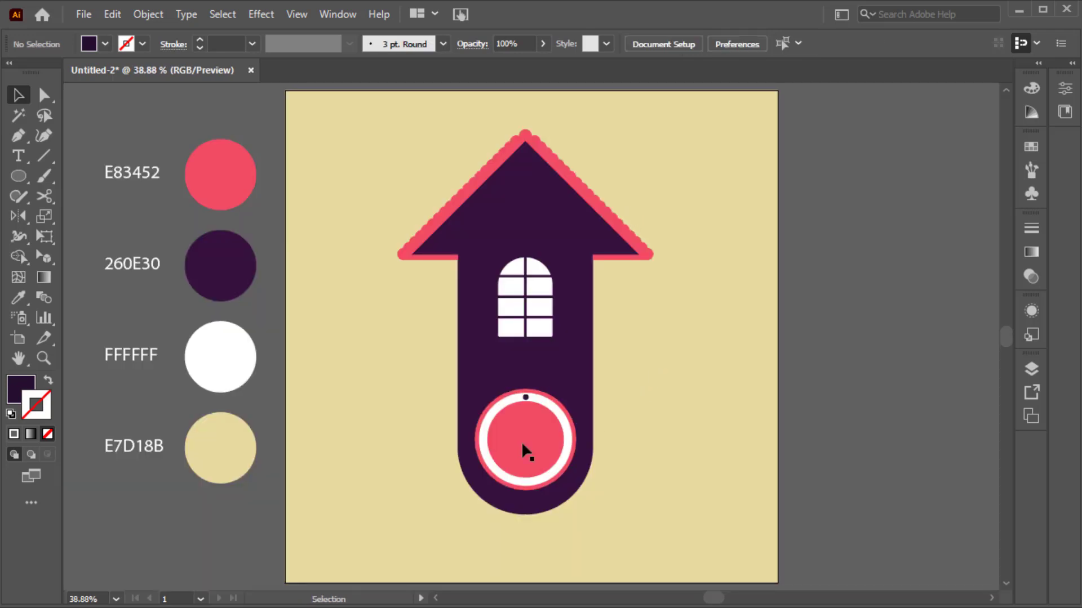
Rotate a copy of the dot 18° about the ring's centre and repeat the copy until dots fill the whole ring.
scroll(526, 397, up, 2)
scroll(526, 366, down, 1)
click(525, 314)
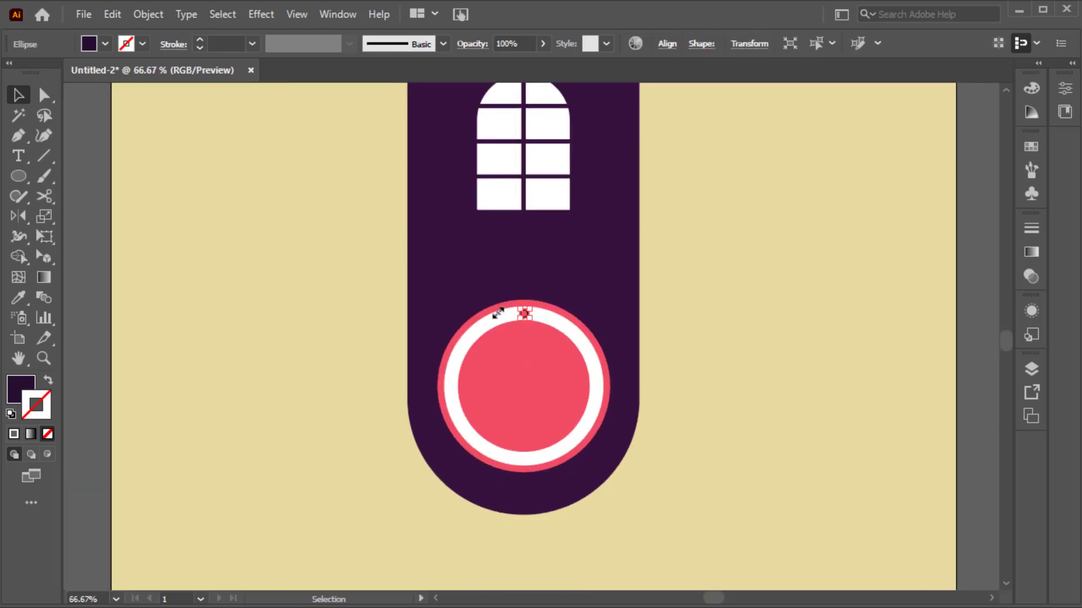
drag(31, 215, 107, 216)
key(ctrl+1)
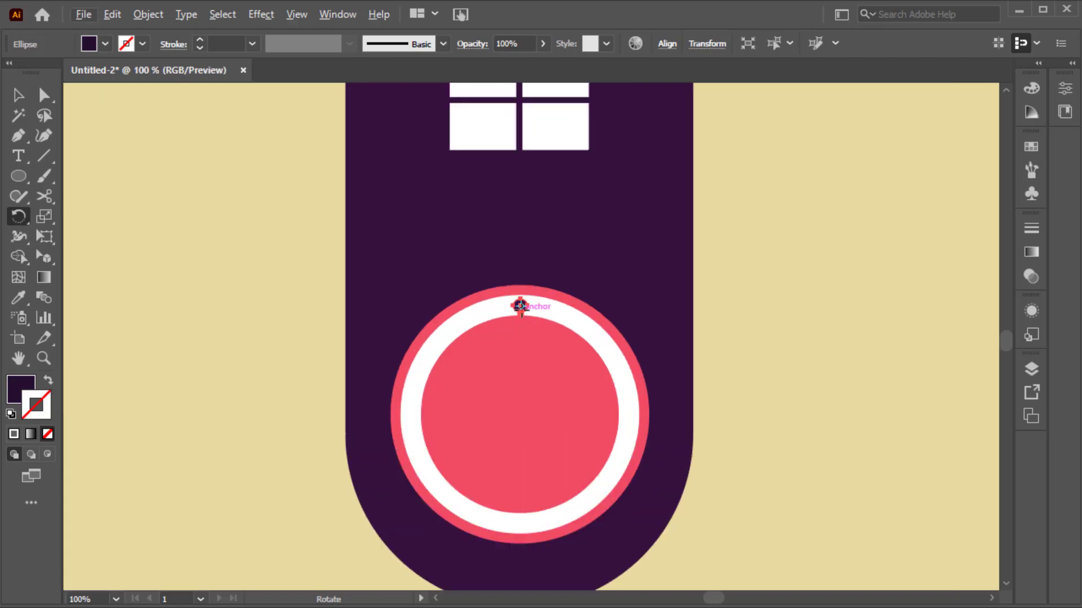
alt+click(521, 414)
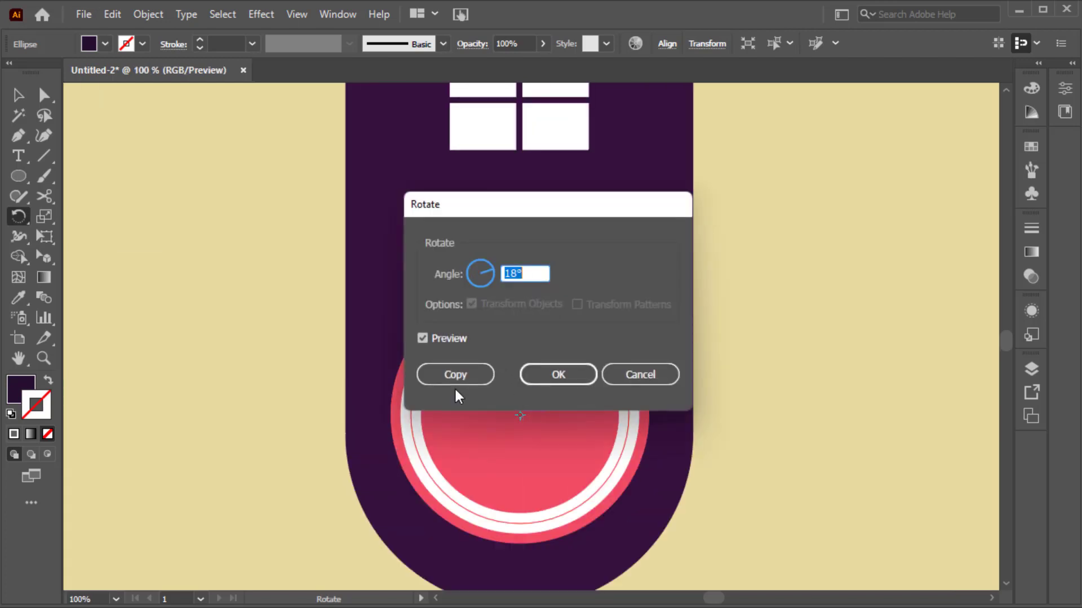
click(473, 374)
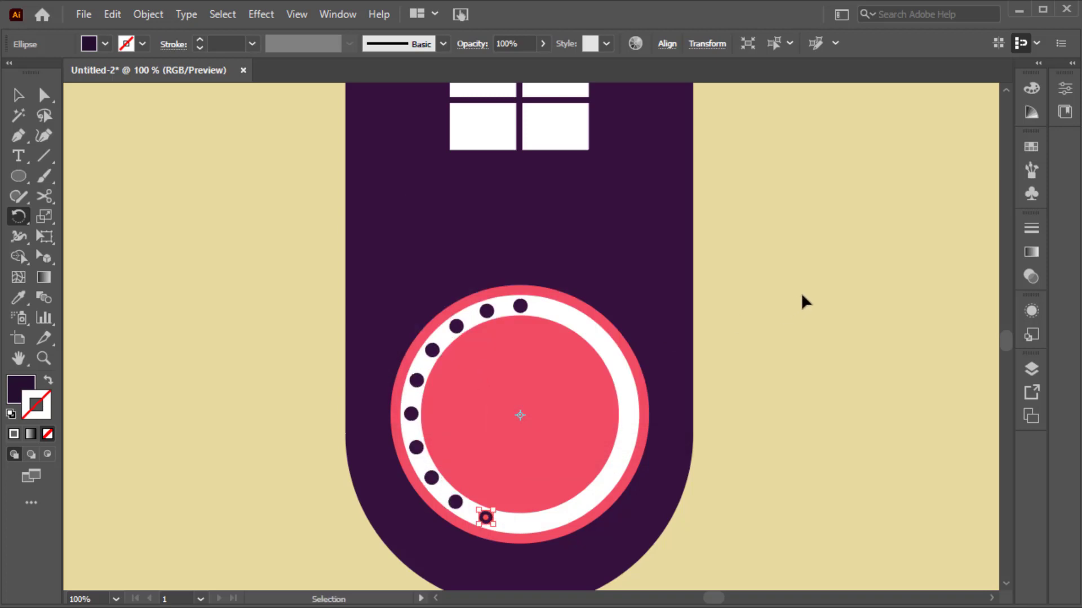
key(v)
click(769, 322)
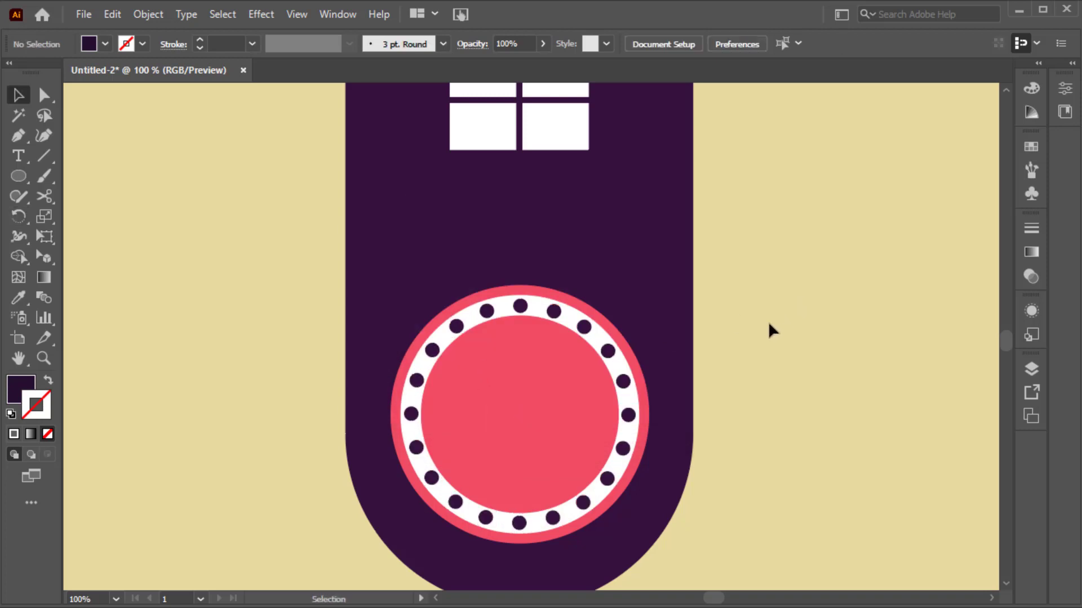
Paste a copy of the large pink circle in front and scale it down about its centre to fit inside the white ring.
click(557, 395)
click(112, 14)
click(158, 96)
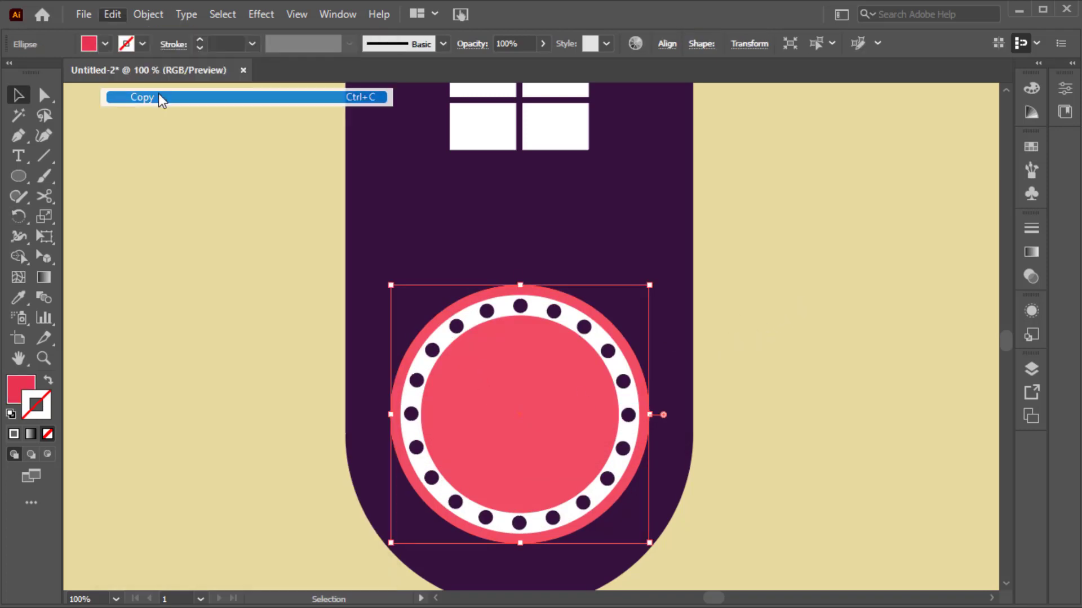
click(112, 14)
click(157, 135)
drag(647, 288, 606, 343)
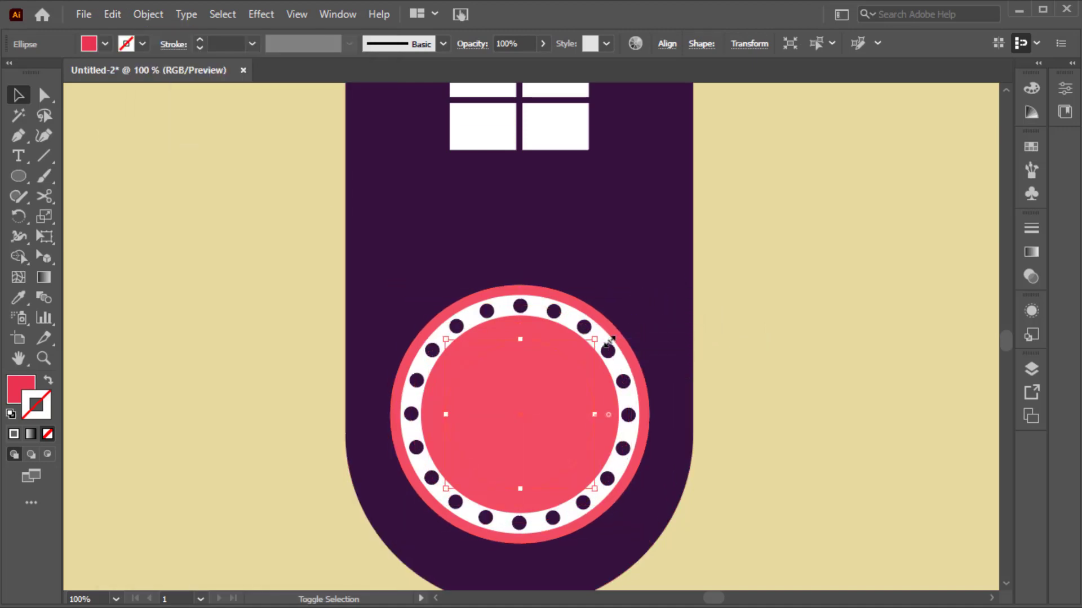
Fill the copied circle inside the white ring with the body's purple and enlarge it about its centre, leaving a thin pink edge.
key(i)
click(621, 286)
key(v)
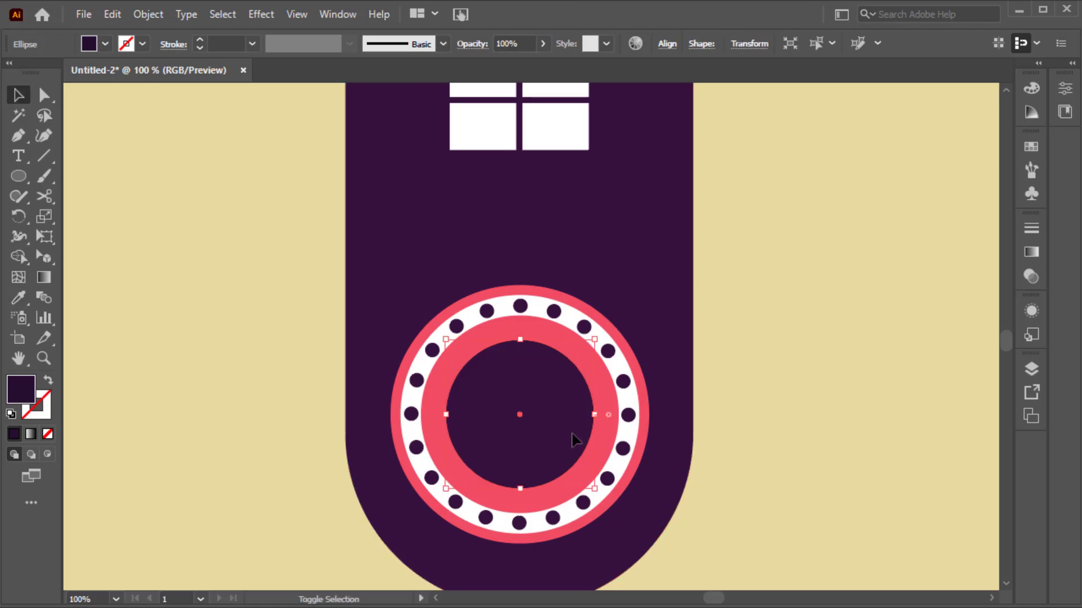
drag(595, 487, 607, 501)
click(734, 431)
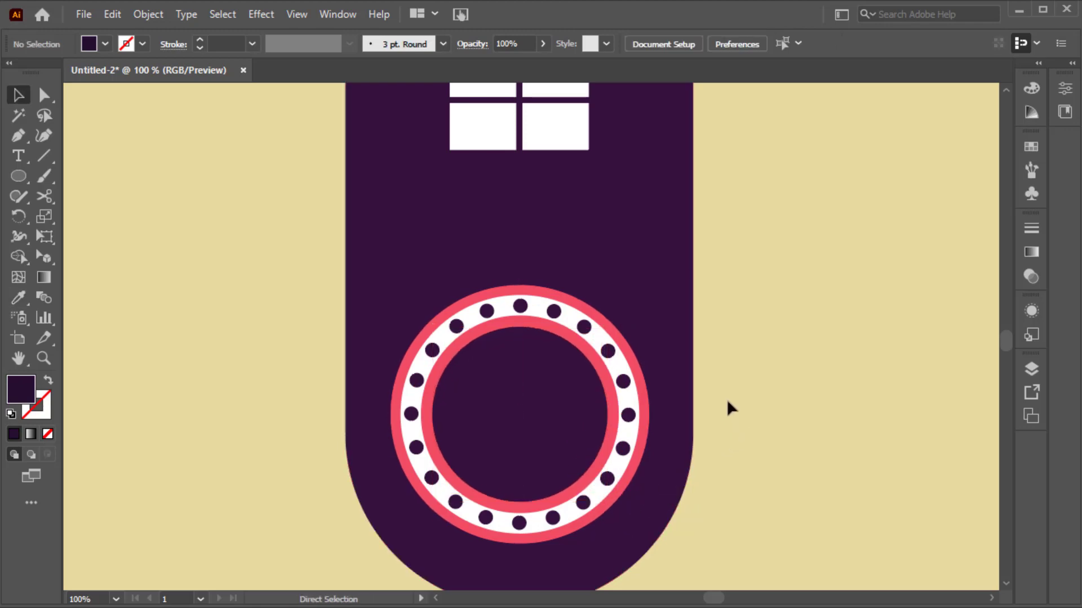
Draw a short vertical line on the background beside the tower and give it a white stroke with no fill.
key(ctrl+0)
key(p)
click(679, 352)
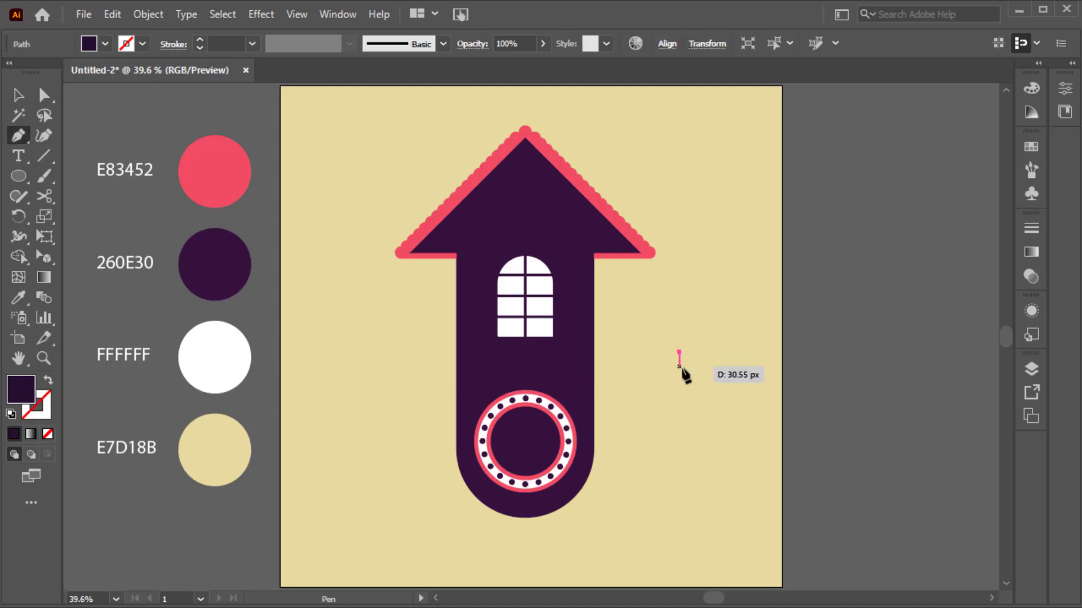
click(680, 382)
key(i)
key(shift+x)
key(v)
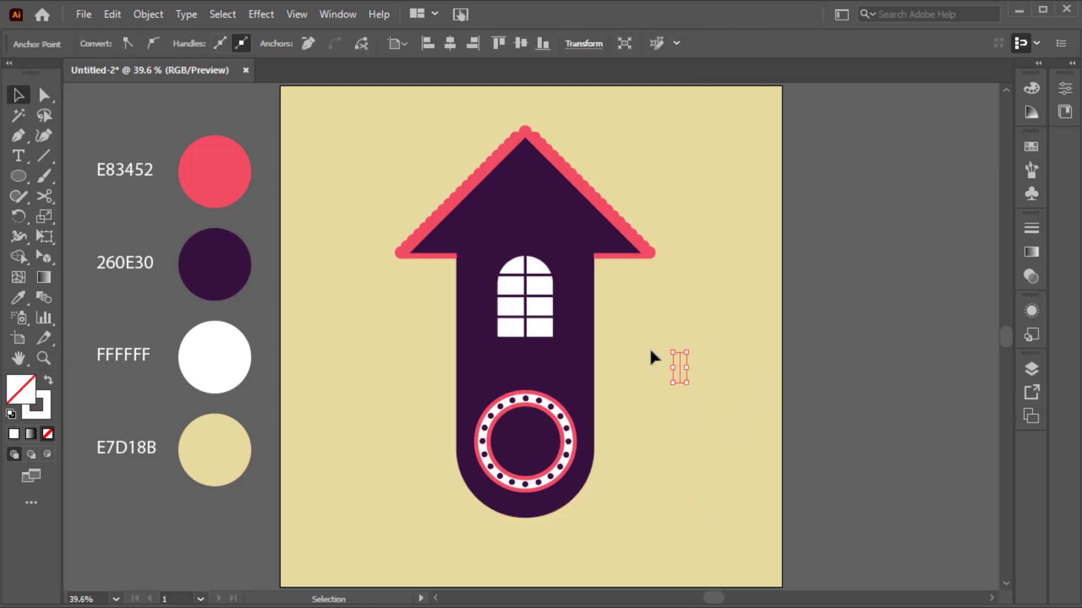
Set the line's stroke to 9 pt and place it at the top inside the ornament's purple circle.
click(199, 41)
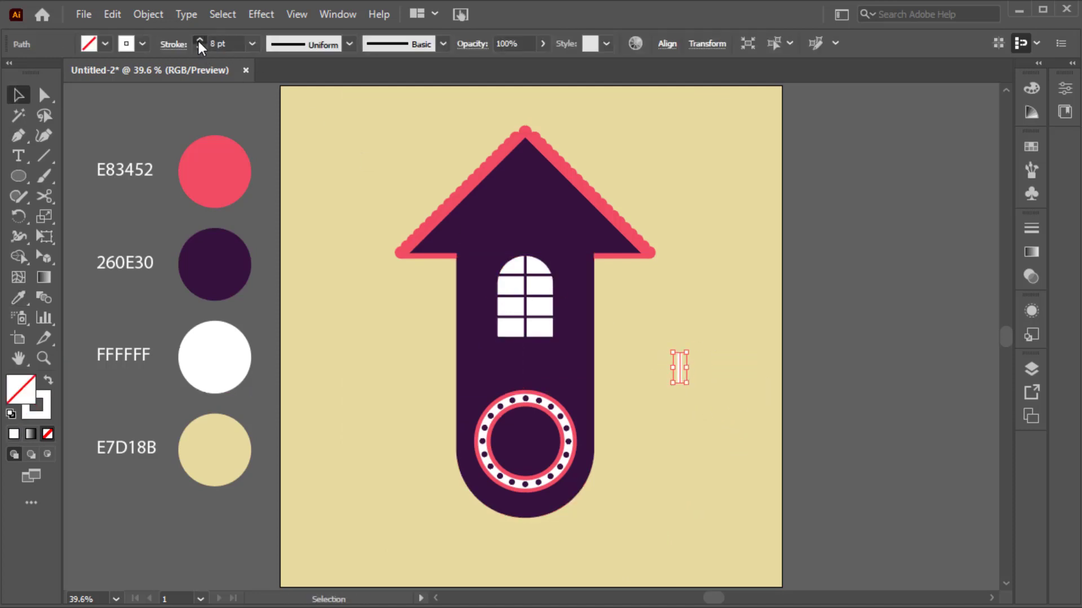
scroll(662, 370, up, 2)
drag(674, 377, 429, 466)
scroll(429, 466, up, 3)
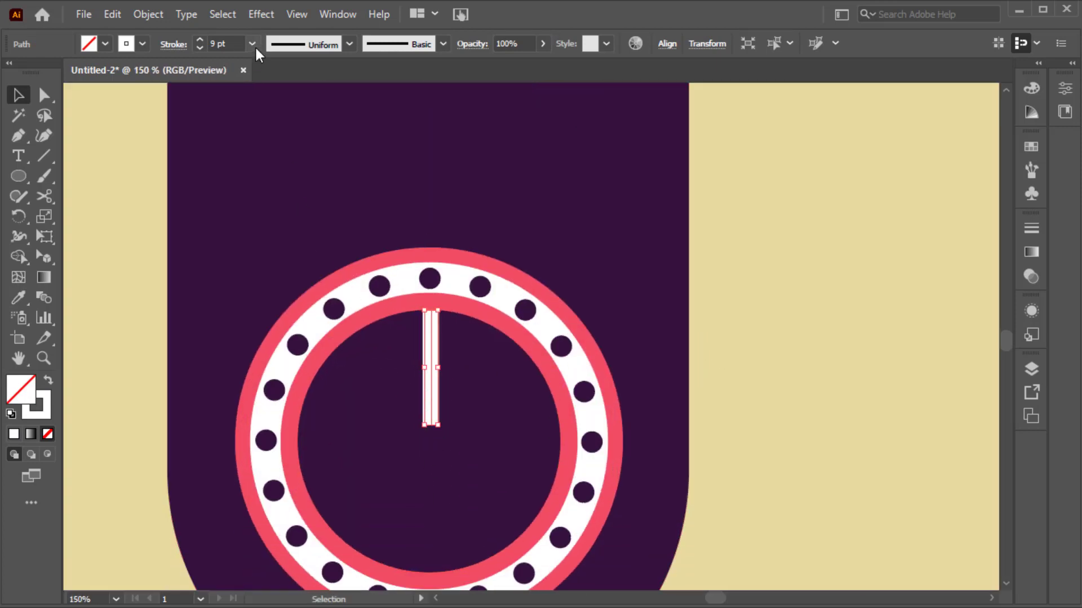
Apply the one-sided tapered width profile to the white line and raise its pointed lower end by about 38 px.
click(348, 44)
click(334, 176)
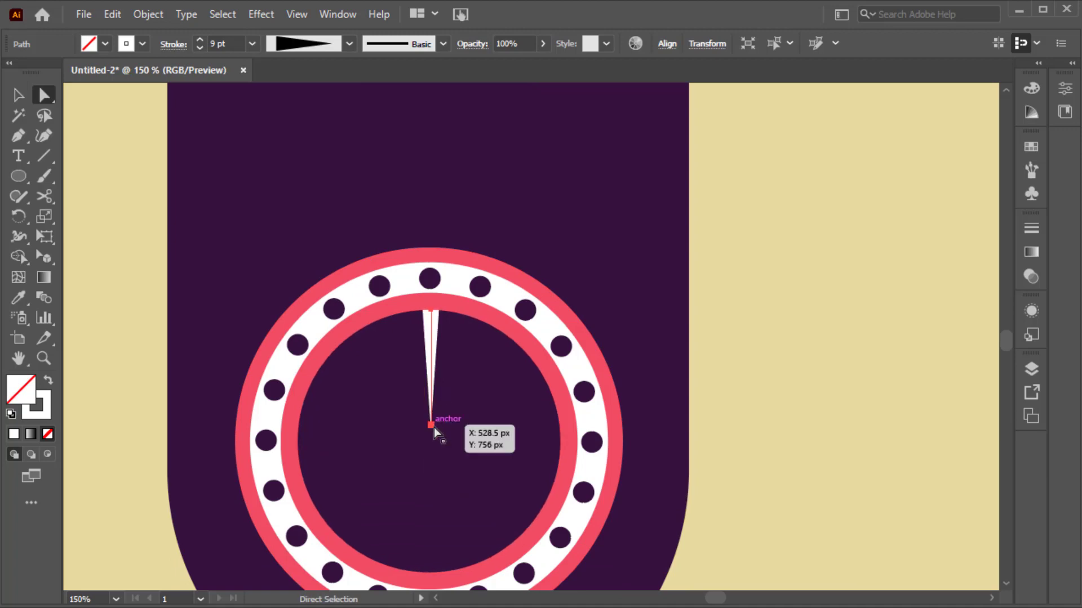
drag(434, 427, 427, 360)
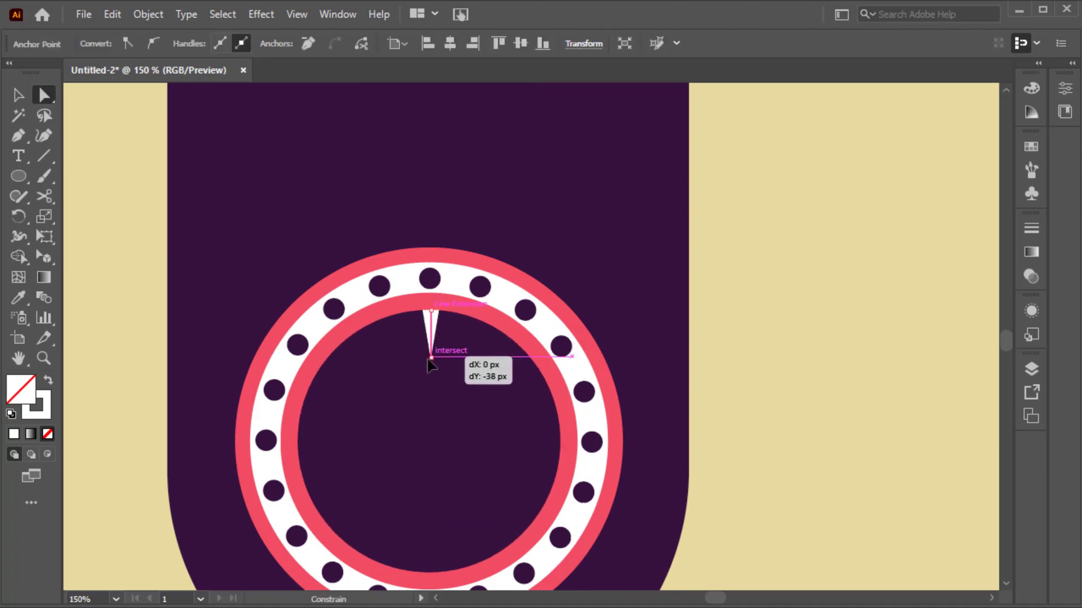
scroll(427, 355, down, 3)
scroll(427, 356, left, 2)
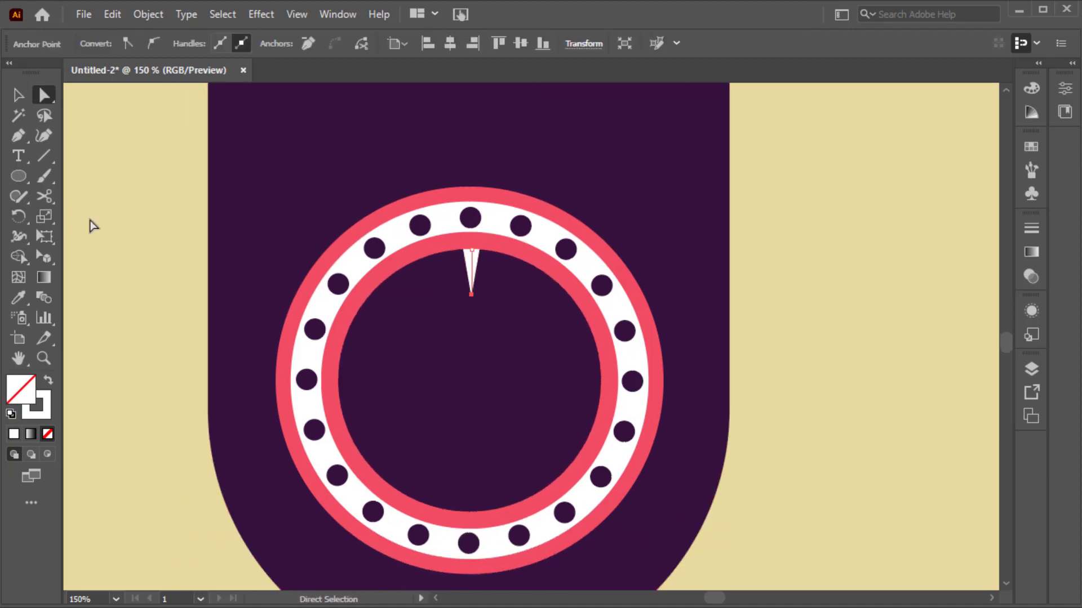
Rotate a copy of the white wedge 90° about the circle's centre and repeat it to make four clock markers.
key(v)
click(472, 271)
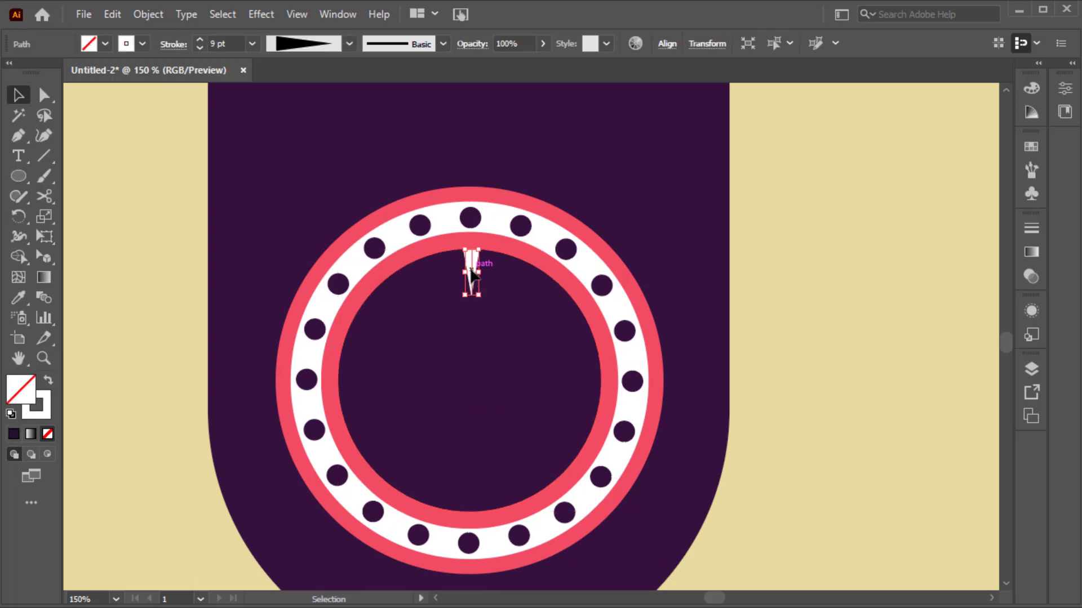
key(r)
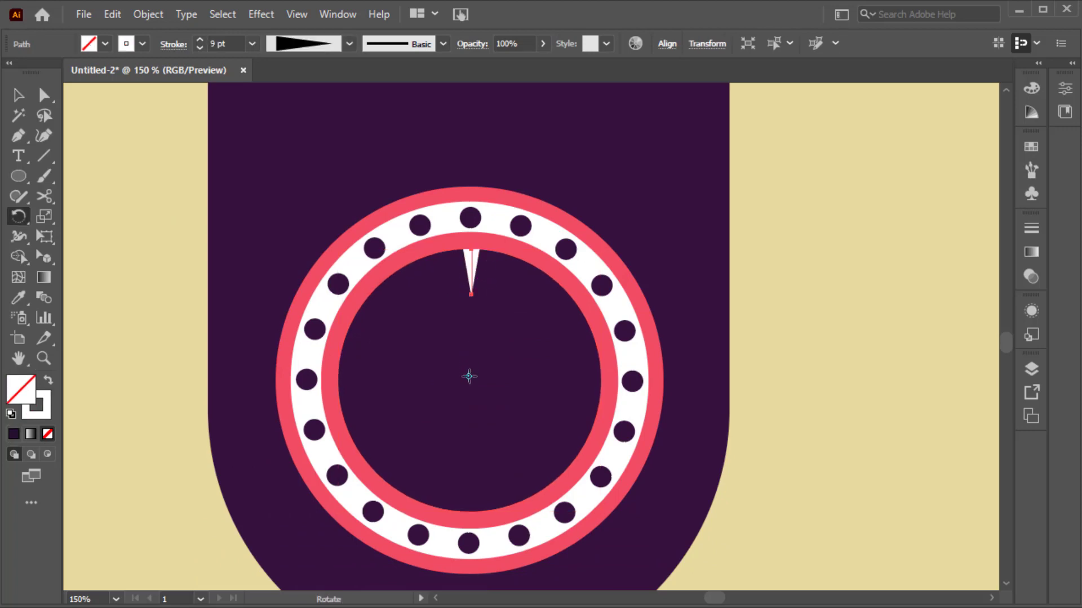
alt+click(469, 380)
text(90)
click(447, 374)
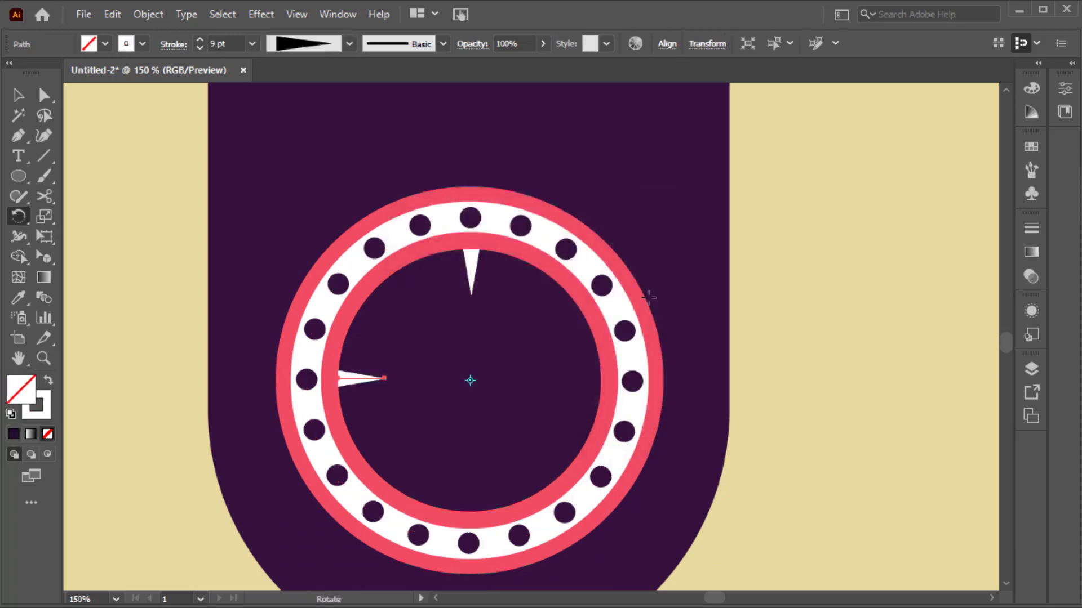
key(ctrl+d)
key(ctrl+d)
key(ctrl+shift+a)
Draw an open V-shaped path for the clock hands, with its bend near the dial's centre and arms towards the upper and lower right.
key(p)
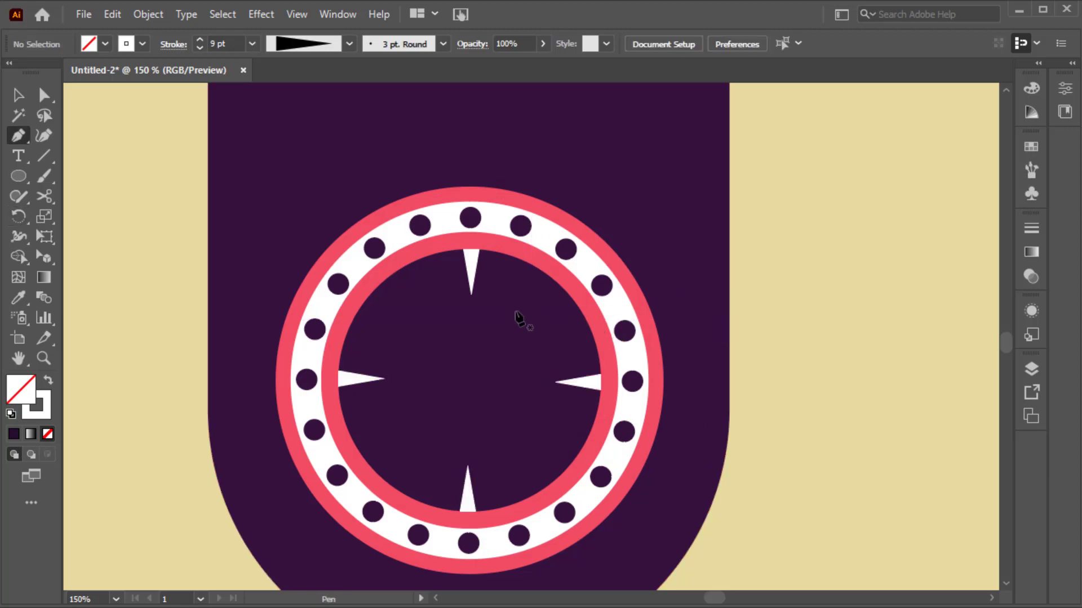
click(516, 310)
click(470, 372)
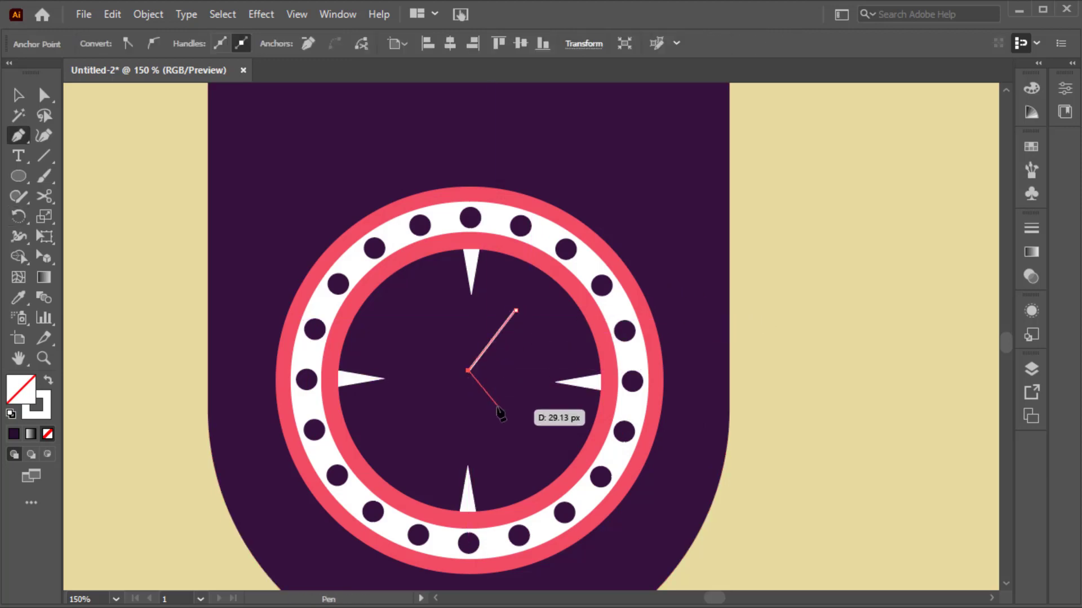
click(531, 441)
key(v)
click(496, 401)
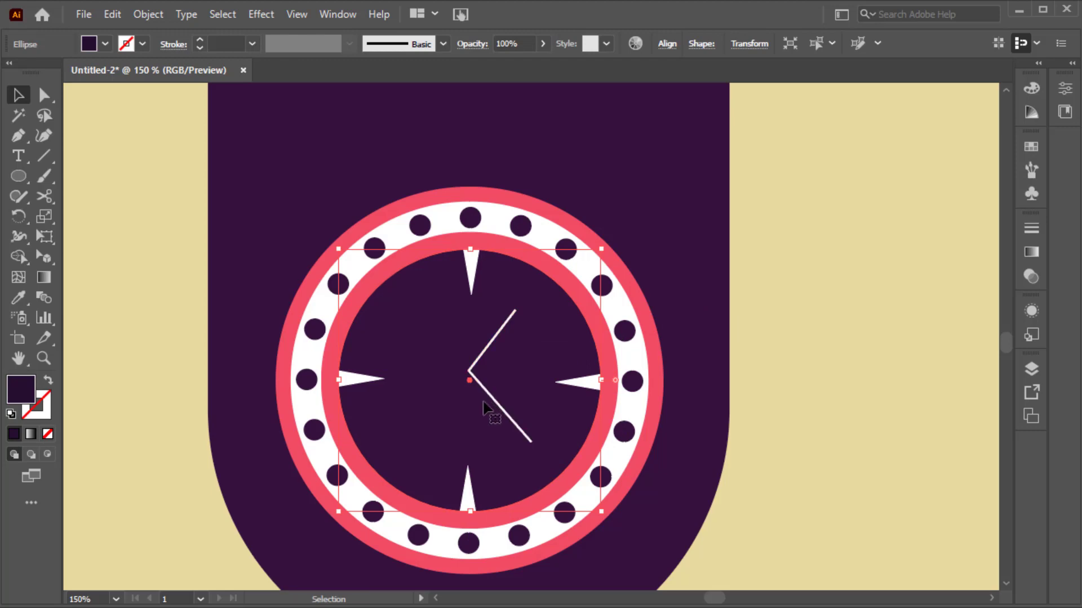
Set the clock hands' stroke to 3 pt and apply the width profile that tapers at both ends.
scroll(479, 395, up, 1)
drag(490, 388, 489, 403)
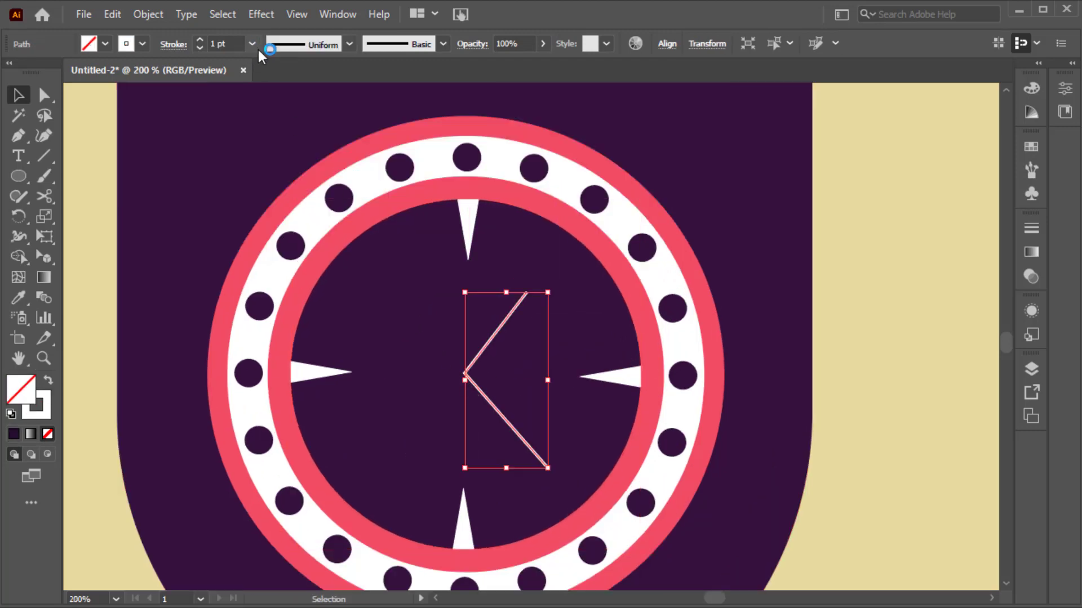
click(199, 39)
click(199, 39)
click(349, 43)
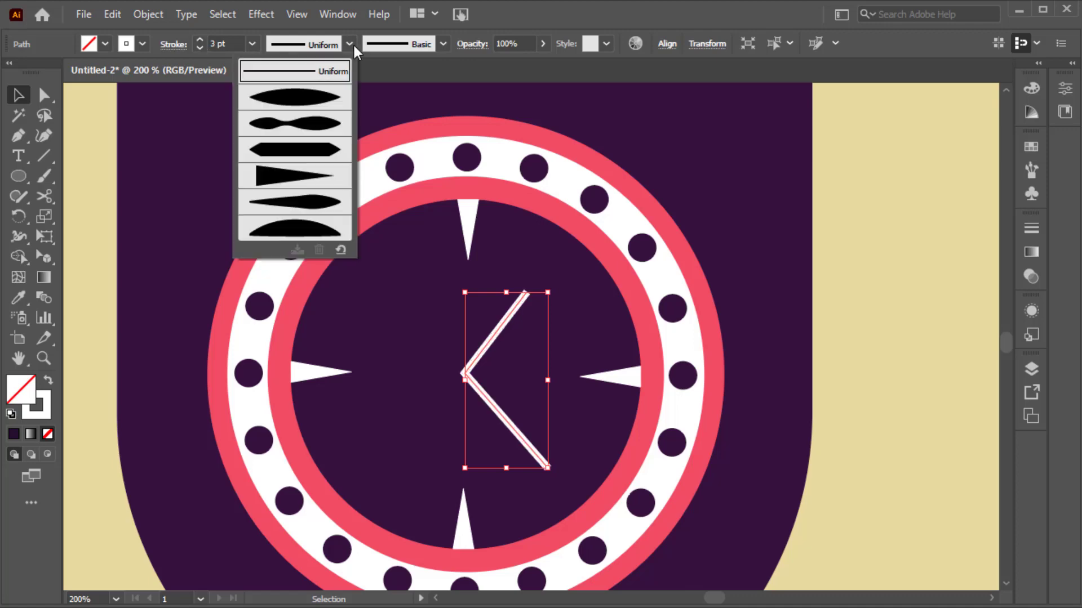
click(302, 102)
Draw a small circle centred on the bend of the clock hands and fill it with the ring's pink.
key(l)
scroll(476, 375, up, 1)
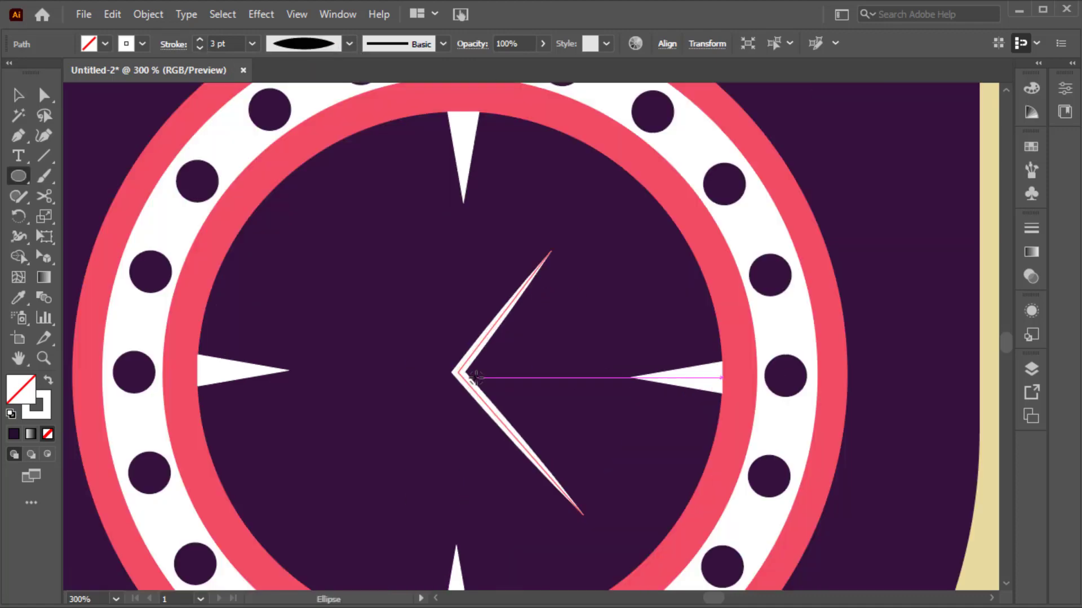
drag(457, 371, 478, 394)
key(i)
click(661, 174)
key(v)
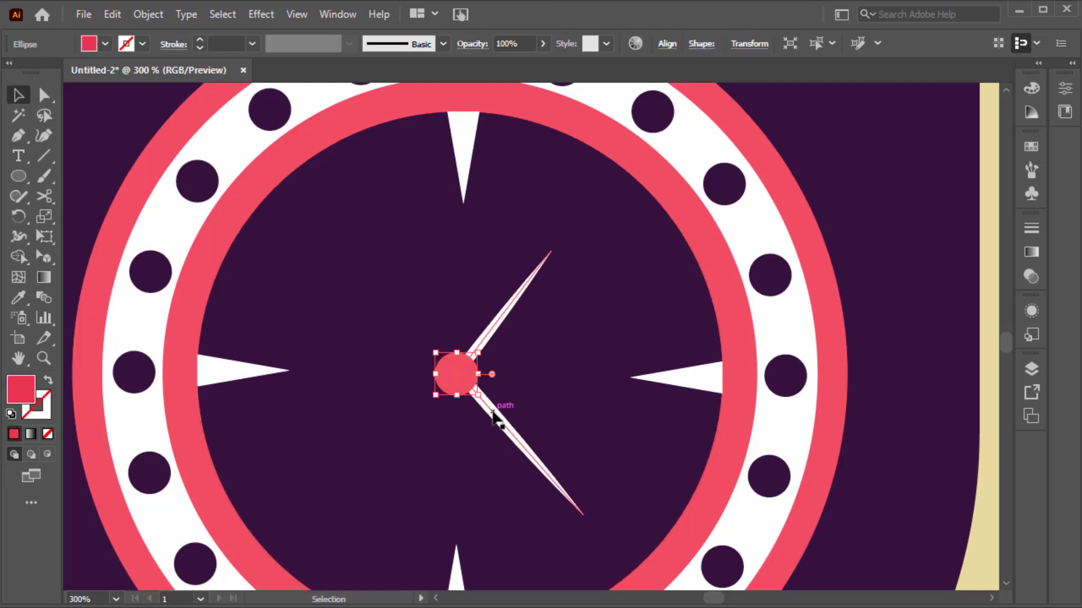
key(ctrl+0)
click(708, 396)
Enlarge the small pink circle at the clock's centre.
scroll(524, 443, up, 2)
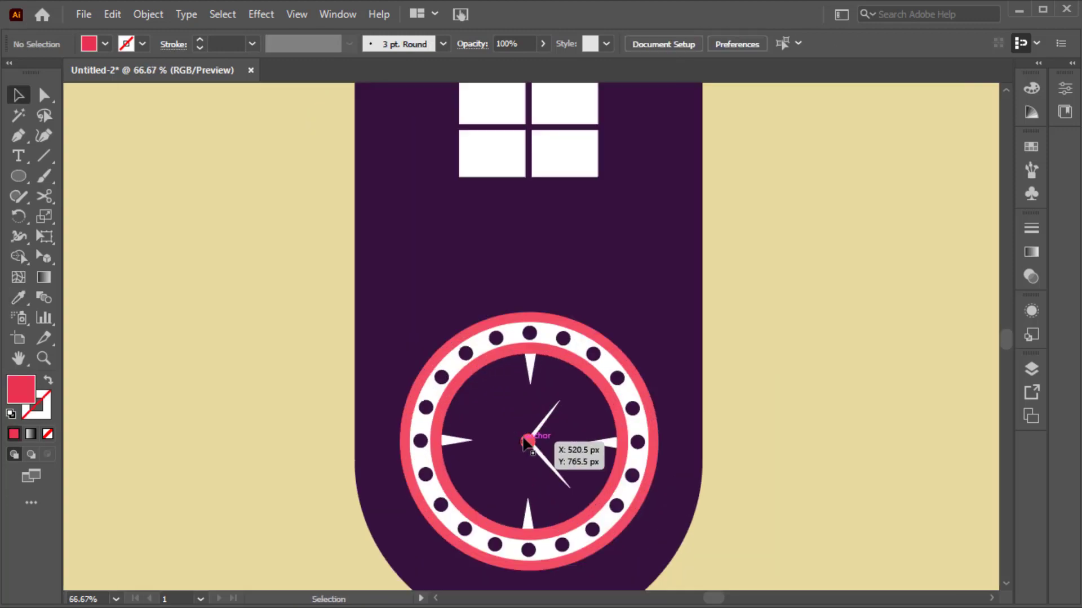
click(524, 443)
scroll(525, 442, up, 2)
scroll(560, 431, up, 3)
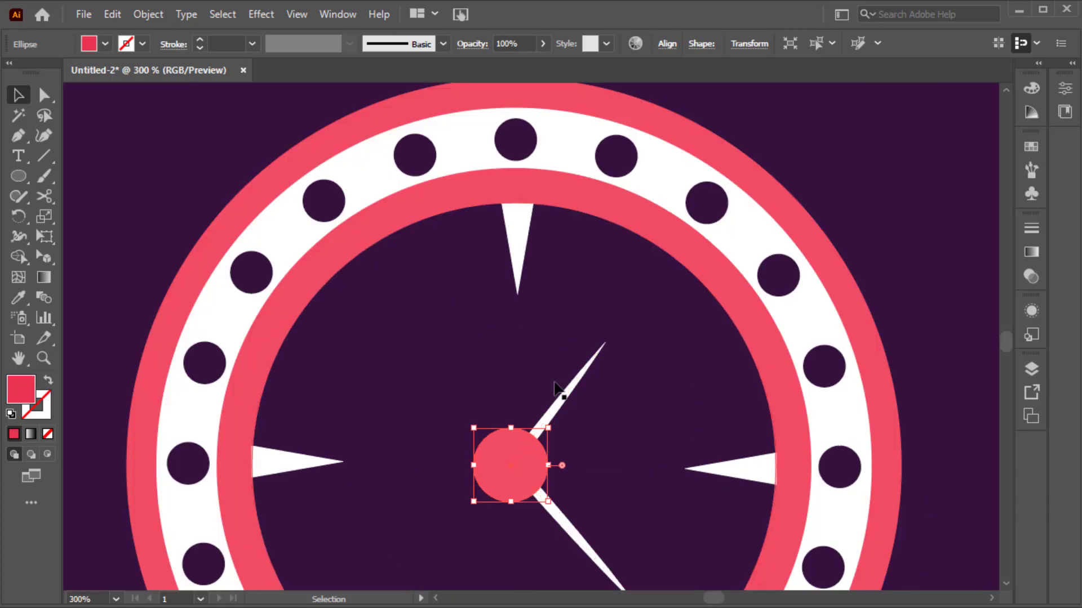
key(ctrl+0)
click(614, 431)
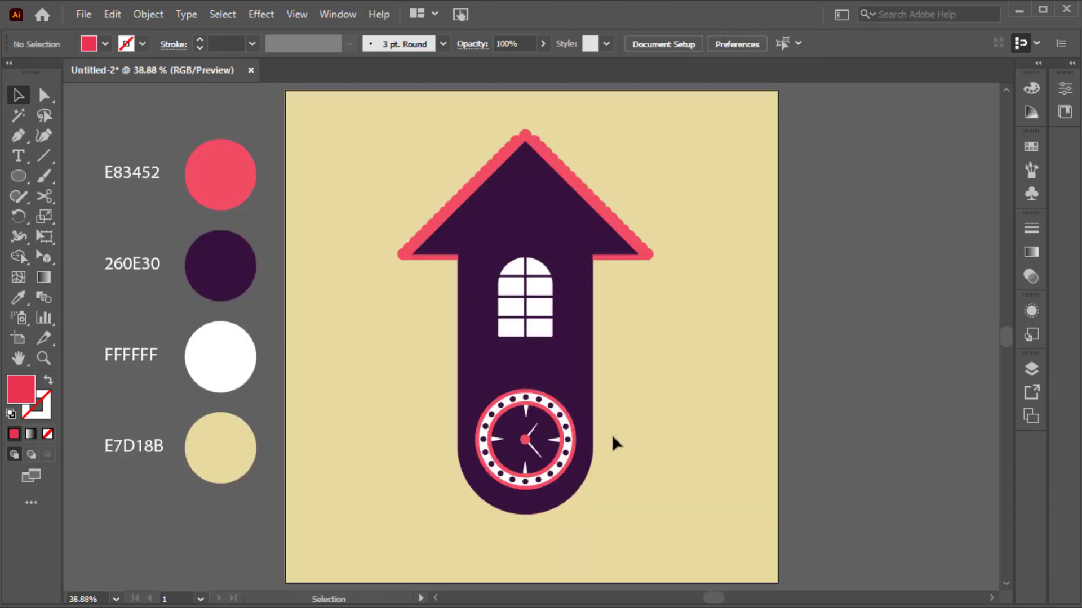
Draw a long thin pink rectangle across the tower at clock height and send it behind the body.
right_click(19, 176)
click(90, 176)
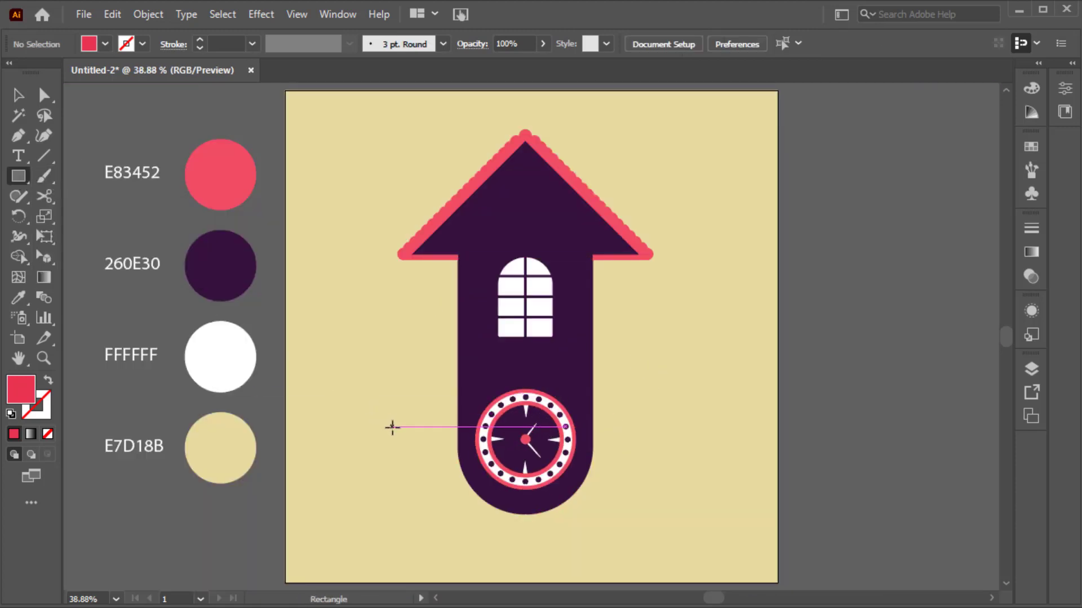
drag(392, 427, 667, 444)
key(v)
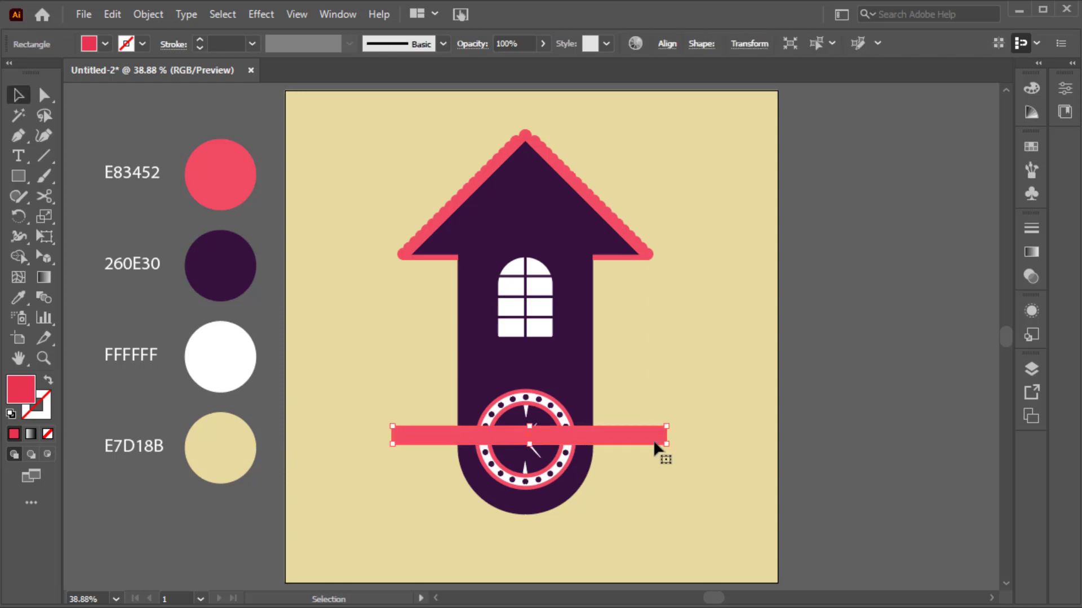
right_click(648, 442)
mouse_move(755, 351)
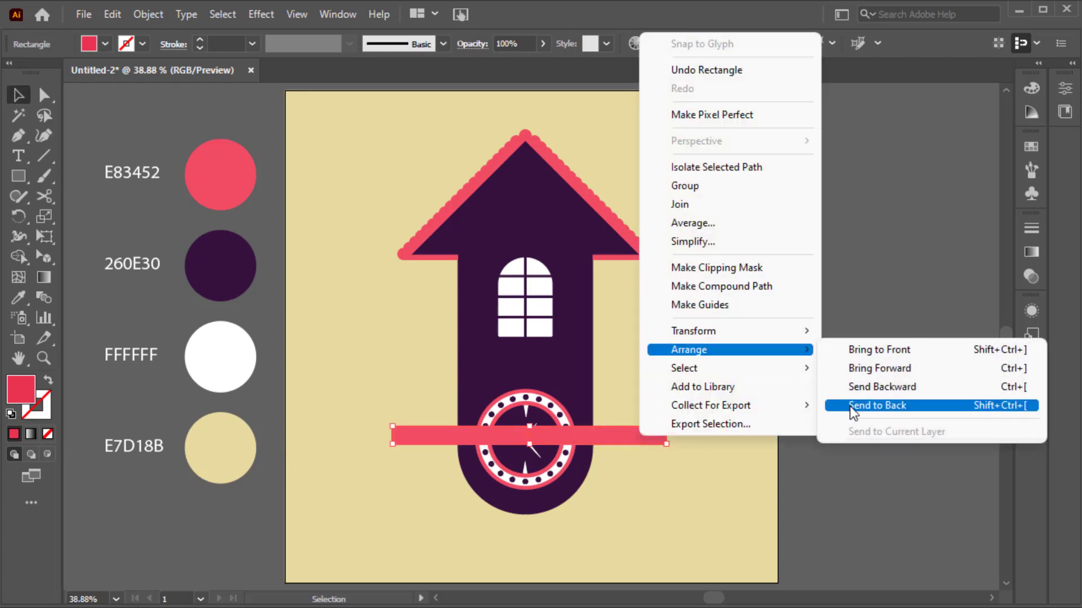
click(850, 407)
Round the pink bar's corners fully with a 19.5 px radius.
key(a)
drag(400, 436, 424, 442)
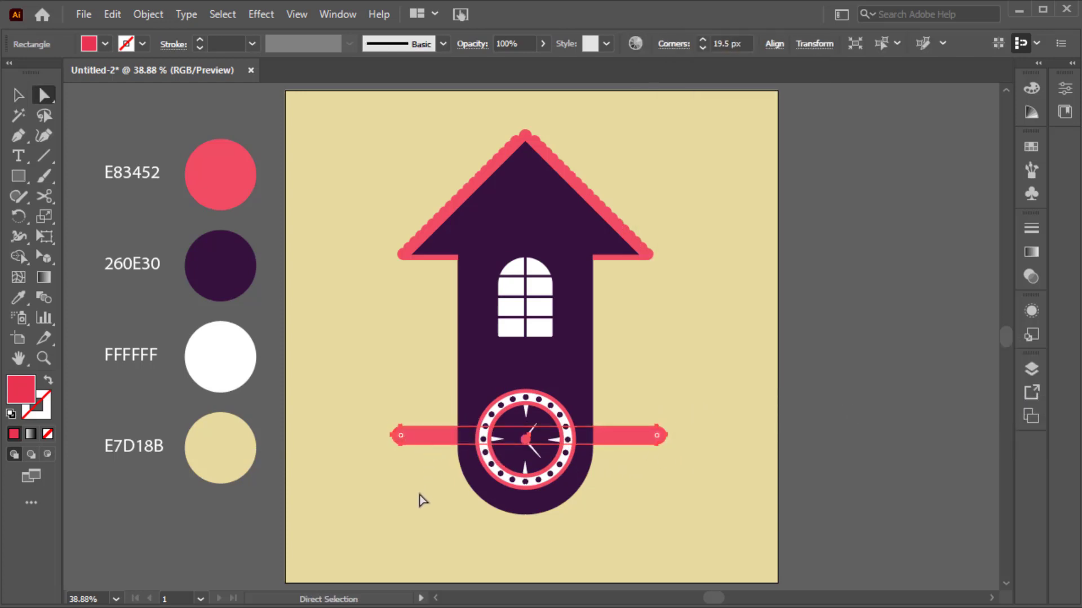
key(v)
click(417, 499)
Centre the pink bar horizontally with the tower's body.
click(422, 441)
shift+click(476, 379)
click(667, 44)
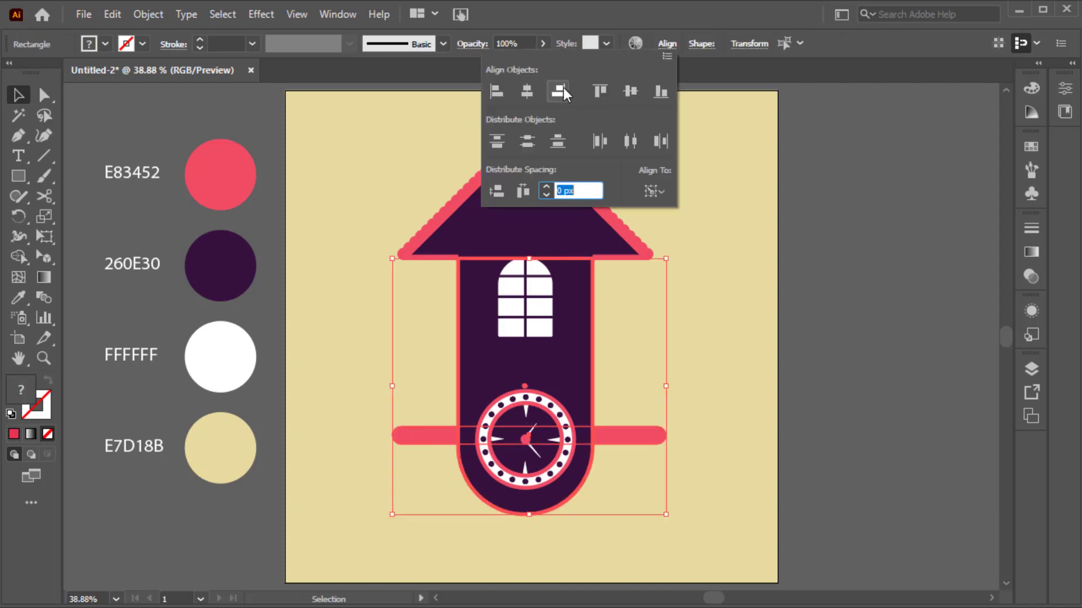
click(529, 92)
click(707, 336)
click(669, 397)
Paste a copy of the pink bar in front and scale it down slightly about its centre.
click(633, 441)
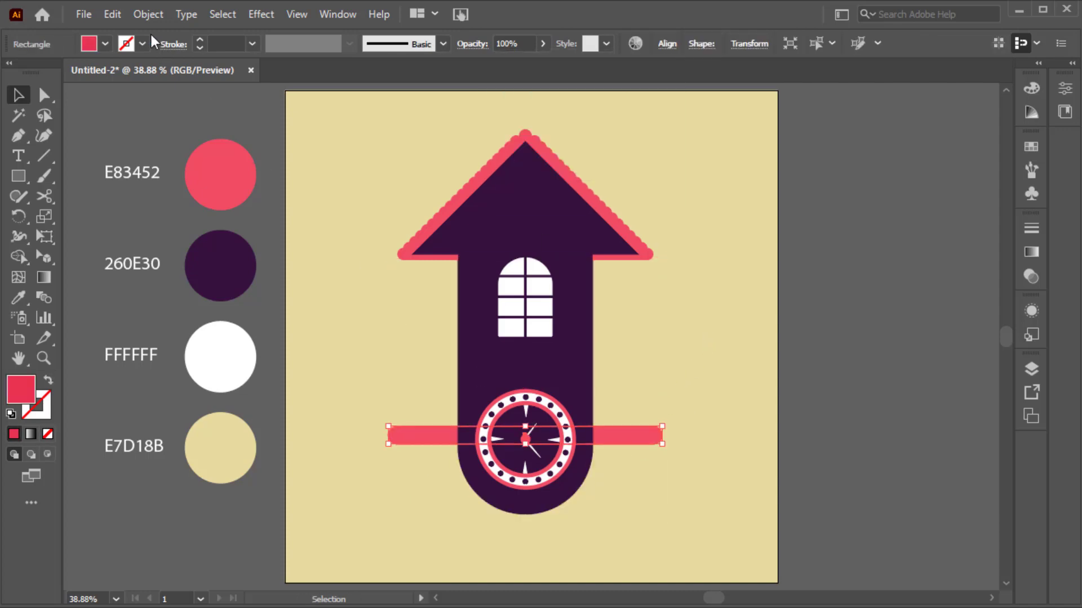
click(112, 14)
click(187, 134)
key(ctrl+plus)
key(ctrl+plus)
key(ctrl+plus)
key(ctrl+plus)
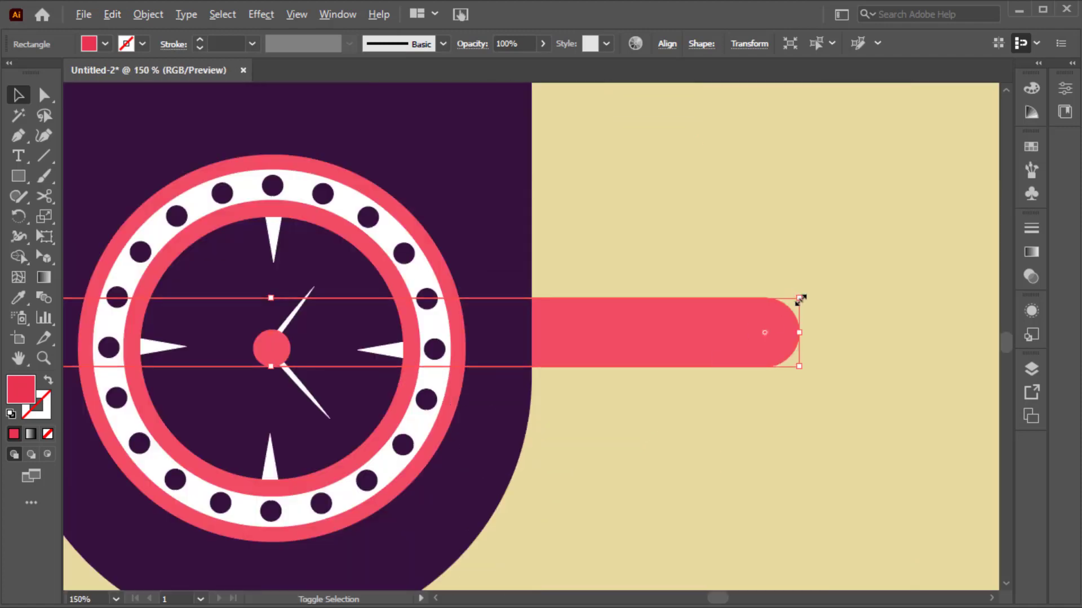
drag(797, 299, 793, 300)
Fill the copied bar with the body's purple and lower its top edge to reduce its height.
key(i)
click(511, 241)
key(v)
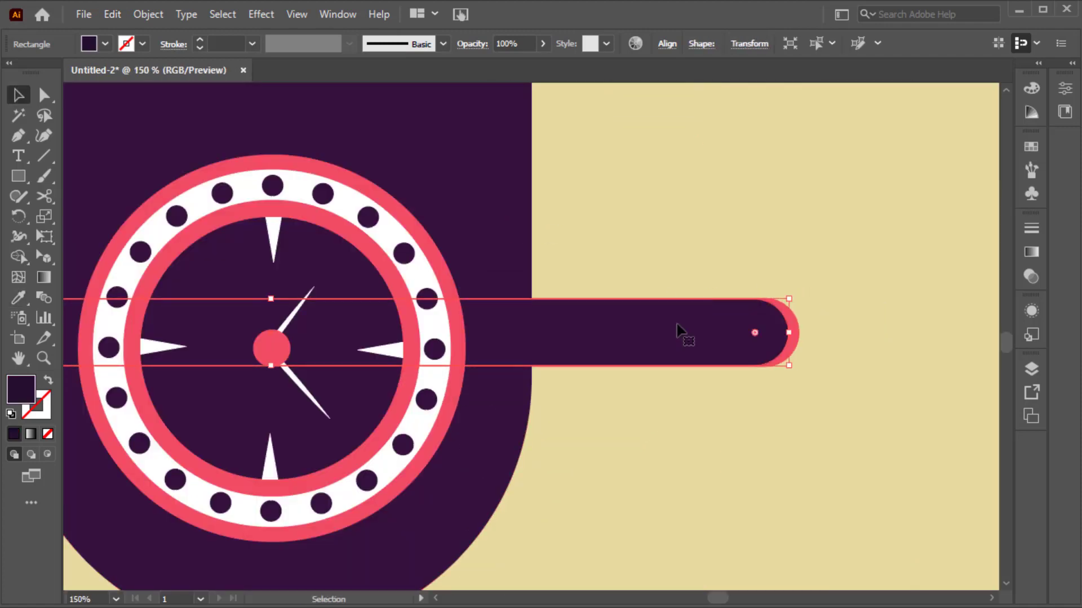
scroll(445, 347, left, 5)
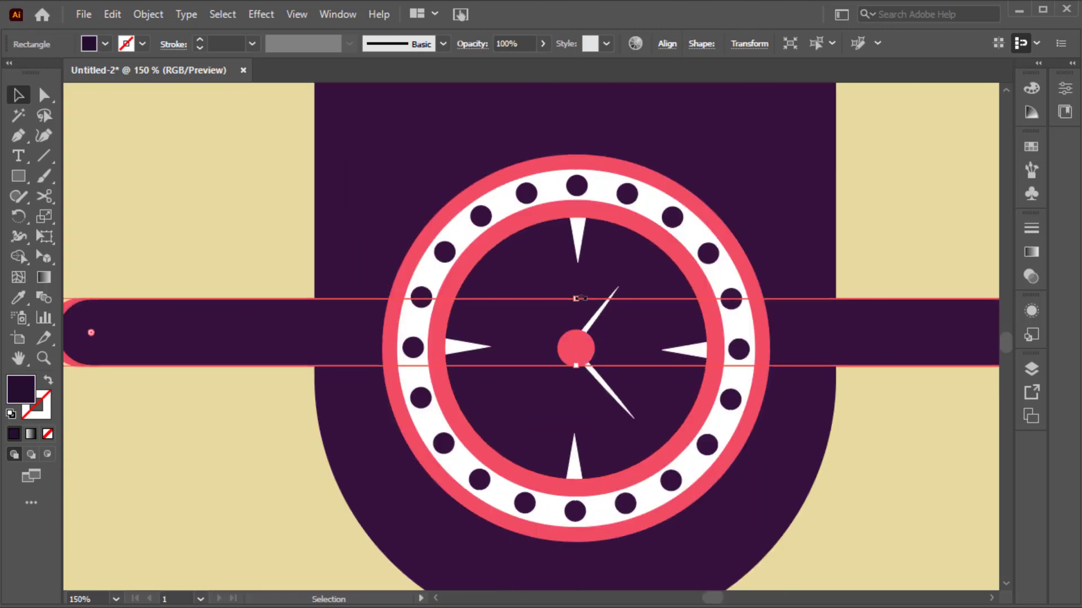
drag(576, 299, 576, 307)
scroll(436, 320, down, 1)
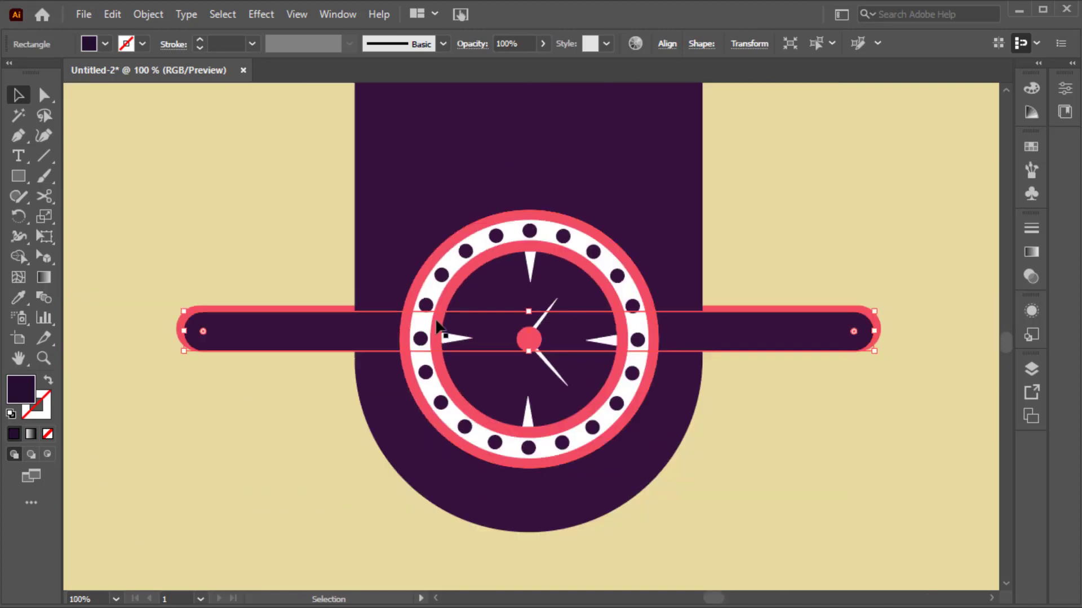
Align the purple bar vertically to the centre of the pink bar.
shift+click(289, 306)
click(668, 51)
click(634, 92)
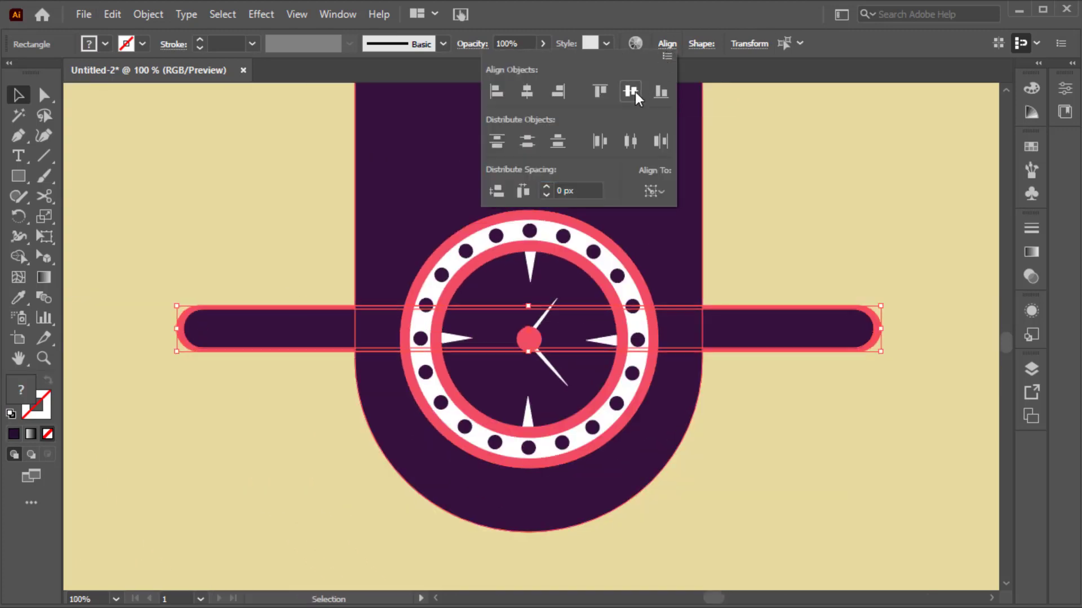
click(762, 218)
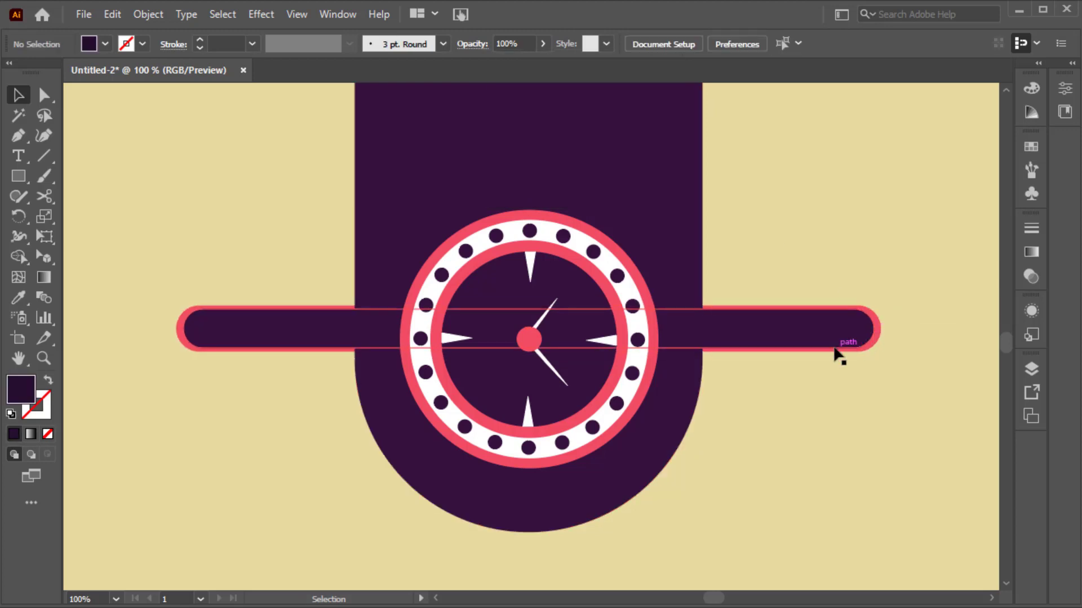
Re-centre the purple bar vertically inside the pink bar so the pink edge is even above and below.
scroll(811, 336, up, 2)
click(768, 329)
shift+click(623, 280)
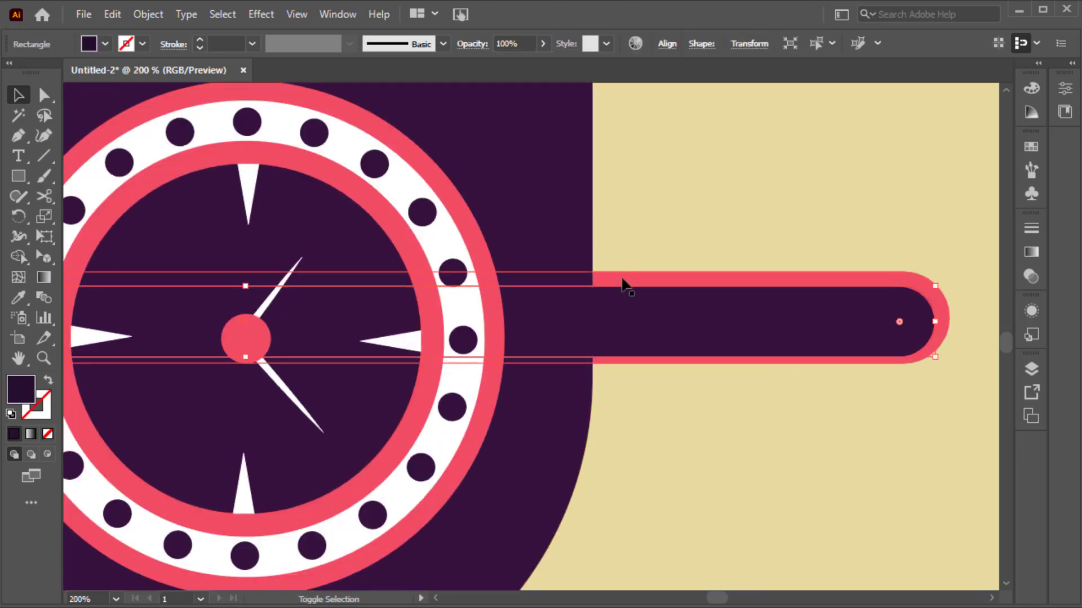
click(669, 52)
click(634, 92)
click(725, 184)
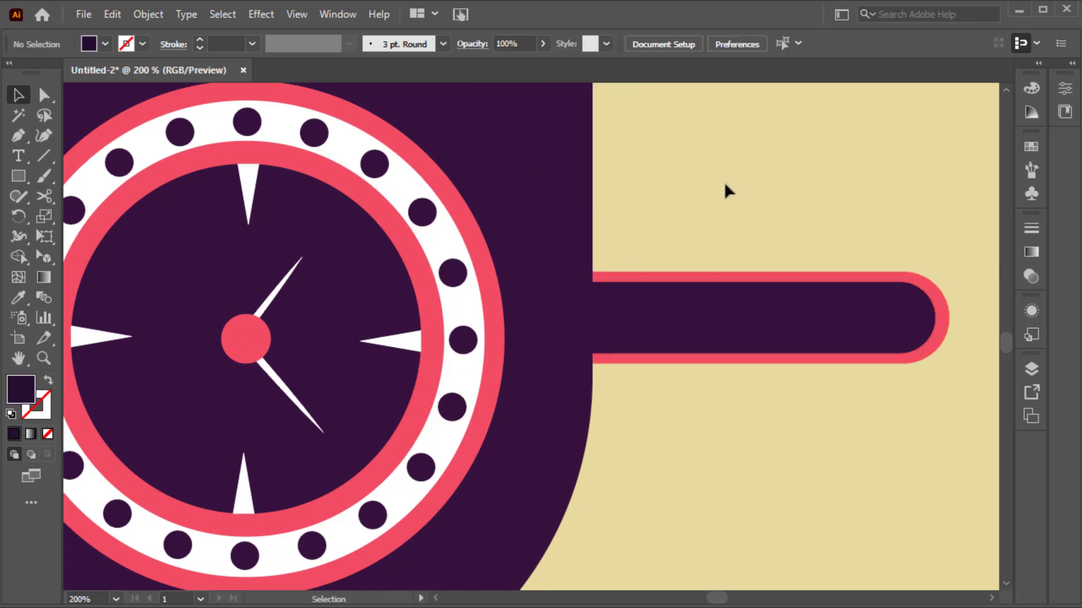
Draw a white circle on the crossbar's right arm and duplicate it into an evenly spaced row of five.
key(l)
mouse_move(618, 314)
mouse_down()
mouse_move(636, 333)
mouse_move(633, 314)
mouse_move(655, 326)
mouse_move(869, 316)
mouse_up()
key(i)
click(466, 291)
key(shift+x)
key(v)
key(ctrl+d)
key(ctrl+d)
Group the five white dots and nudge the group slightly within the bar.
shift+click(816, 301)
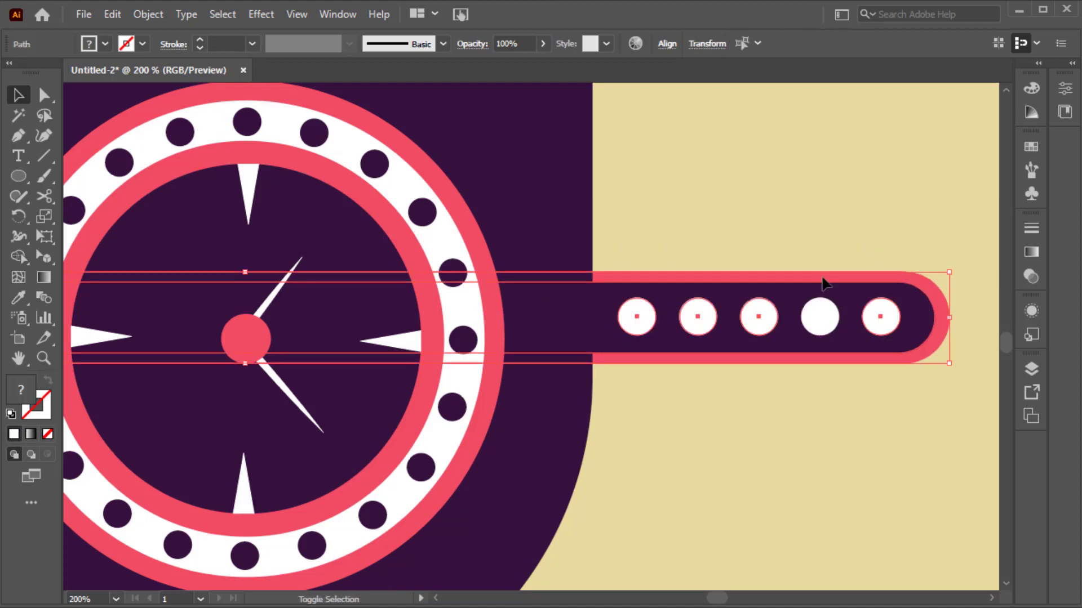
shift+click(817, 302)
shift+click(791, 296)
shift+click(795, 275)
right_click(817, 320)
click(814, 356)
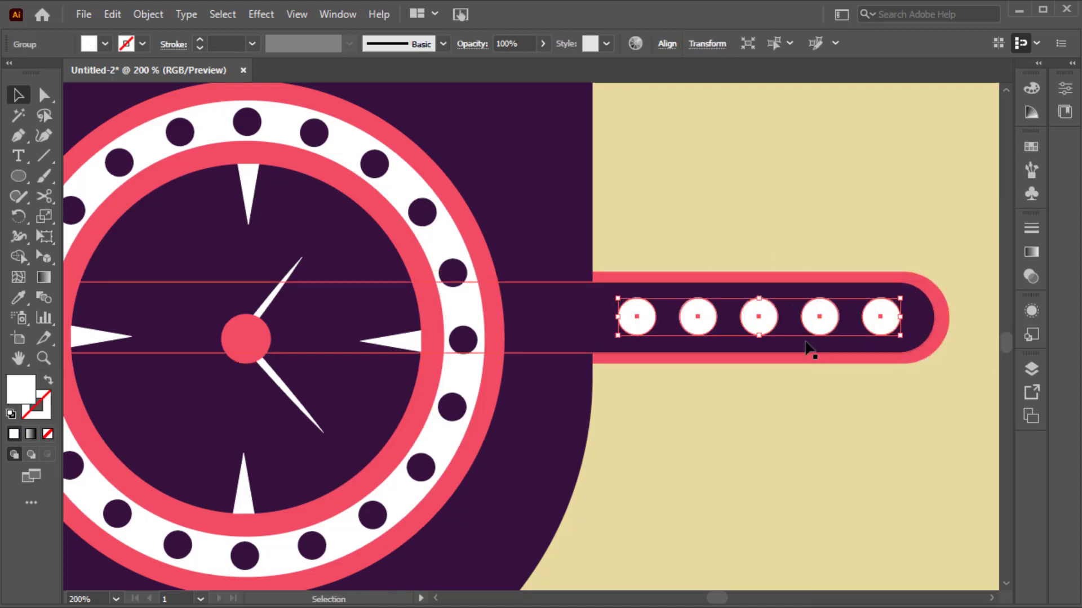
mouse_move(754, 316)
mouse_down()
mouse_move(762, 322)
mouse_move(756, 315)
mouse_up()
Reflect a copy of the dot group across the clock's centre onto the crossbar's left arm.
key(ctrl+0)
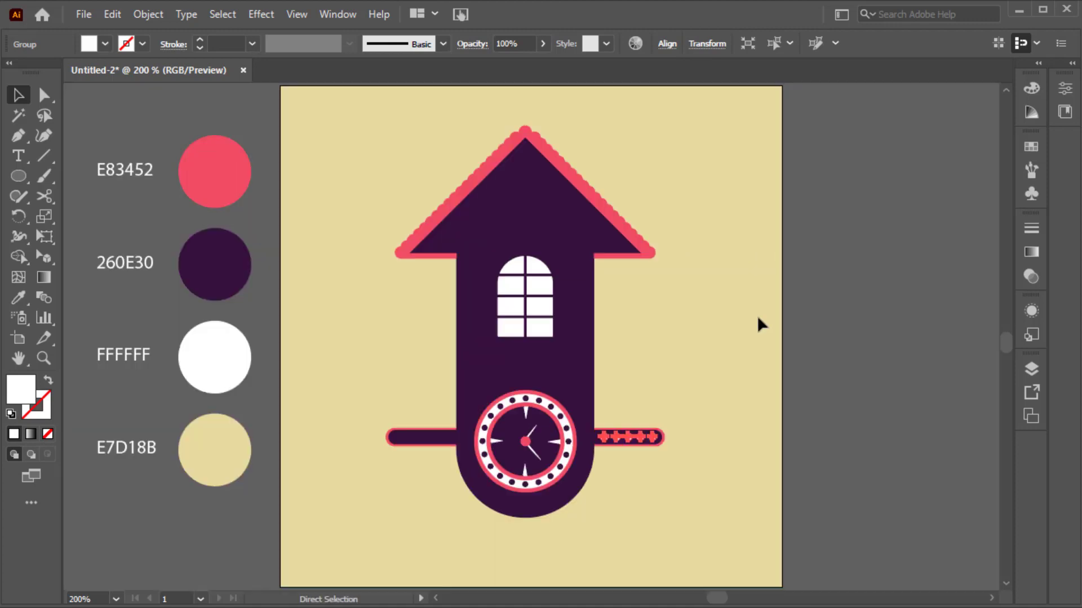
key(o)
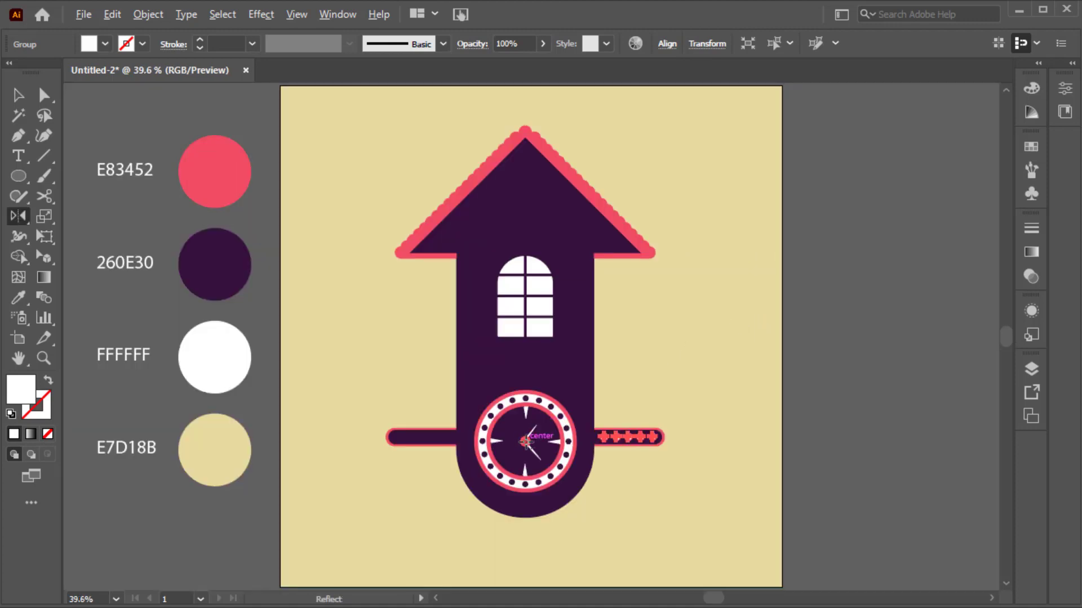
alt+click(525, 442)
click(461, 428)
ctrl+click(653, 369)
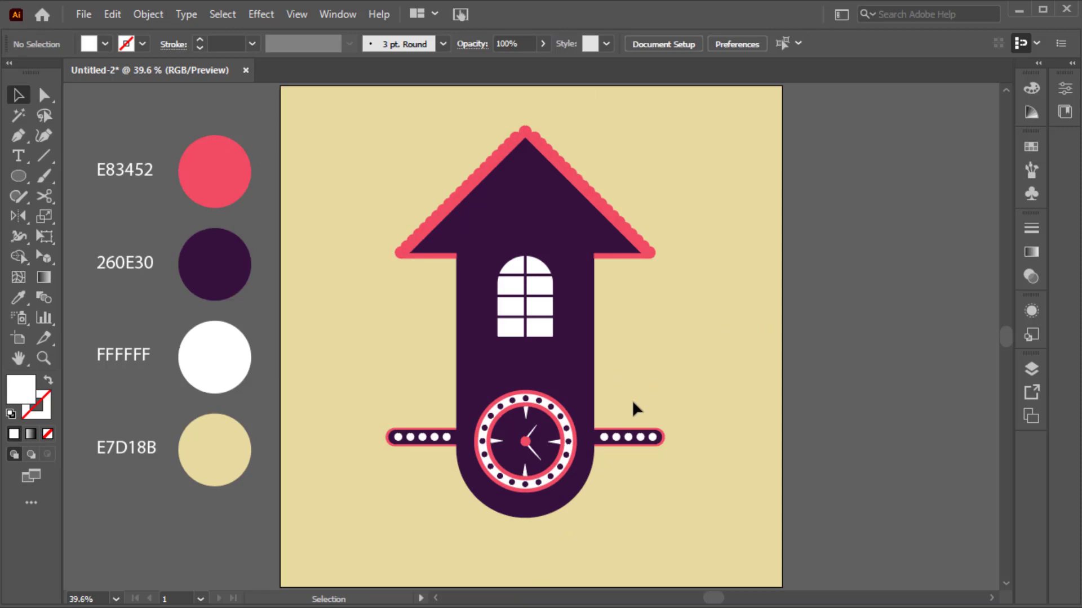
Draw a vertical tree stem about 26 px tall on the crossbar's right arm with a 7 pt pink stroke.
key(p)
scroll(634, 405, up, 4)
click(626, 362)
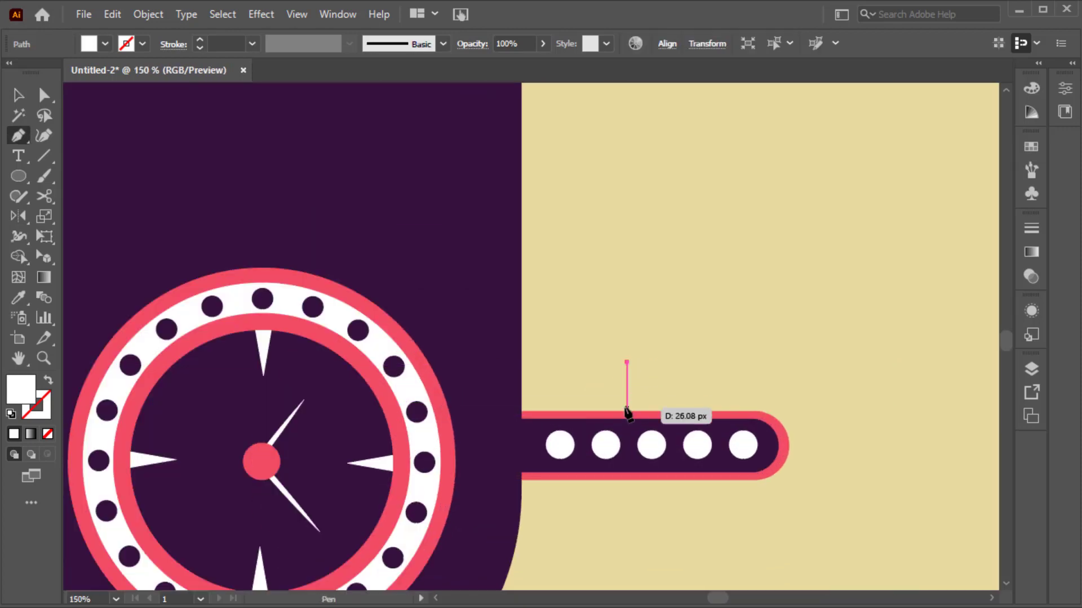
click(627, 411)
key(i)
click(644, 419)
click(649, 416)
key(shift+x)
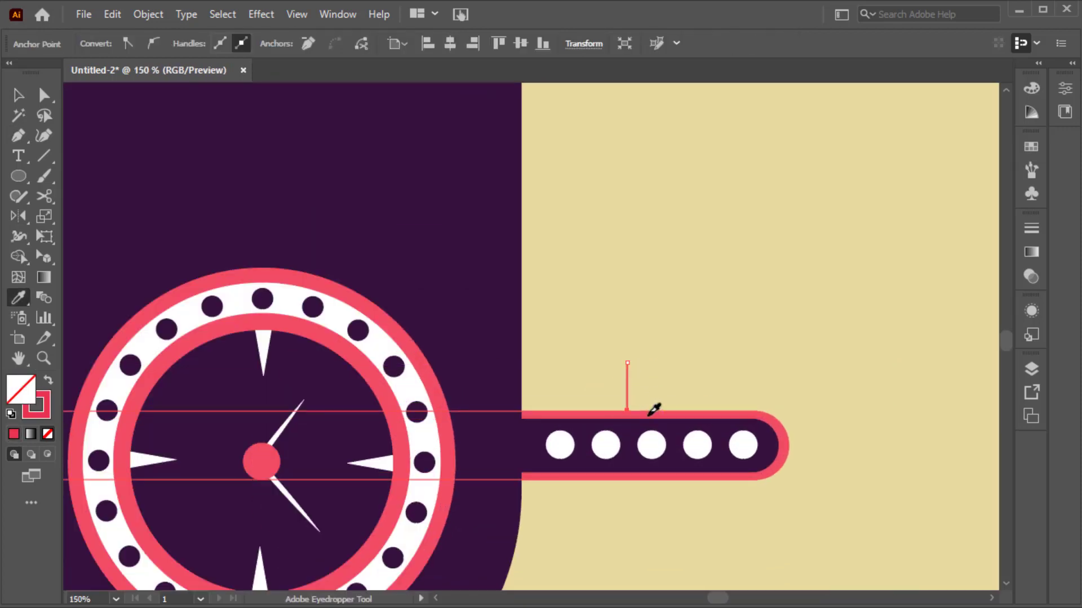
key(v)
click(614, 382)
click(626, 383)
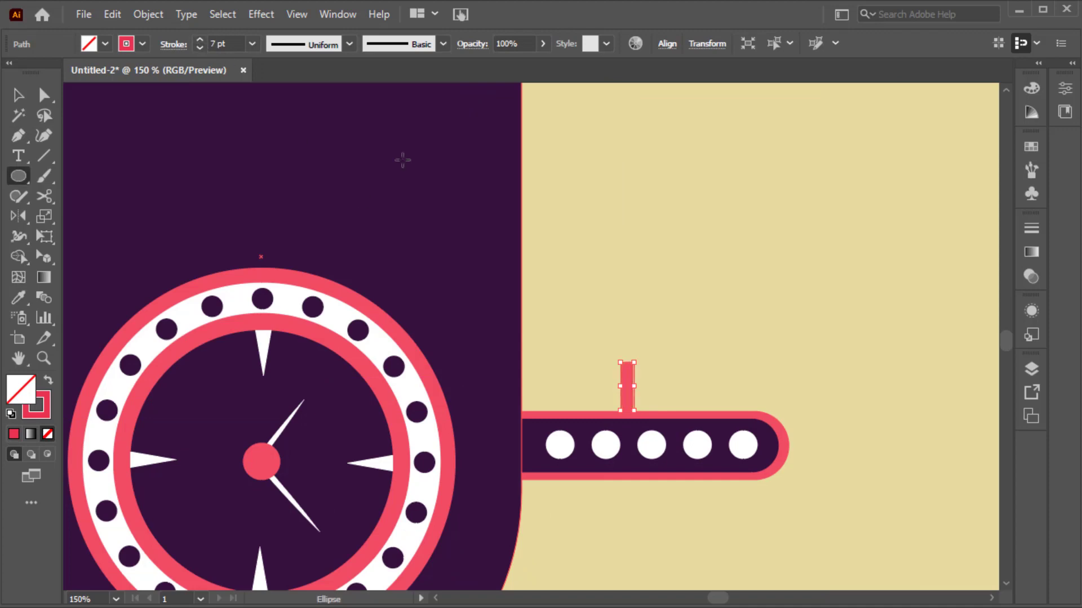
Build the tree's crown above the stem from three overlapping pink circles and group the whole tree.
mouse_move(617, 342)
mouse_down()
mouse_move(657, 366)
mouse_move(638, 344)
mouse_move(644, 306)
mouse_up()
key(shift+x)
key(v)
drag(622, 351, 630, 288)
drag(657, 323, 661, 328)
drag(661, 329, 620, 342)
right_click(622, 389)
click(698, 140)
key(ctrl+0)
click(638, 396)
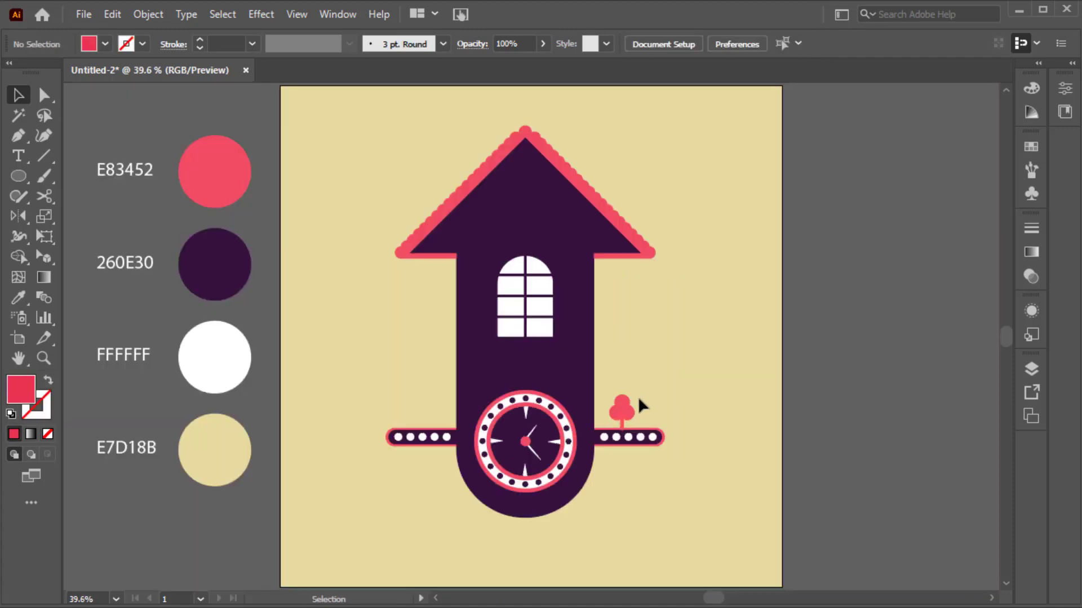
Adjust the tree's placement on the right arm and reflect a vertical-axis copy onto the left arm.
click(626, 413)
scroll(625, 414, up, 6)
drag(603, 432, 583, 418)
key(ctrl+0)
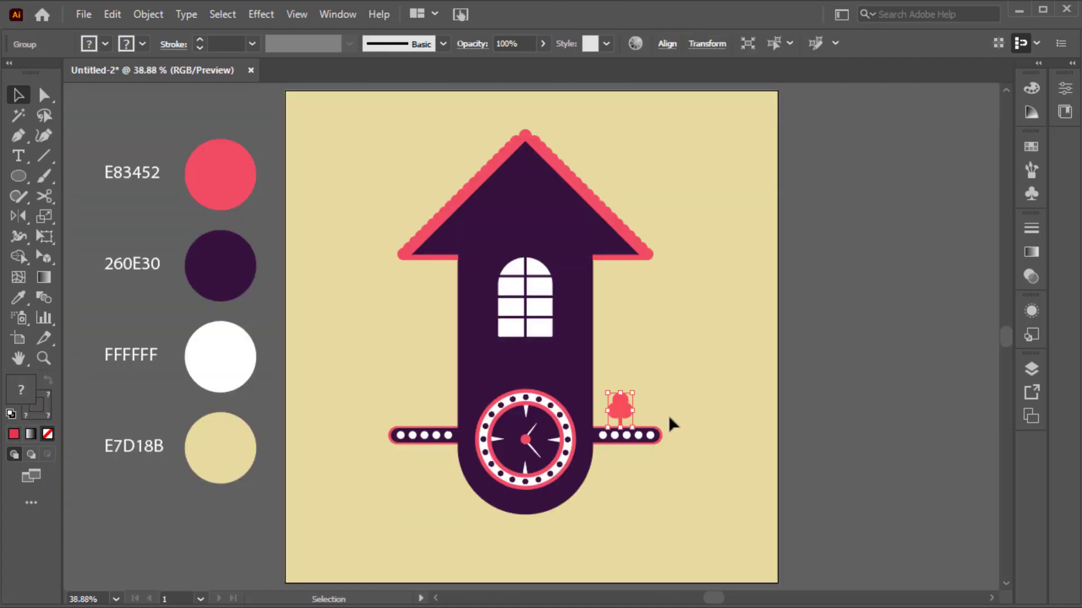
key(o)
alt+click(525, 388)
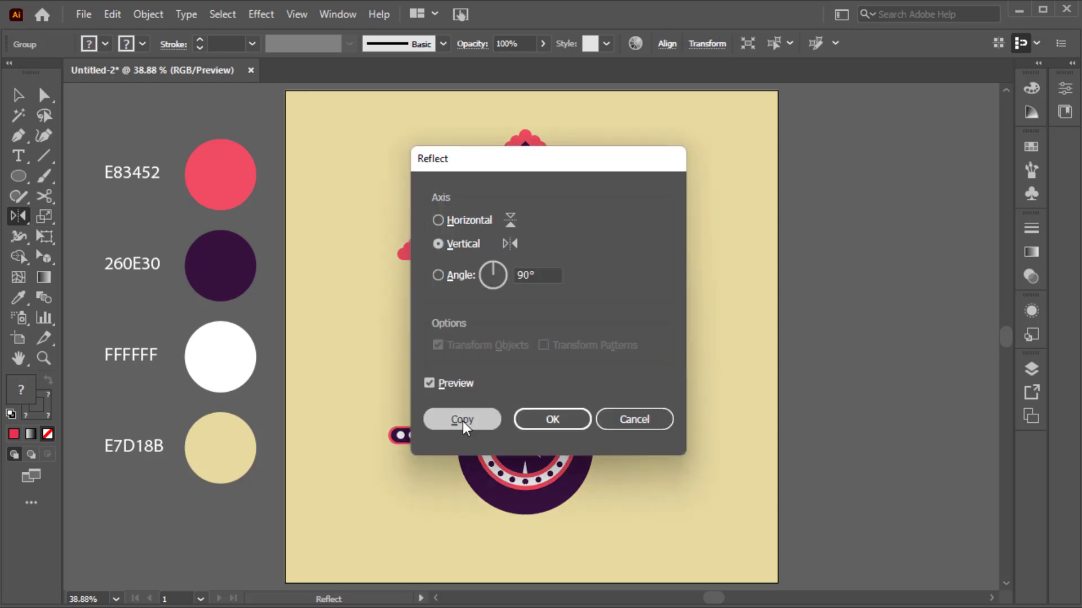
click(459, 419)
key(ctrl+shift+a)
Draw a 72 px circle in the upper middle of the roof triangle and fill it with the window's white.
key(l)
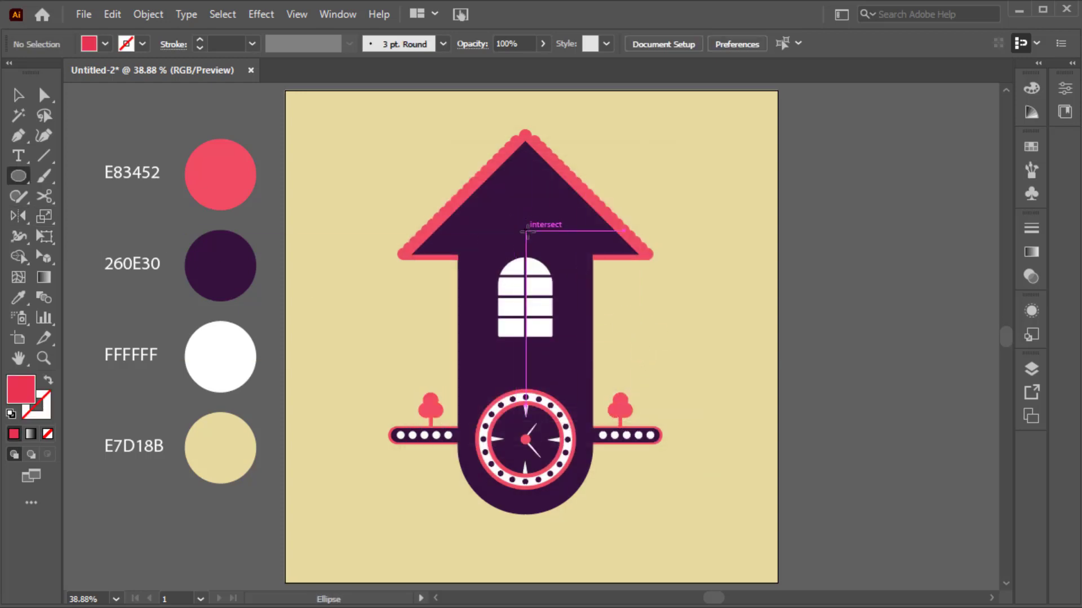
scroll(565, 269, up, 2)
scroll(555, 262, up, 2)
drag(497, 224, 525, 251)
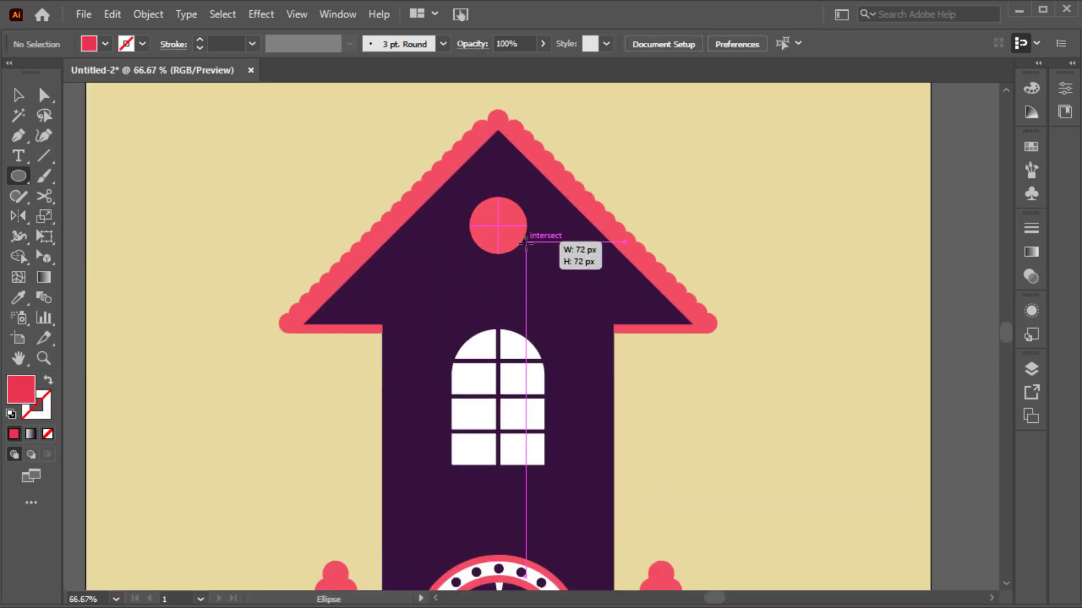
key(i)
click(514, 336)
Align the white circle horizontally to the centre of the roof triangle.
key(v)
shift+click(547, 277)
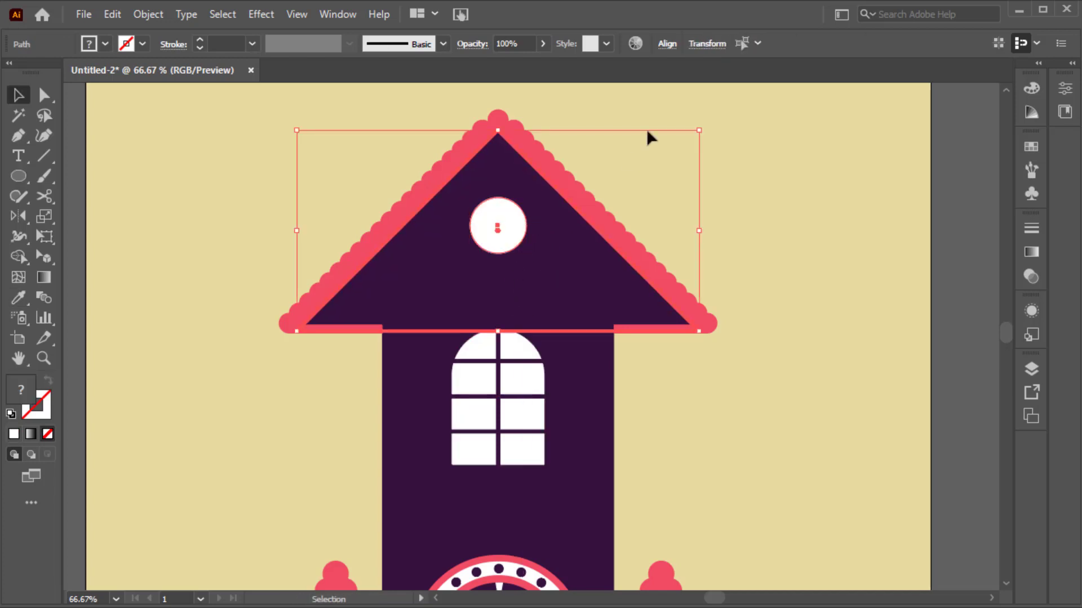
click(667, 43)
click(766, 201)
Enlarge the whole clock tower about its centre so it nearly fills the artboard's height.
key(ctrl+0)
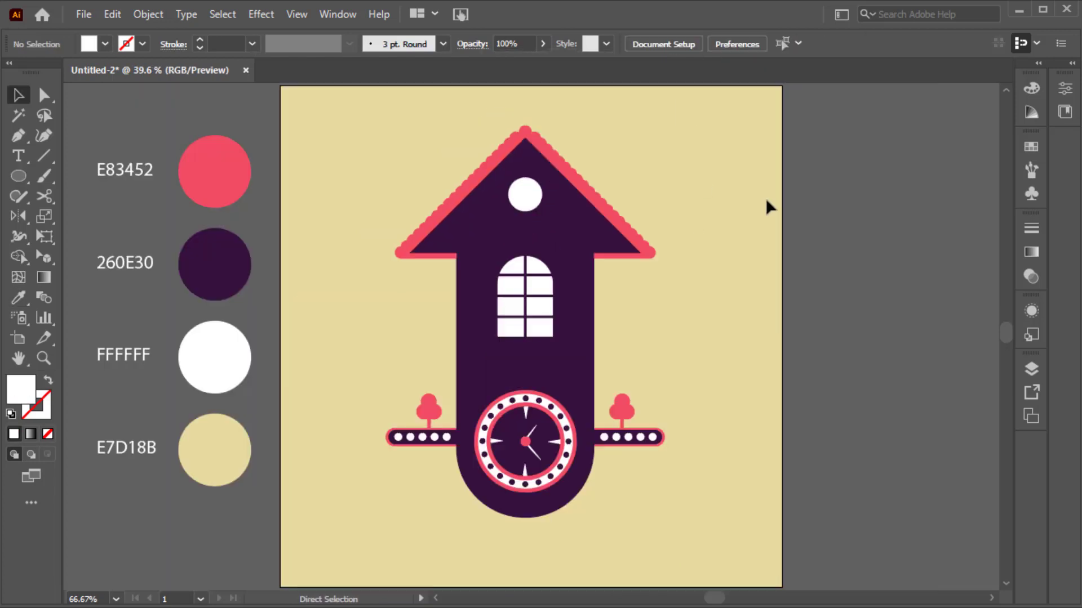
drag(691, 496, 722, 548)
click(711, 331)
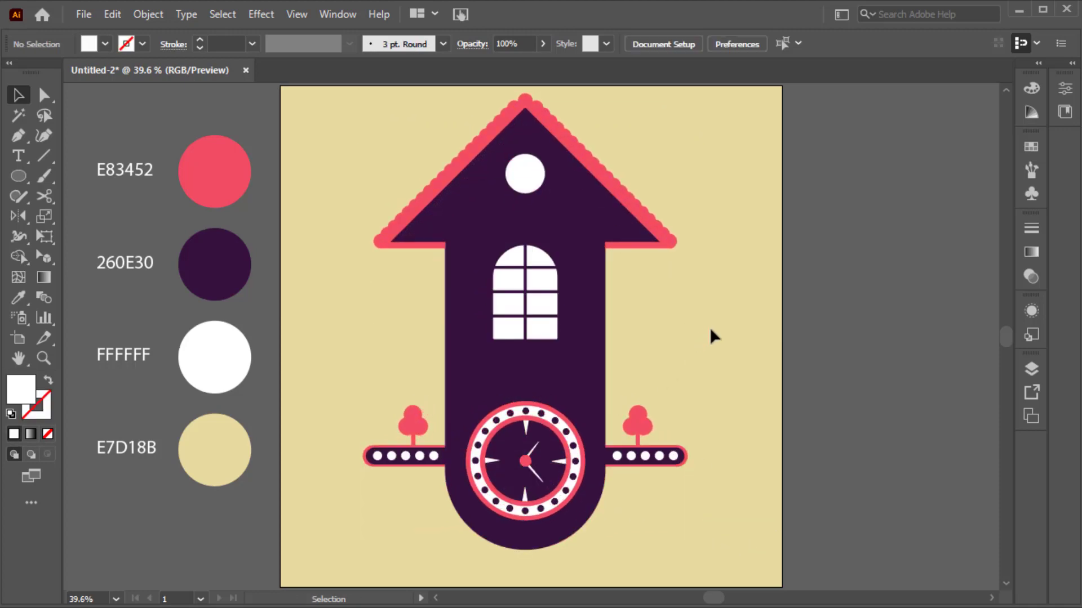
Draw a tall narrow white rectangle right of the arched window, matching its height, and round its upper-left corner.
key(m)
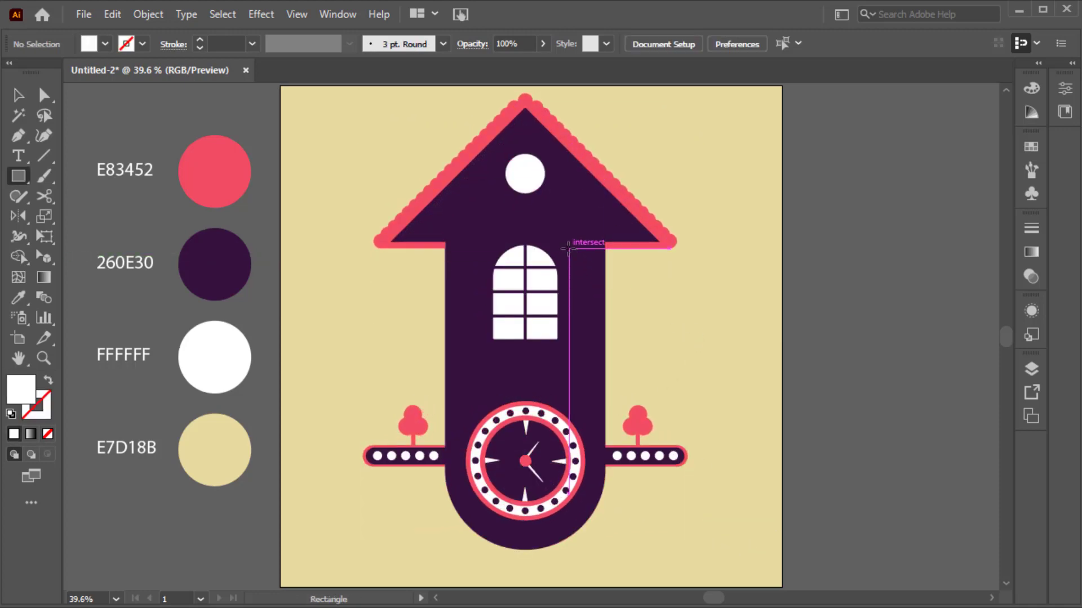
drag(569, 246, 592, 339)
key(a)
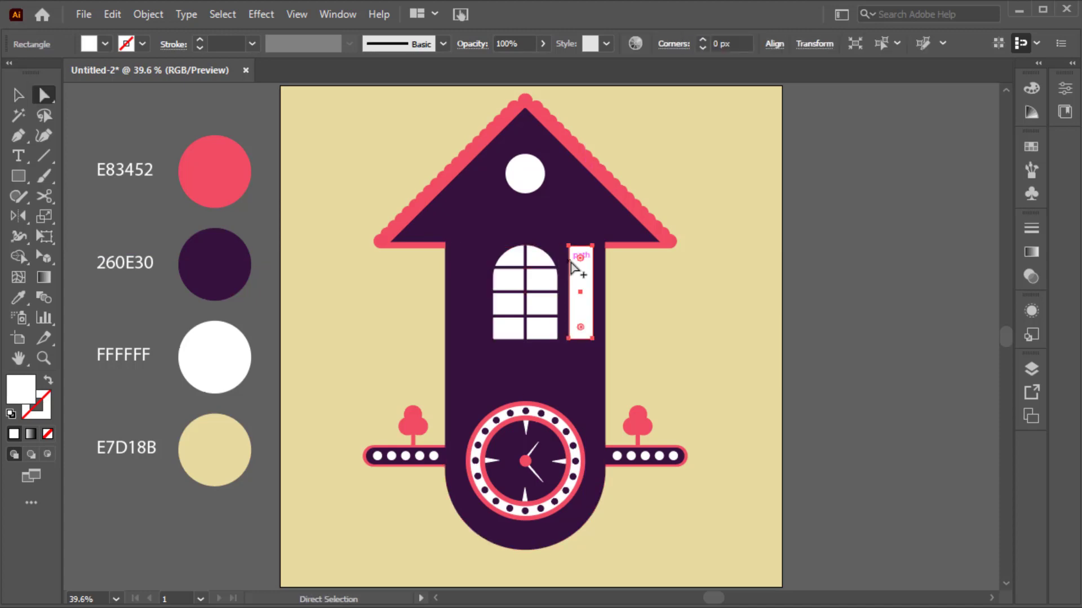
scroll(570, 261, up, 2)
click(567, 237)
drag(577, 249, 585, 314)
Fill the shutter shape with the pink of the roof edge.
key(v)
key(i)
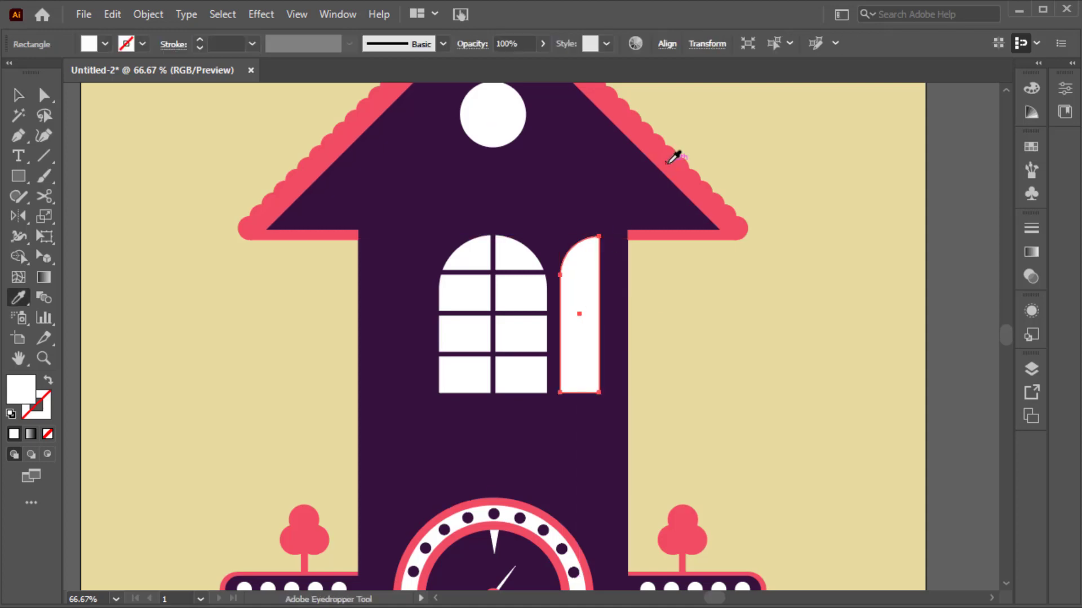
click(665, 164)
Draw a small circle in the tower's purple on the shutter and repeat it downward as a column of three.
key(l)
scroll(590, 291, up, 2)
mouse_move(550, 257)
mouse_down()
mouse_move(581, 286)
mouse_move(570, 378)
mouse_up()
key(i)
click(620, 250)
Group the three purple dots and centre the group vertically on the pink shutter.
key(v)
shift+click(569, 374)
shift+click(568, 277)
right_click(567, 277)
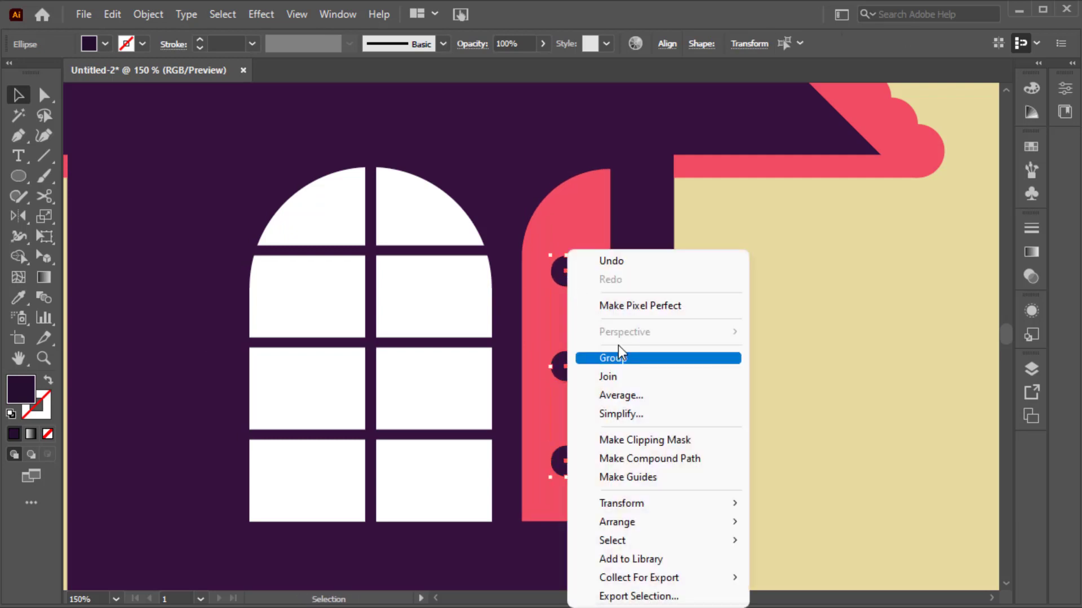
click(618, 357)
shift+click(604, 224)
click(665, 44)
click(622, 89)
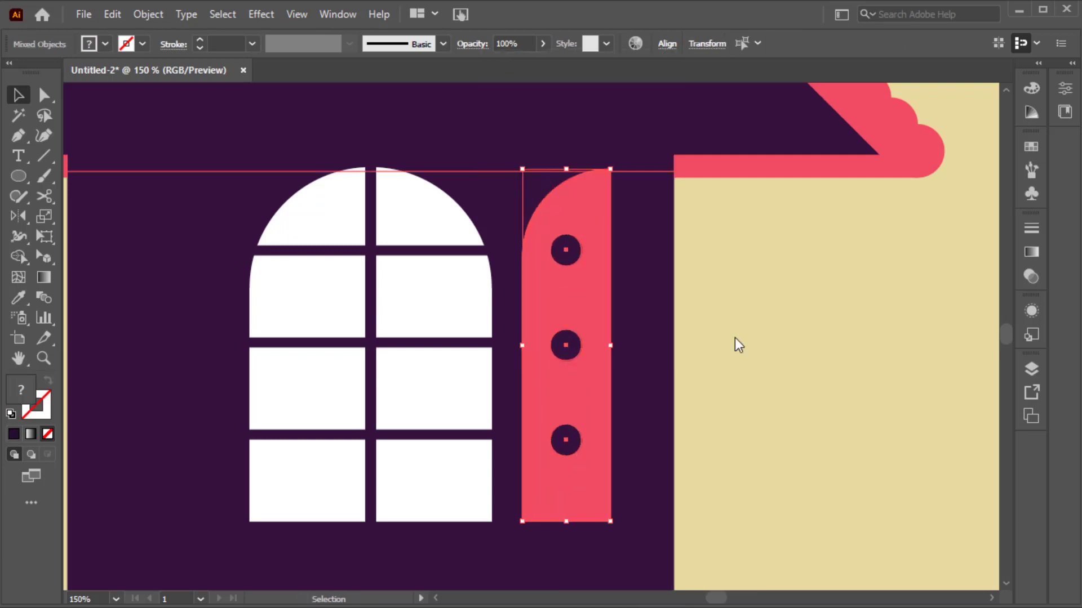
click(715, 311)
Reflect a copy of the shutter and its dots across the window's centre to the left side.
key(ctrl+0)
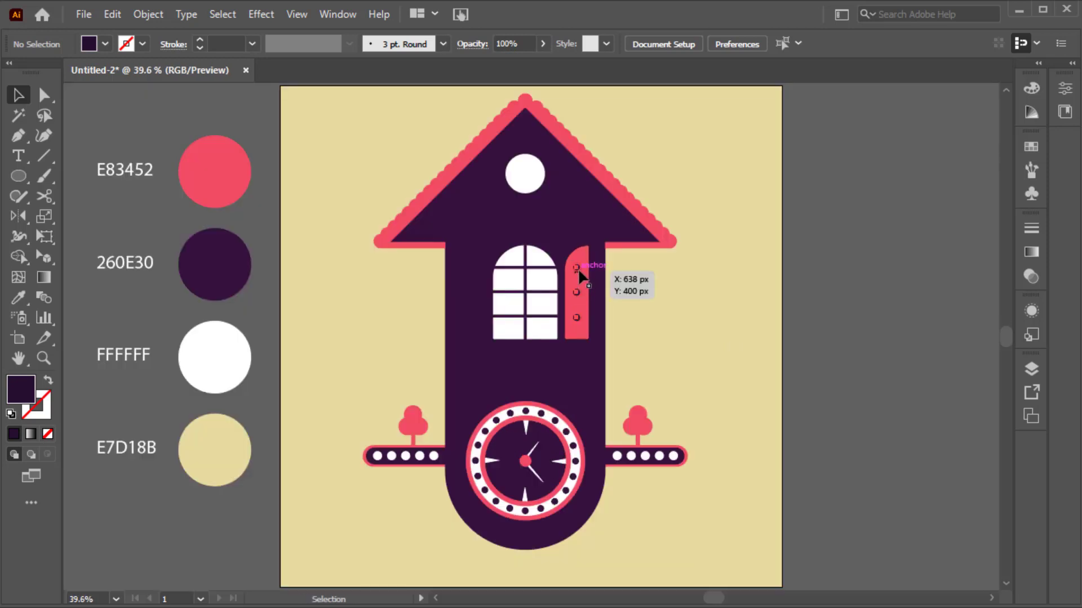
click(577, 268)
shift+click(582, 255)
key(o)
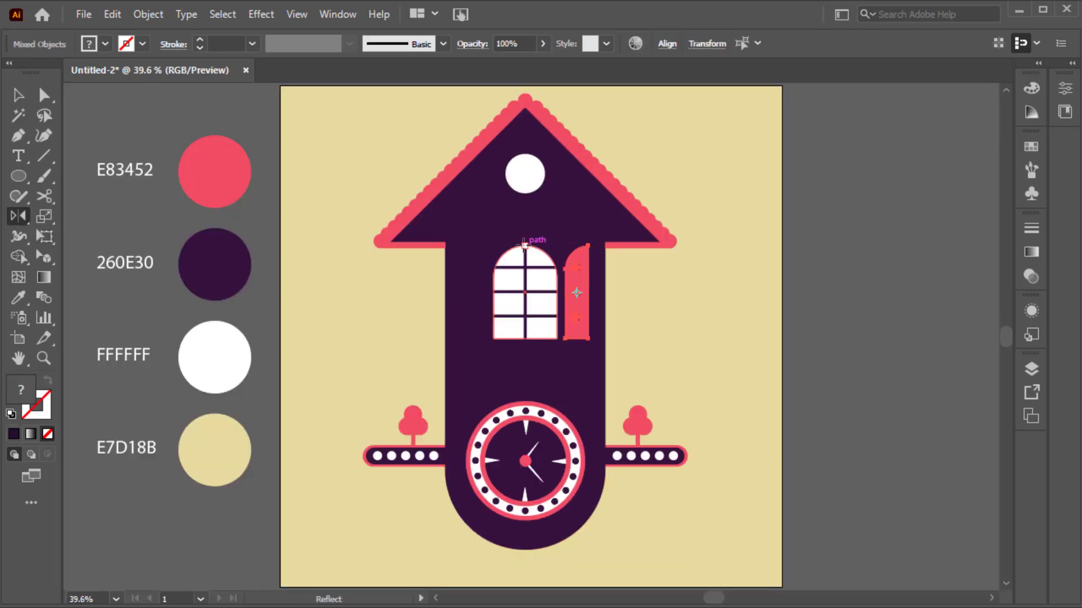
alt+click(524, 246)
click(458, 418)
key(v)
click(820, 316)
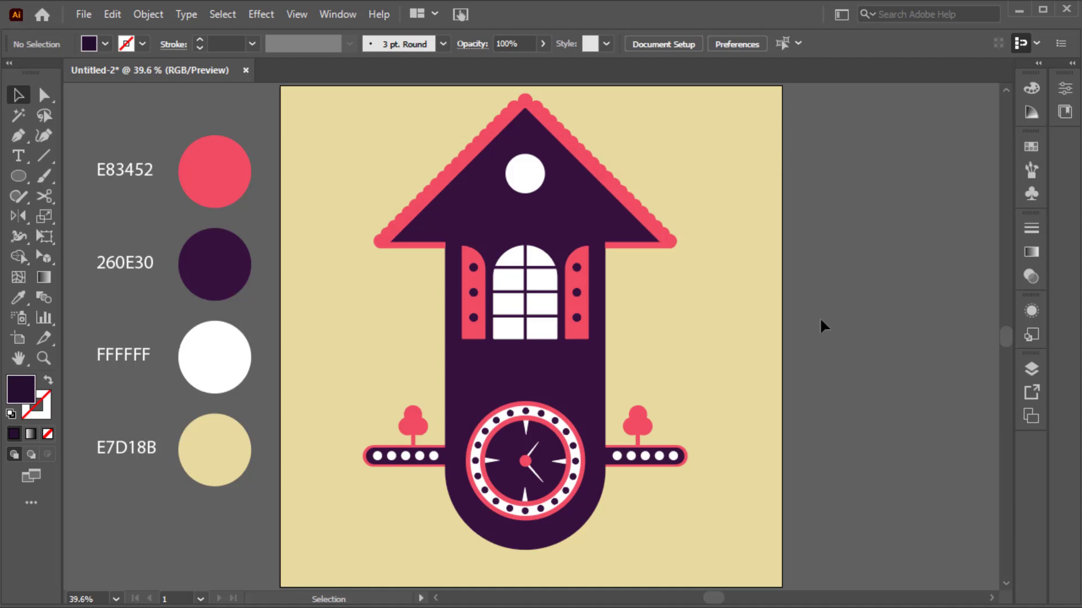
Scale the whole clock tower down and move it up to free space below it on the artboard.
drag(360, 92, 674, 530)
drag(563, 397, 565, 377)
drag(675, 508, 664, 491)
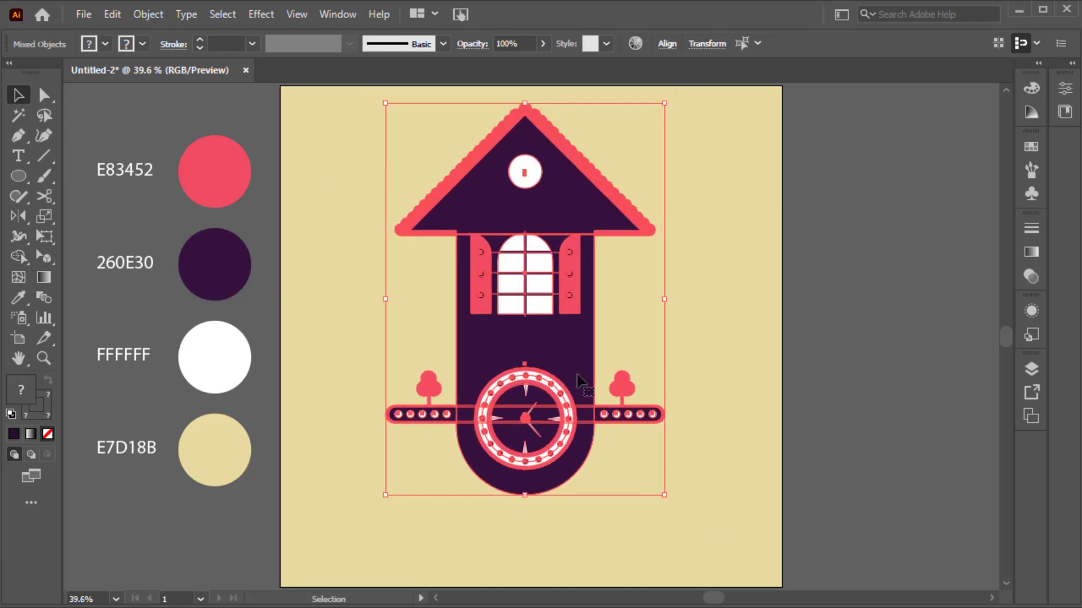
drag(572, 364, 580, 371)
drag(666, 490, 656, 472)
click(677, 327)
Draw a vertical pendulum rod down from the middle of the tower's rounded base and colour it with palette pink E83452.
key(p)
click(525, 461)
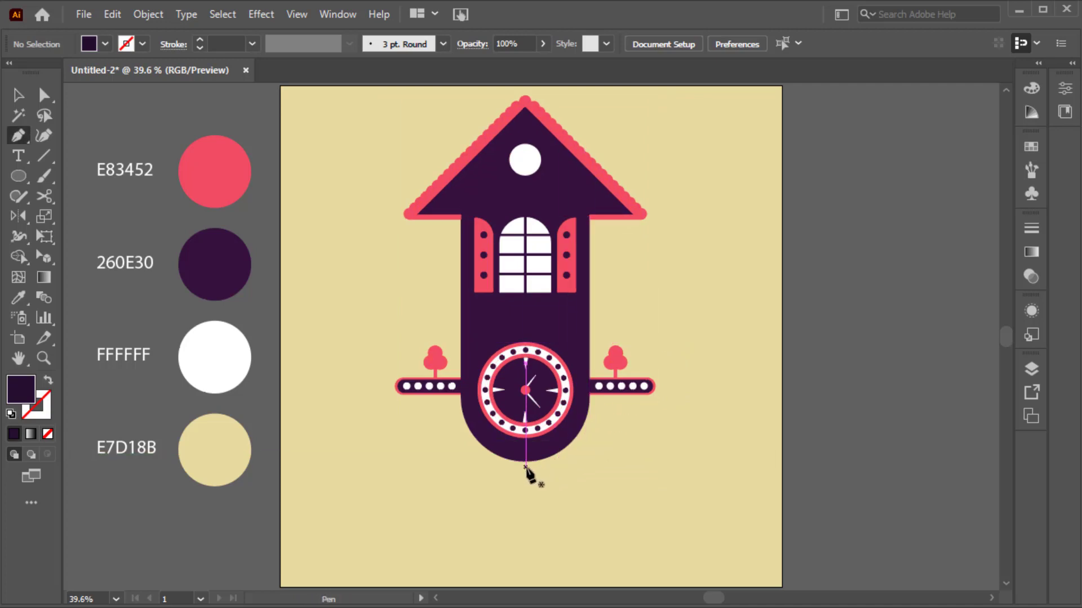
click(525, 545)
key(v)
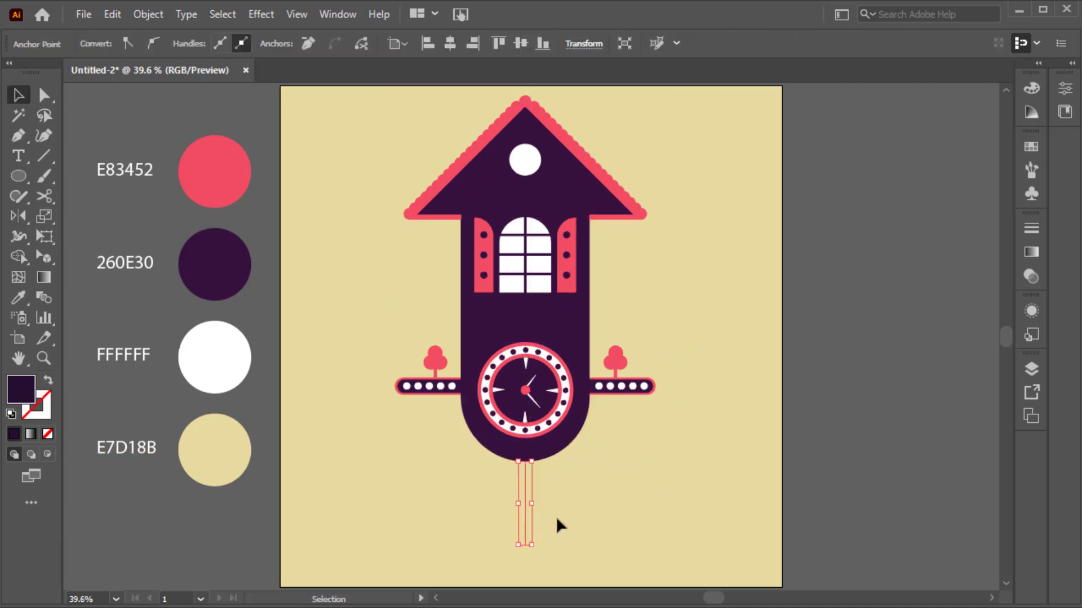
key(i)
click(215, 173)
Draw a pink-filled circle centred on the lower end of the rod as the pendulum bob.
key(v)
mouse_move(475, 486)
mouse_down()
mouse_move(539, 523)
mouse_move(552, 570)
mouse_move(548, 546)
mouse_move(547, 562)
mouse_up()
key(shift+x)
key(v)
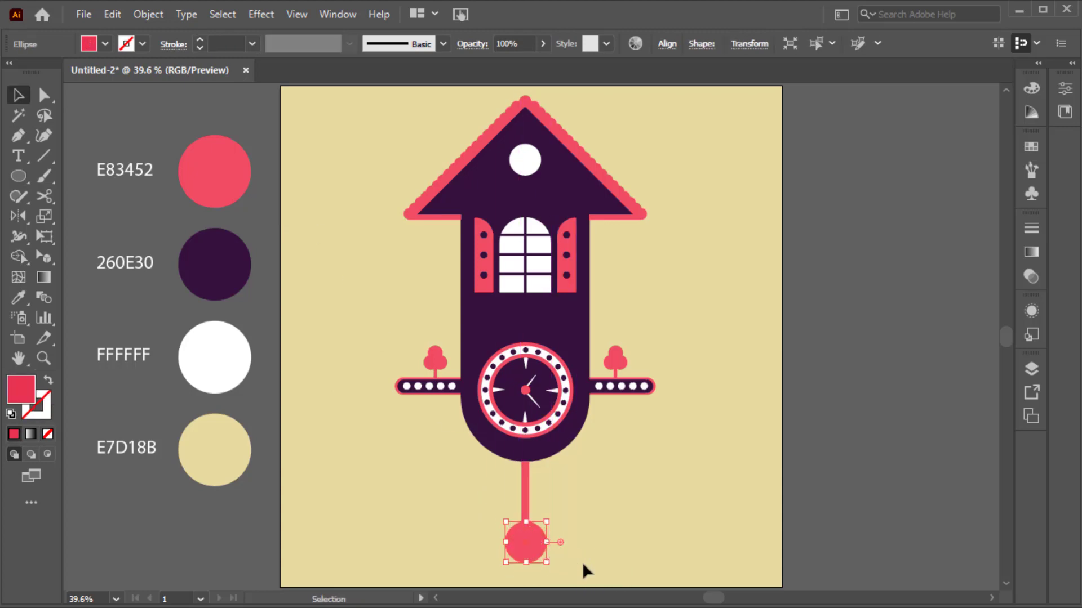
click(583, 563)
Paste a copy of the pendulum bob in front and swap its fill and stroke.
click(533, 534)
click(112, 14)
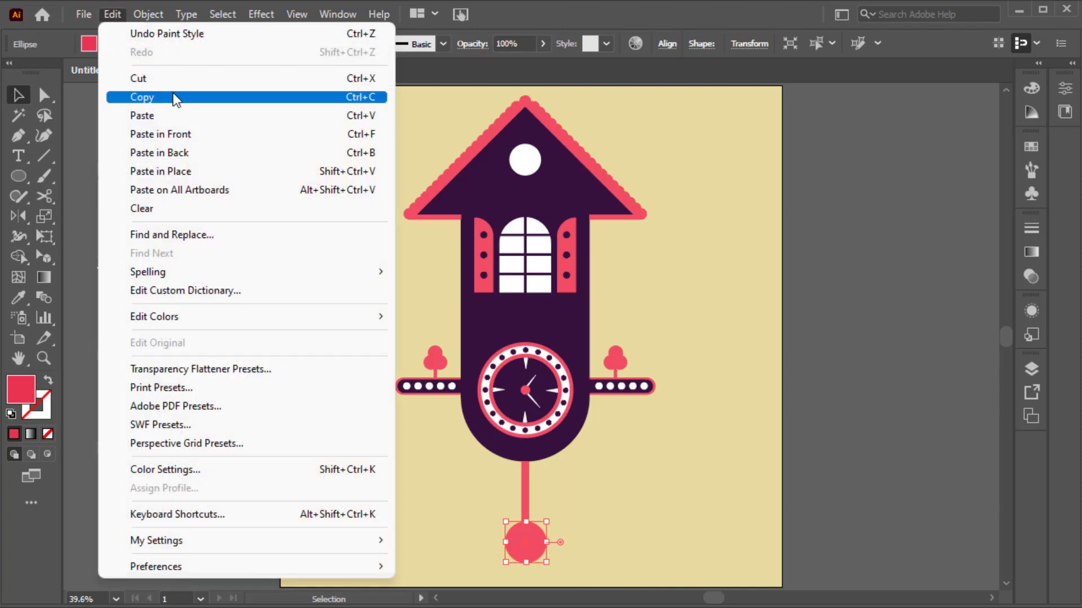
click(205, 134)
click(48, 380)
Give the copied circle the clock ring's white as its stroke and shrink it about its centre inside the bob.
scroll(525, 542, up, 2)
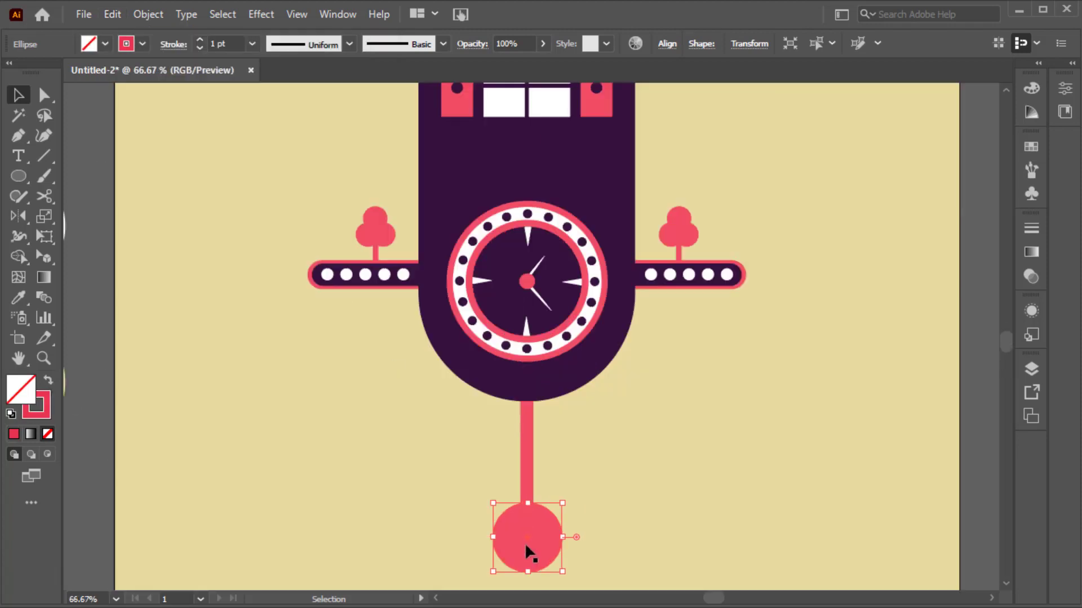
scroll(527, 535, down, 1)
key(i)
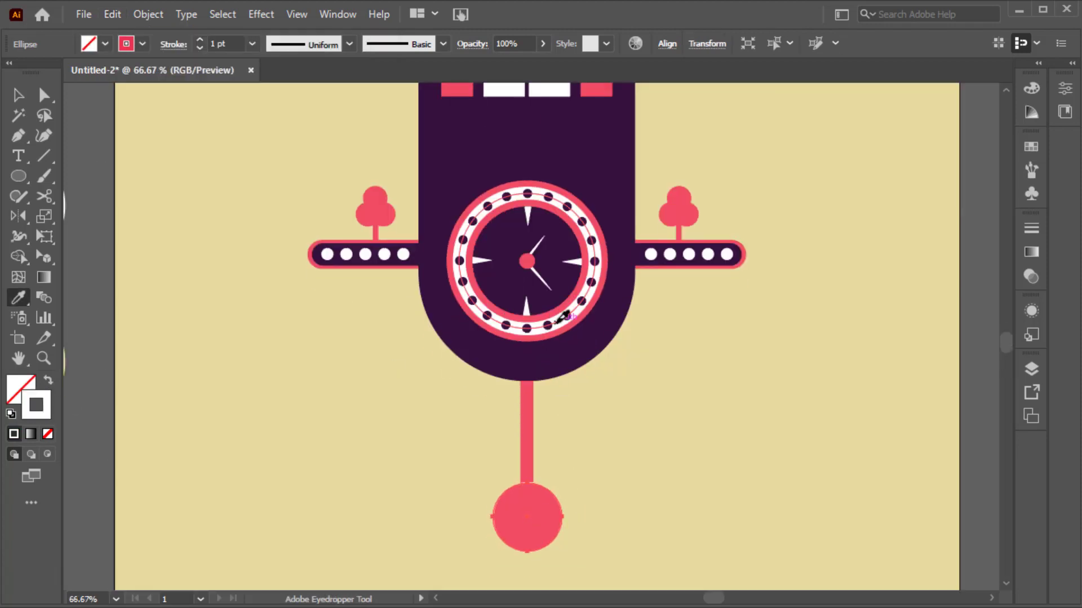
click(562, 319)
key(v)
scroll(563, 515, up, 2)
drag(598, 342, 581, 361)
Set the white ring's stroke weight to 4 pt.
click(199, 40)
click(200, 40)
click(199, 40)
Cut the white ring inside the pendulum bob at two upper-right points and delete the long remainder, leaving a short highlight arc.
click(41, 199)
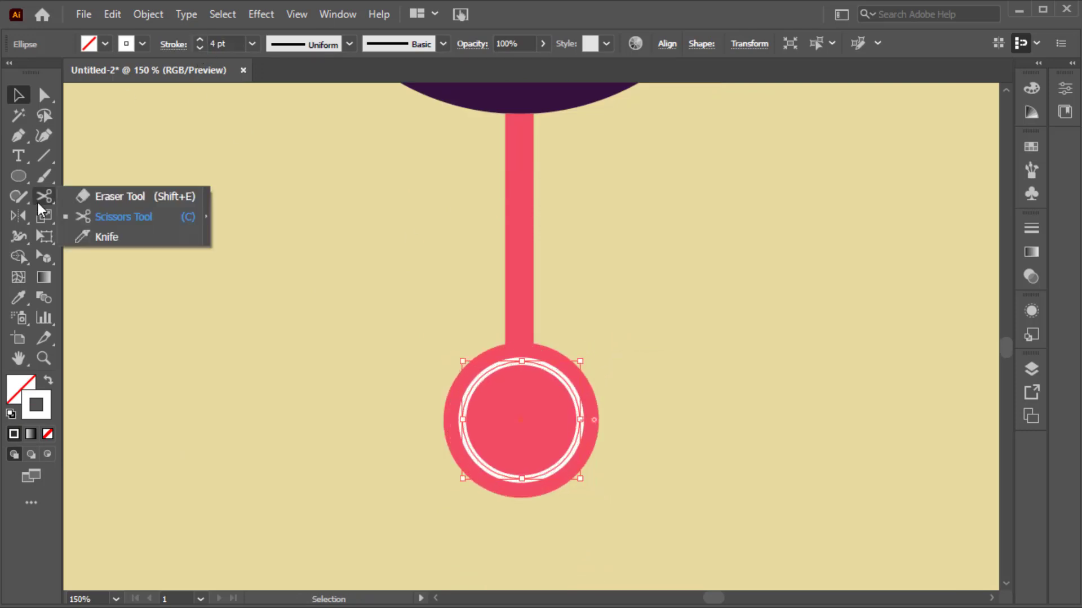
click(123, 218)
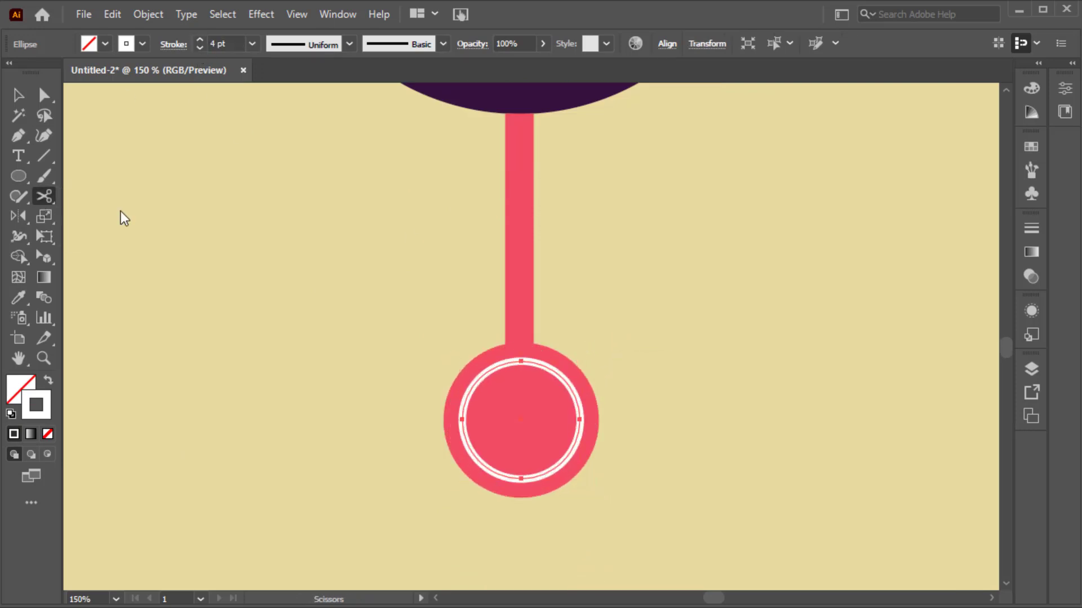
click(540, 364)
click(580, 400)
key(v)
click(569, 444)
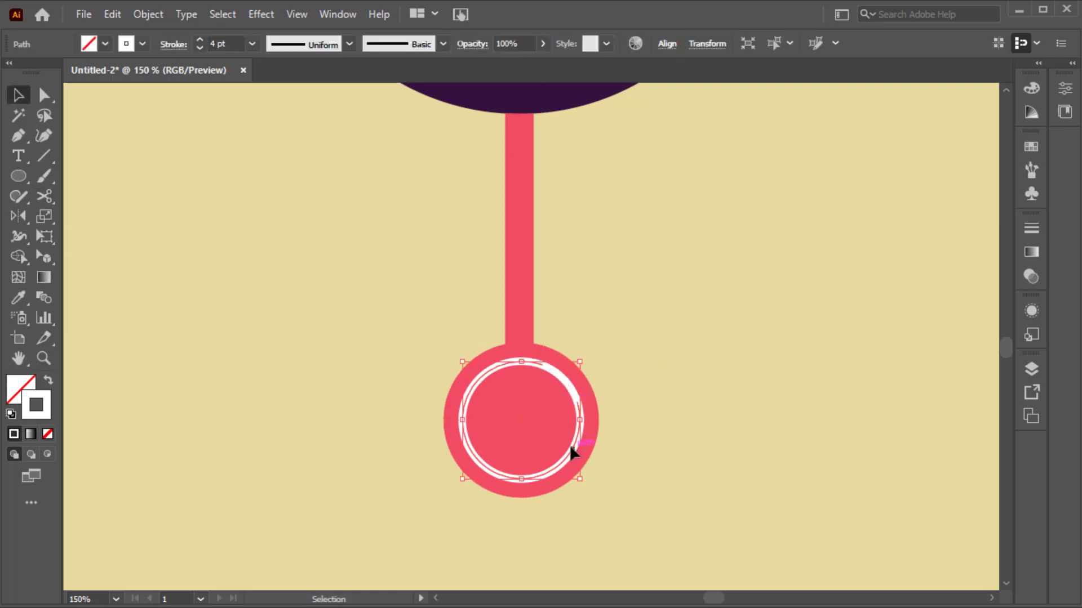
key(Delete)
Give the white highlight arc's stroke round end caps.
click(572, 397)
click(174, 44)
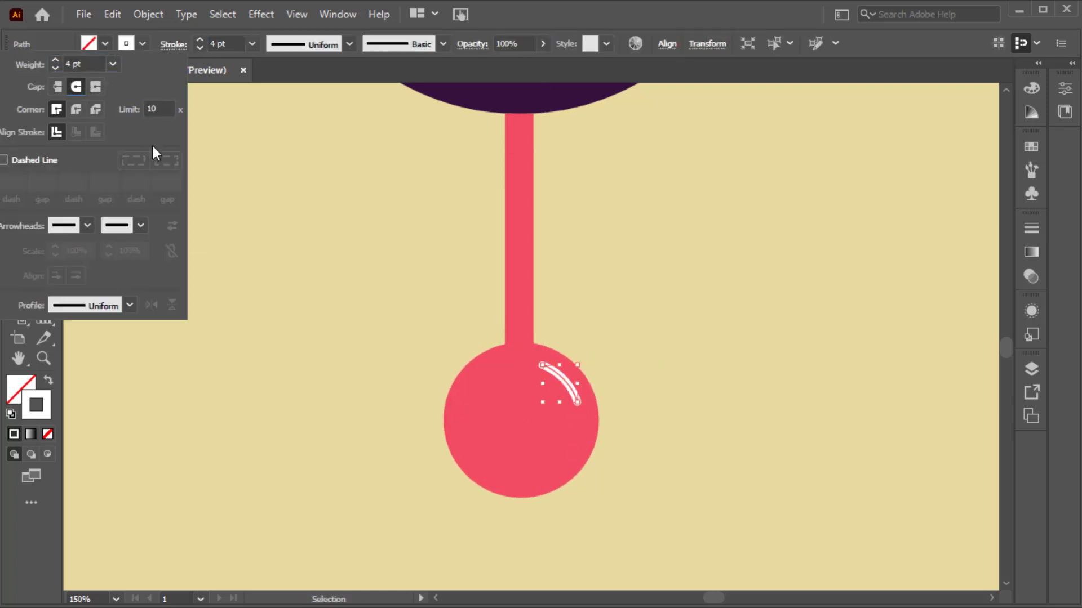
click(406, 372)
Split the pendulum bob with an offset copy of itself to form a lower-left crescent, removing the copy's protruding part with Shape Builder.
click(522, 446)
drag(521, 446, 531, 445)
key(shift+m)
alt+click(586, 362)
key(v)
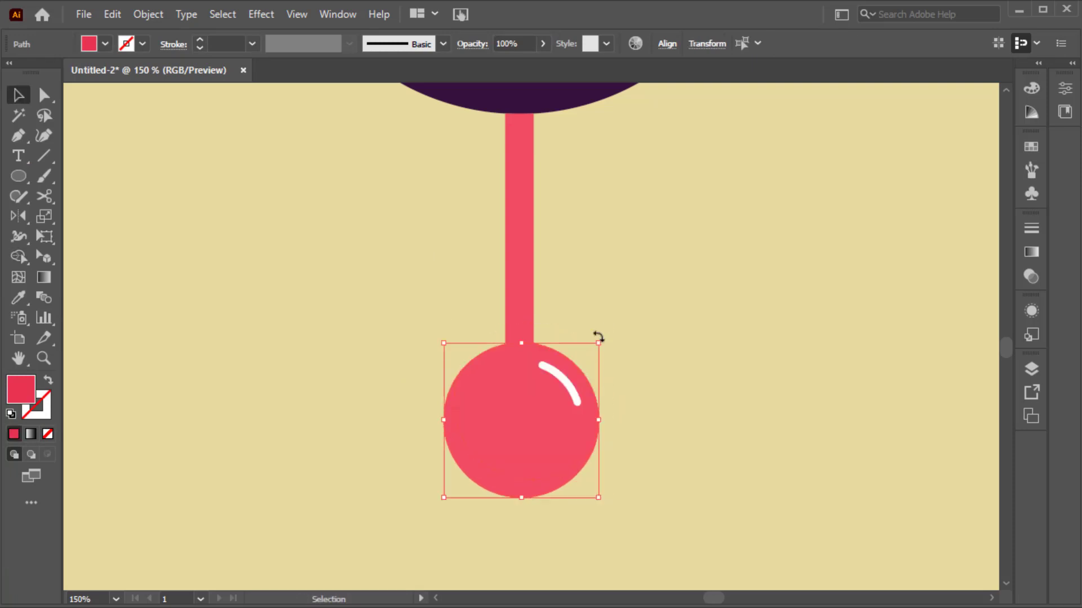
Fill the crescent at the bob's lower-left edge with the dark red 99223C as its shade.
click(478, 482)
click(482, 476)
double_click(17, 397)
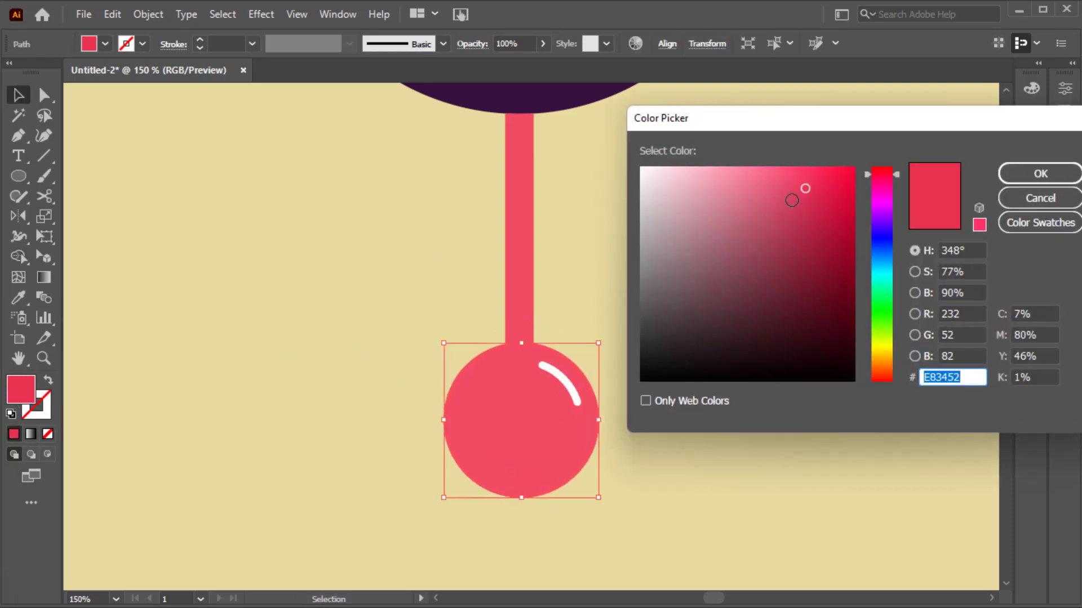
text(99223C)
key(Return)
click(760, 320)
Select all the clock tower artwork on the artboard, from roof to pendulum, and group it.
key(ctrl+0)
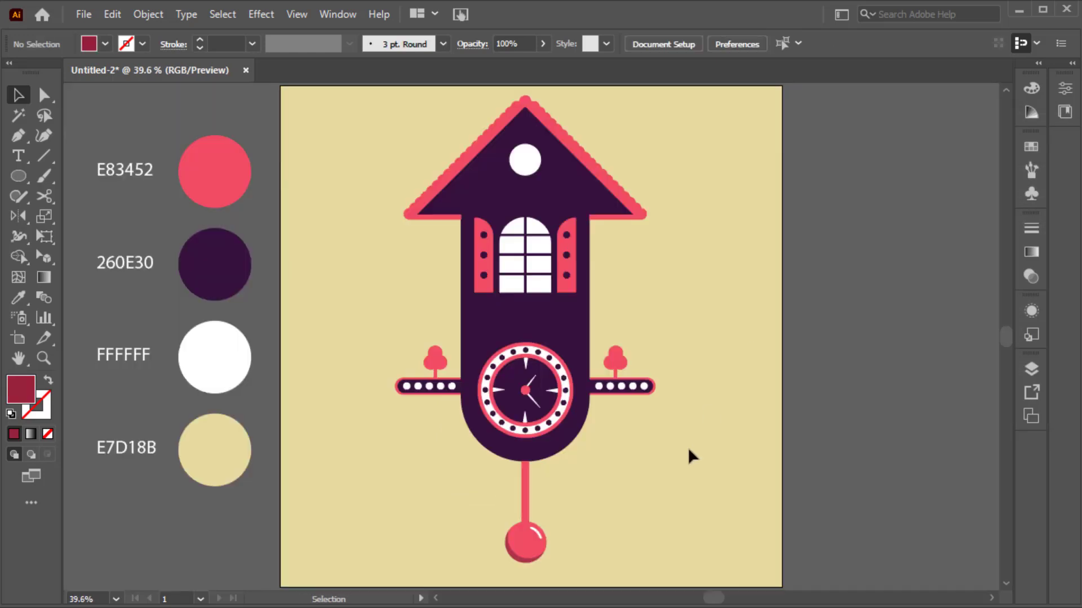
drag(681, 580, 686, 581)
right_click(527, 387)
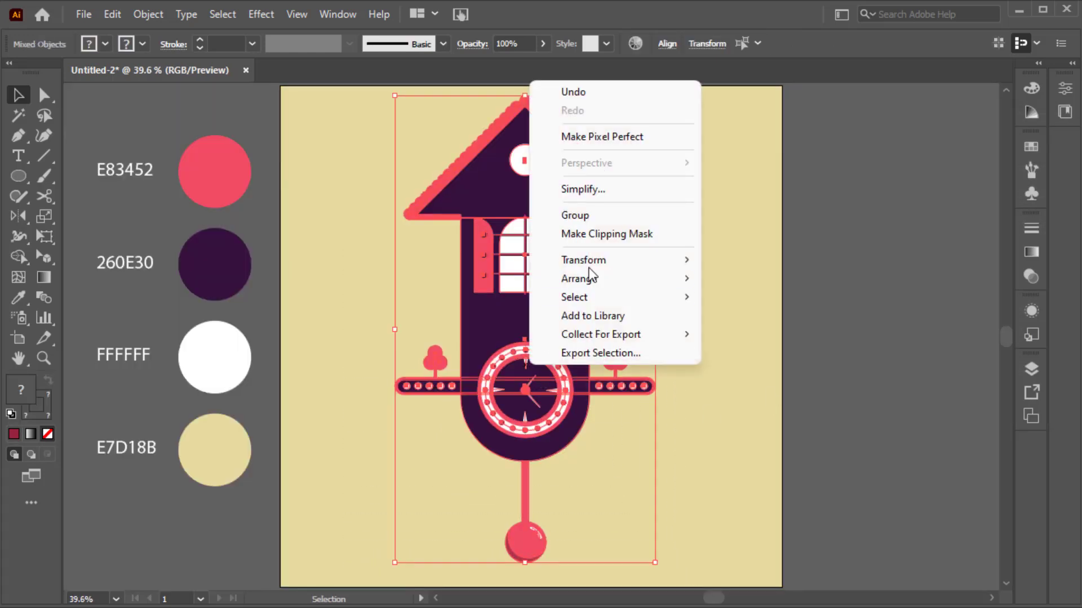
click(555, 215)
Apply a Multiply drop shadow to the tower group with 75% opacity, 14 px X offset, 16 px Y offset and 5 px blur.
click(261, 14)
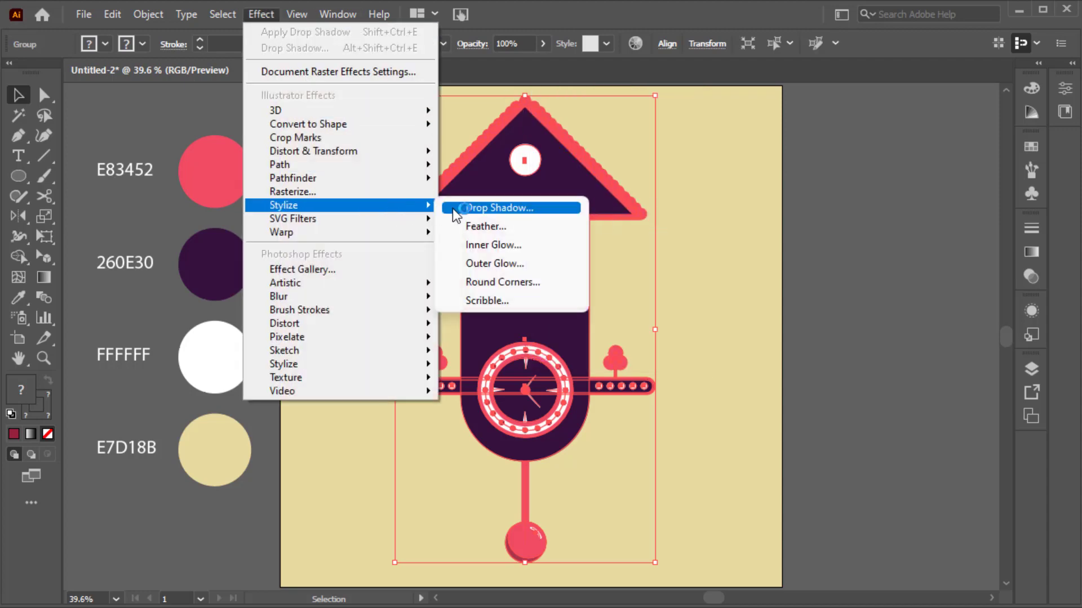
click(452, 209)
click(886, 246)
click(888, 273)
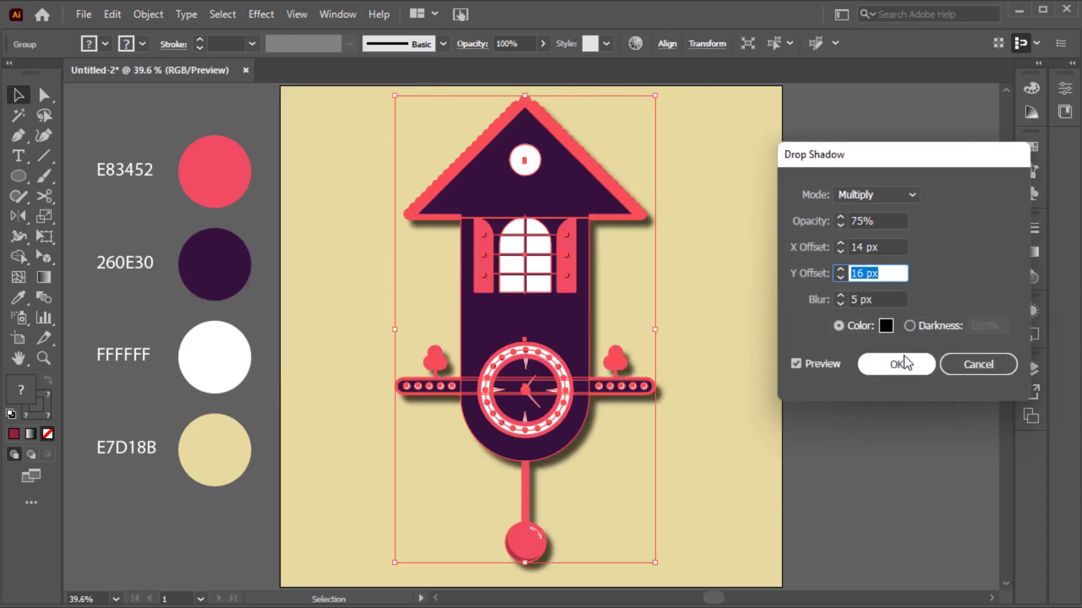
click(897, 364)
click(828, 343)
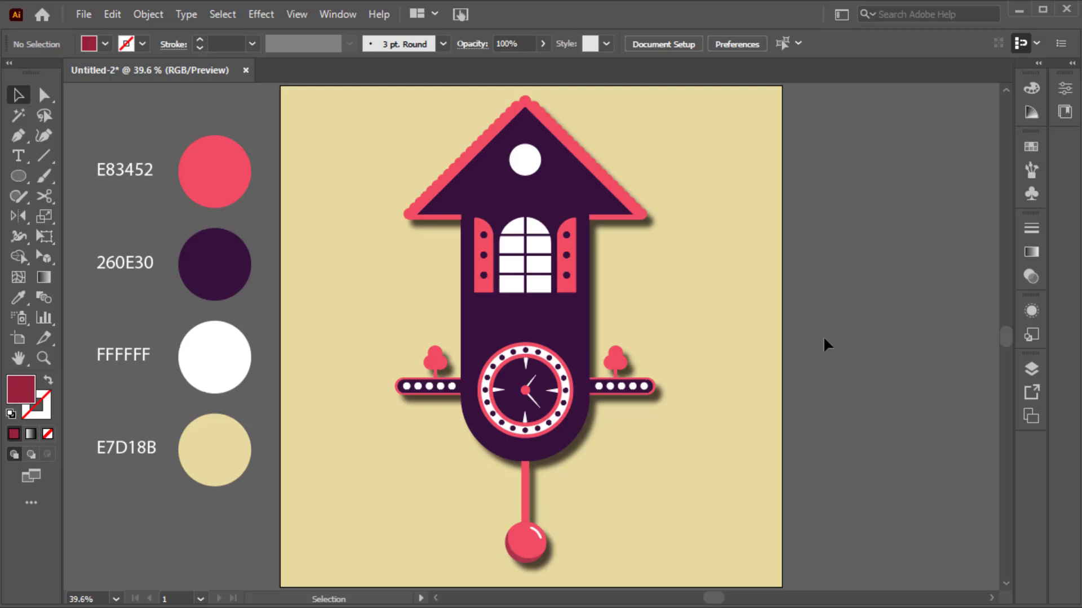